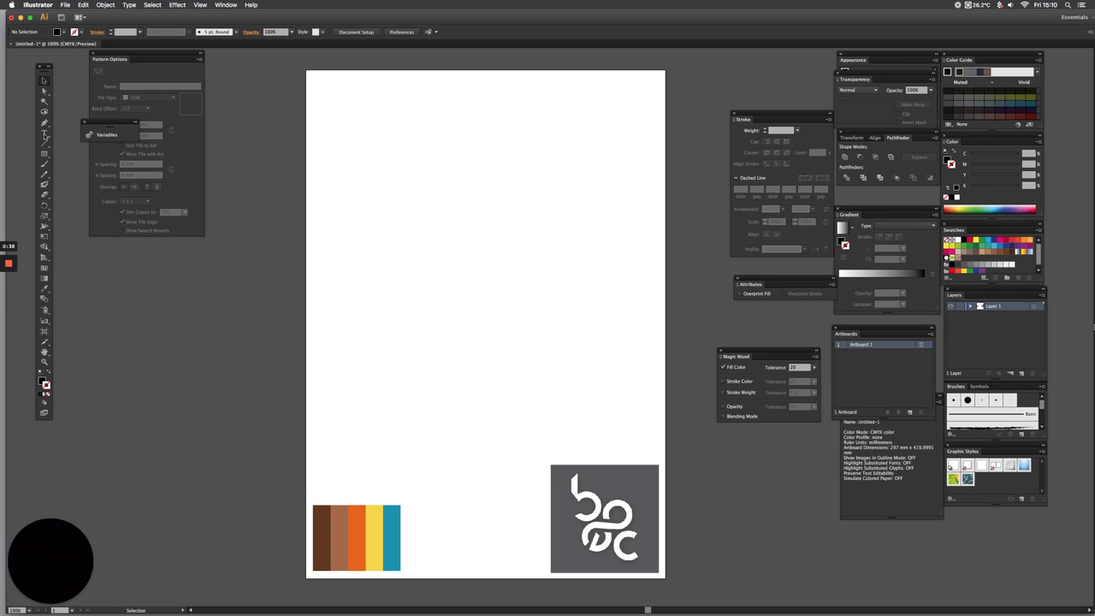
Add the text "Retro" near the top of the artboard and enlarge it to about 263 mm wide
{"action": "left_click", "coordinate": [45, 135]}
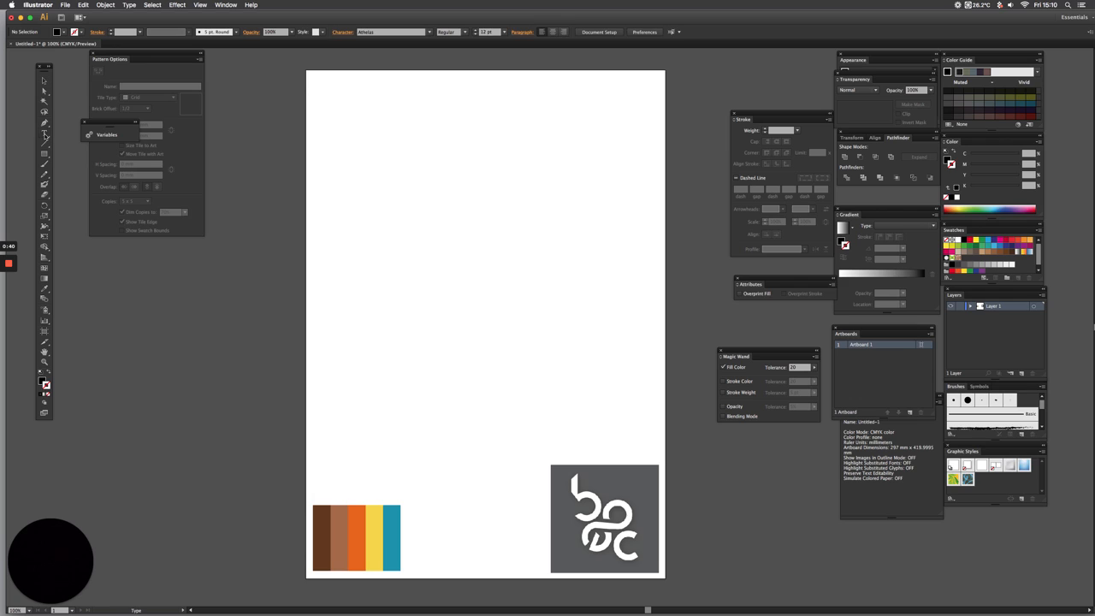
{"action": "left_click", "coordinate": [399, 179]}
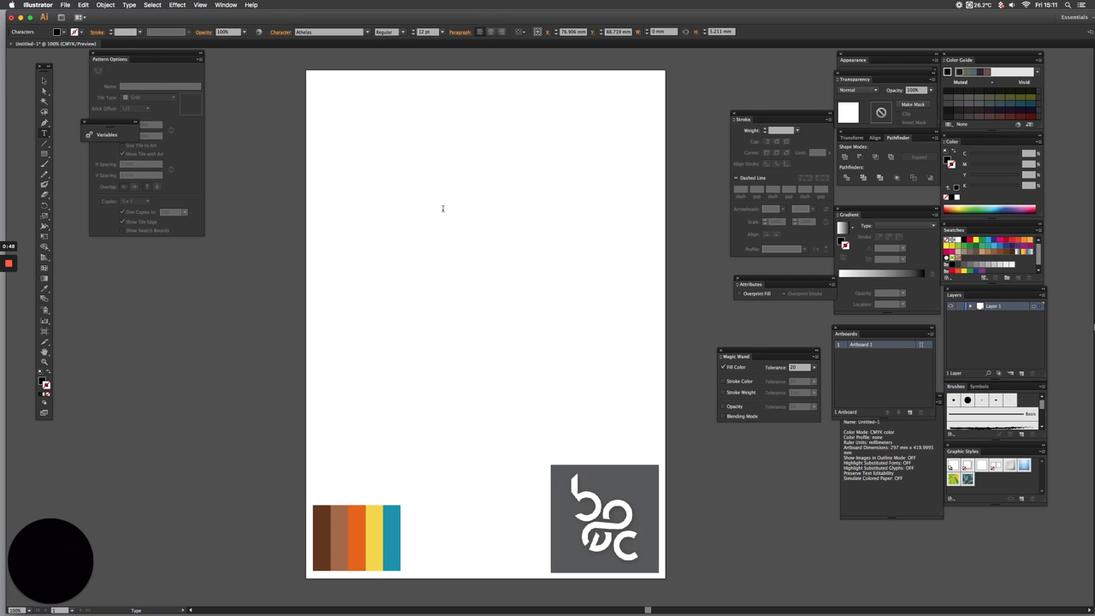
{"action": "type", "text": "Retro"}
{"action": "key", "text": "Escape"}
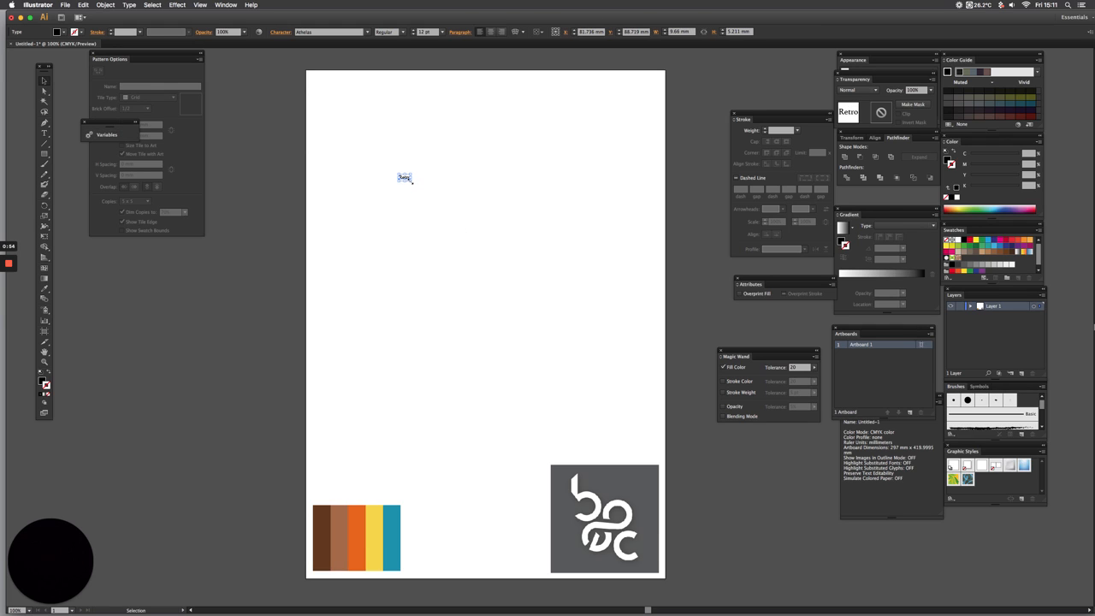
{"action": "left_click_drag", "start_coordinate": [408, 180], "coordinate": [484, 231]}
{"action": "left_click_drag", "start_coordinate": [419, 204], "coordinate": [503, 229]}
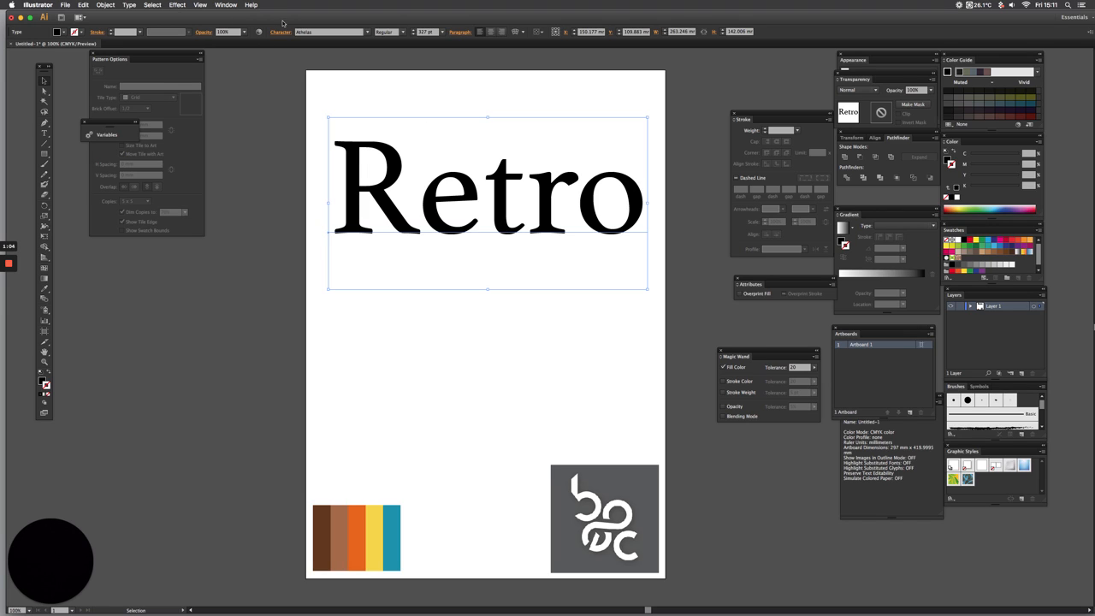
Set the font of "Retro" to Autolova and shift the word slightly up towards the middle of the artboard
{"action": "left_click", "coordinate": [339, 32]}
{"action": "type", "text": "Autolov"}
{"action": "key", "text": "Return"}
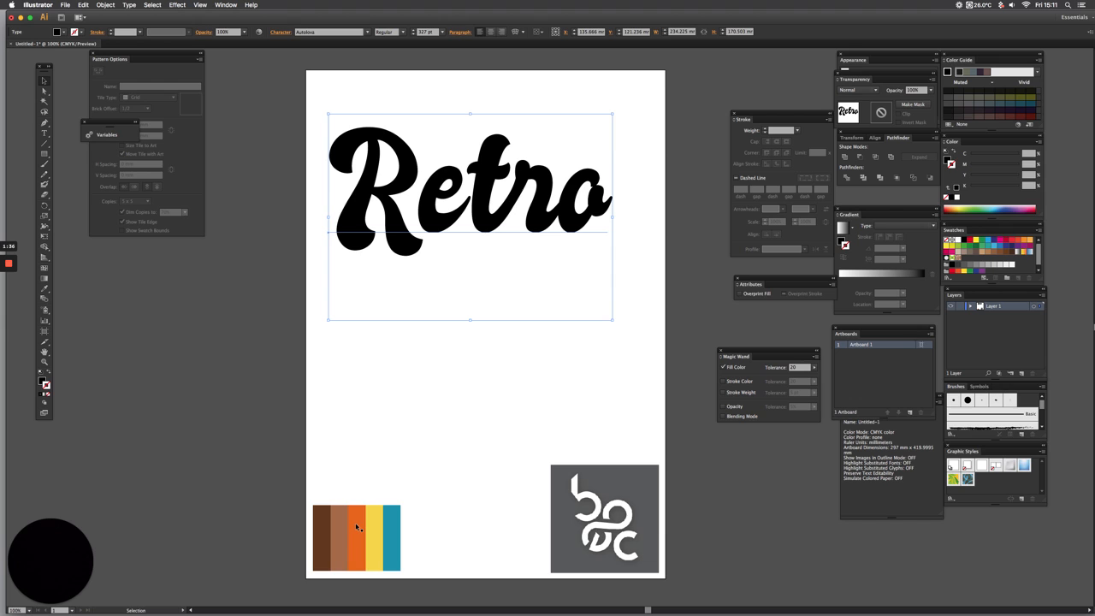
{"action": "left_click_drag", "start_coordinate": [352, 217], "coordinate": [364, 208]}
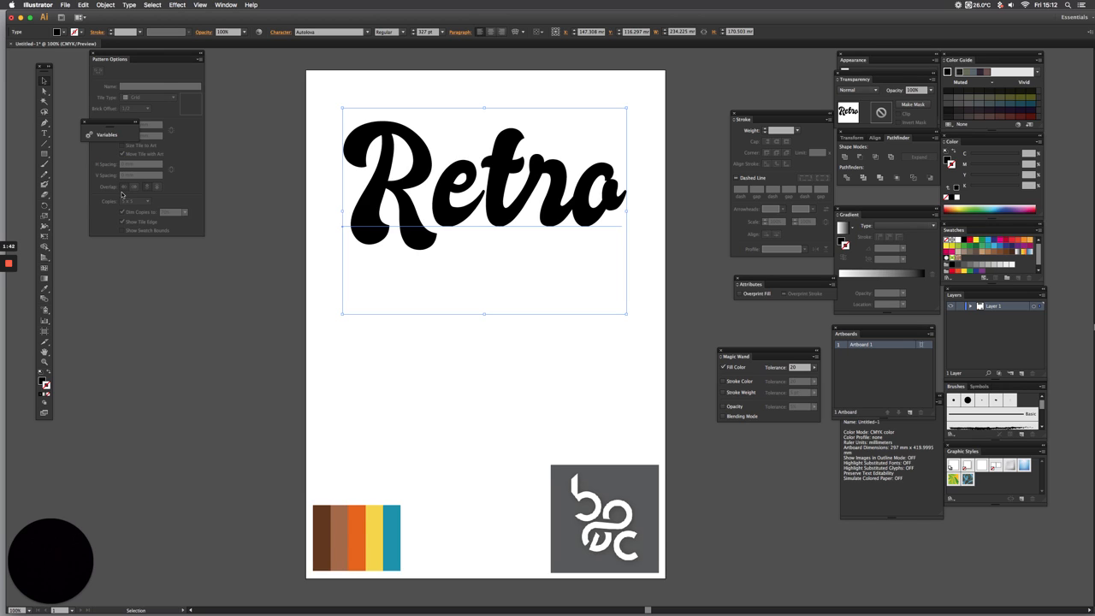
Rotate "Retro" counterclockwise so its baseline climbs diagonally, and move the word slightly down the artboard
{"action": "left_click", "coordinate": [44, 206]}
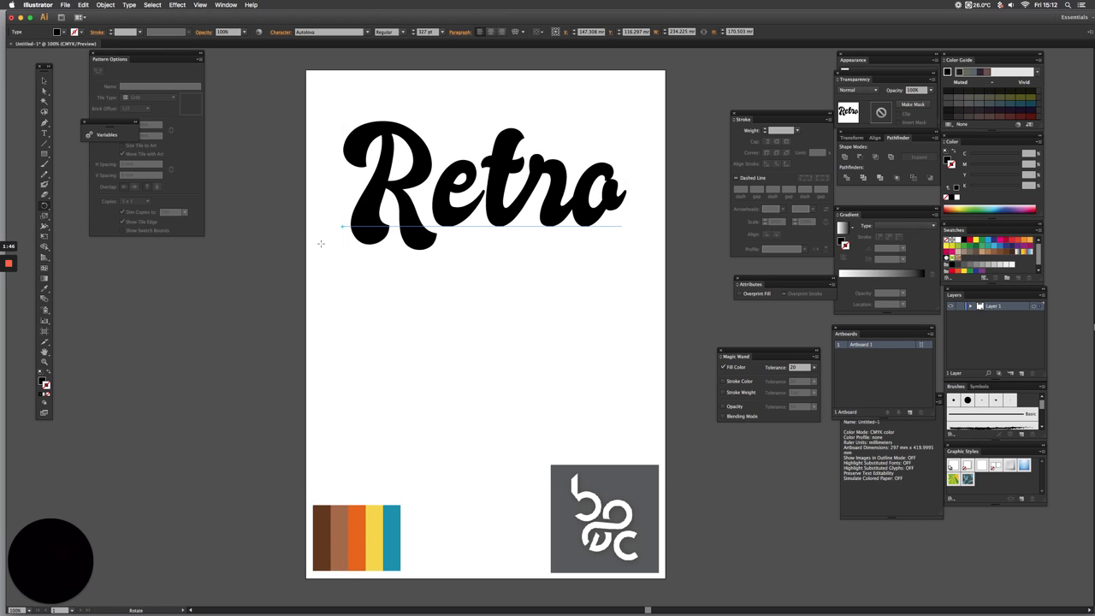
{"action": "left_click_drag", "start_coordinate": [334, 240], "coordinate": [333, 266]}
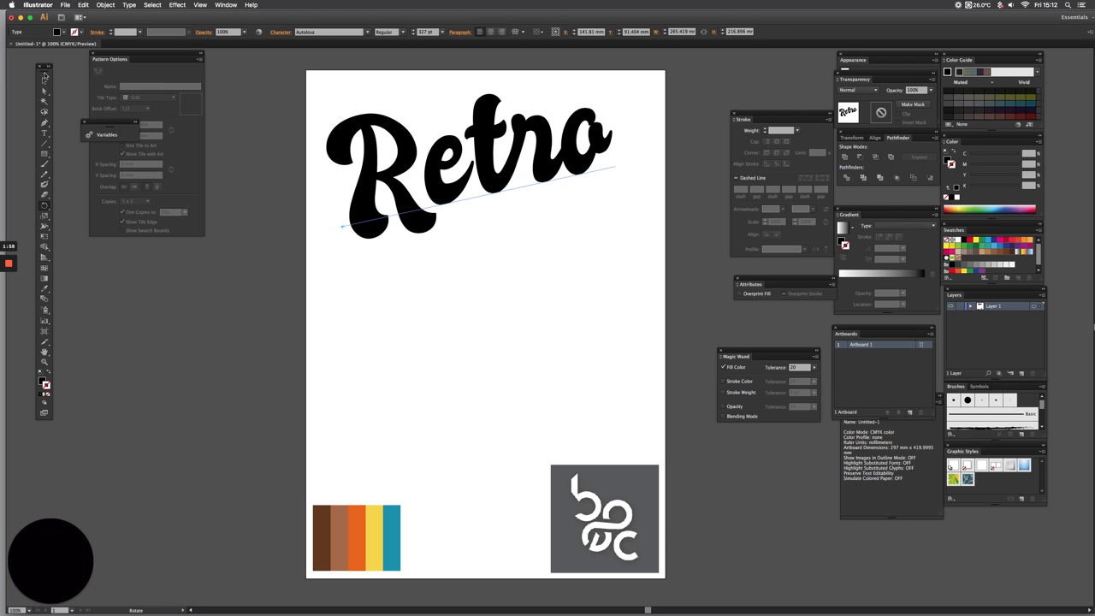
{"action": "left_click", "coordinate": [45, 80]}
{"action": "left_click_drag", "start_coordinate": [417, 207], "coordinate": [420, 230]}
{"action": "left_click", "coordinate": [44, 206]}
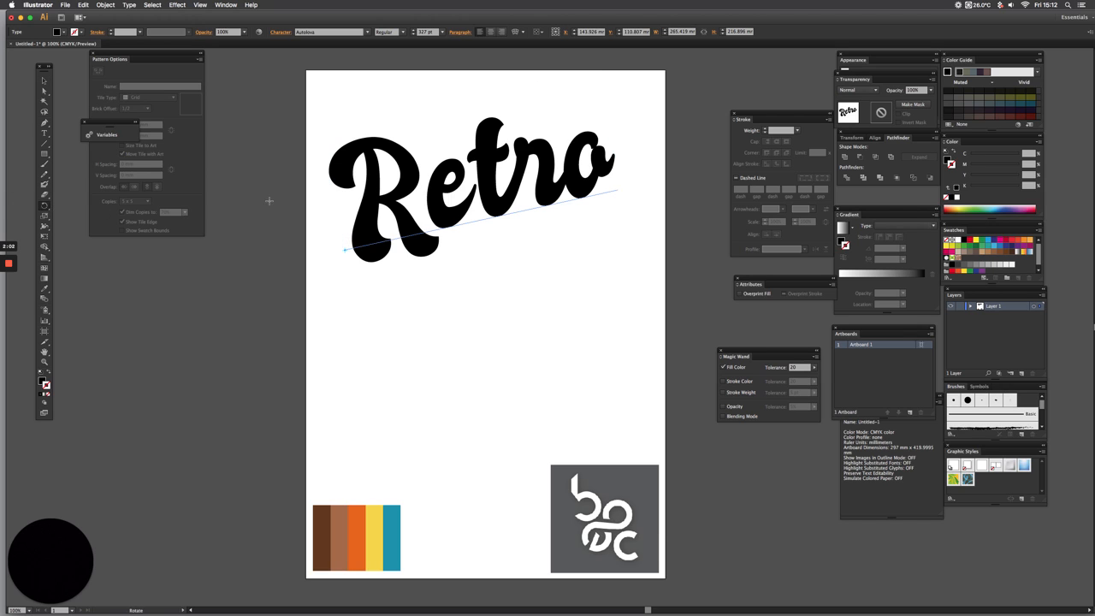
{"action": "left_click_drag", "start_coordinate": [269, 200], "coordinate": [263, 211]}
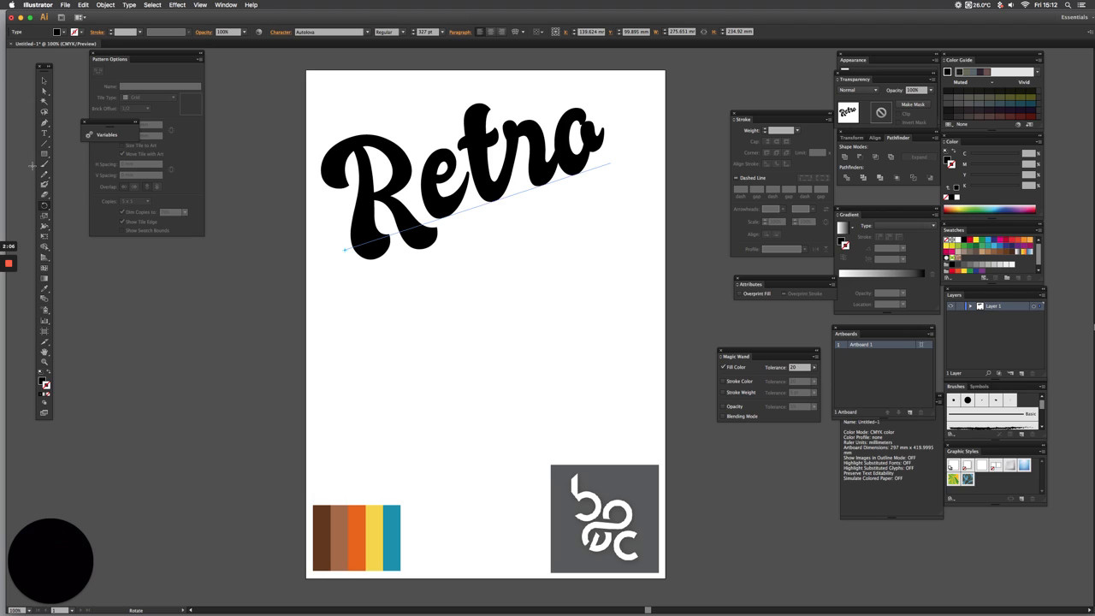
Slant the rotated "Retro" text slightly with the Shear tool, using a reference point below the word
{"action": "left_click", "coordinate": [45, 216]}
{"action": "left_click", "coordinate": [82, 215]}
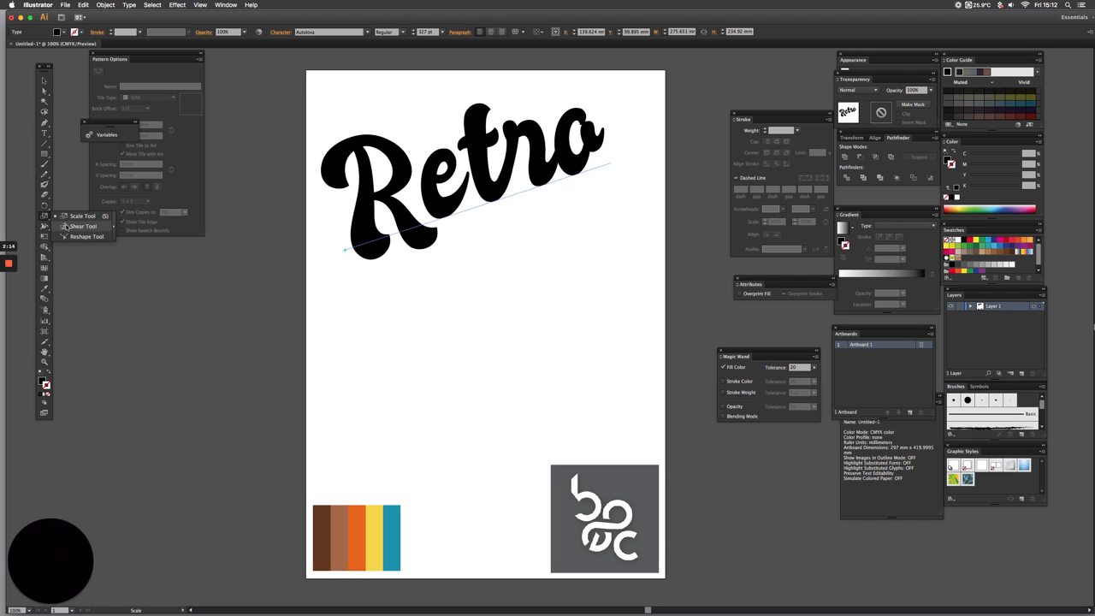
{"action": "left_click", "coordinate": [68, 226]}
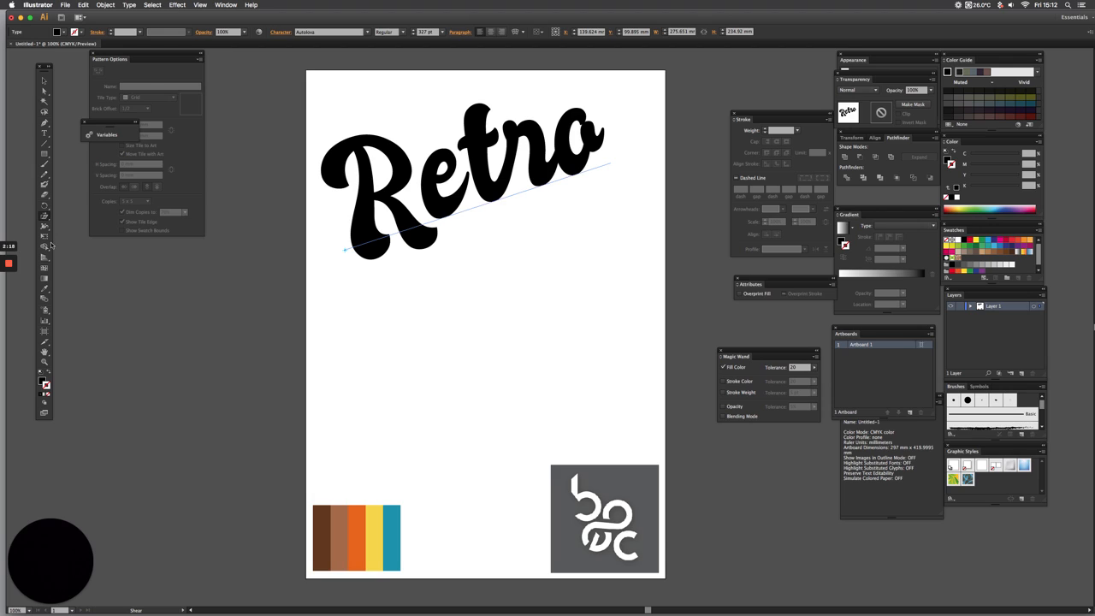
{"action": "left_click", "coordinate": [476, 260]}
{"action": "left_click_drag", "start_coordinate": [455, 89], "coordinate": [469, 87]}
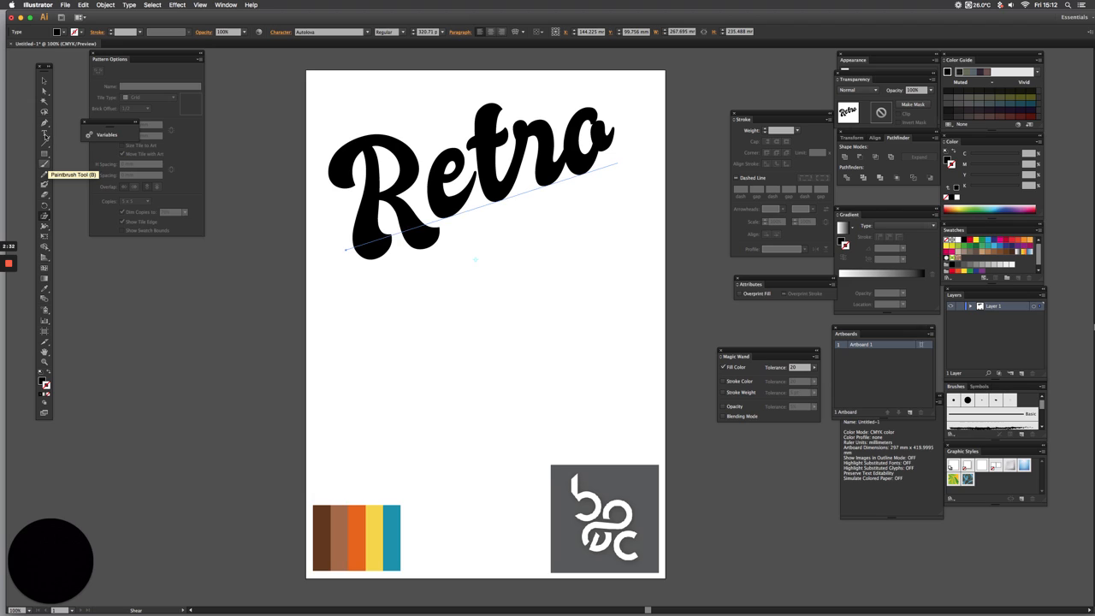
Convert the slanted "Retro" text to outlines and deselect it
{"action": "left_click", "coordinate": [46, 134]}
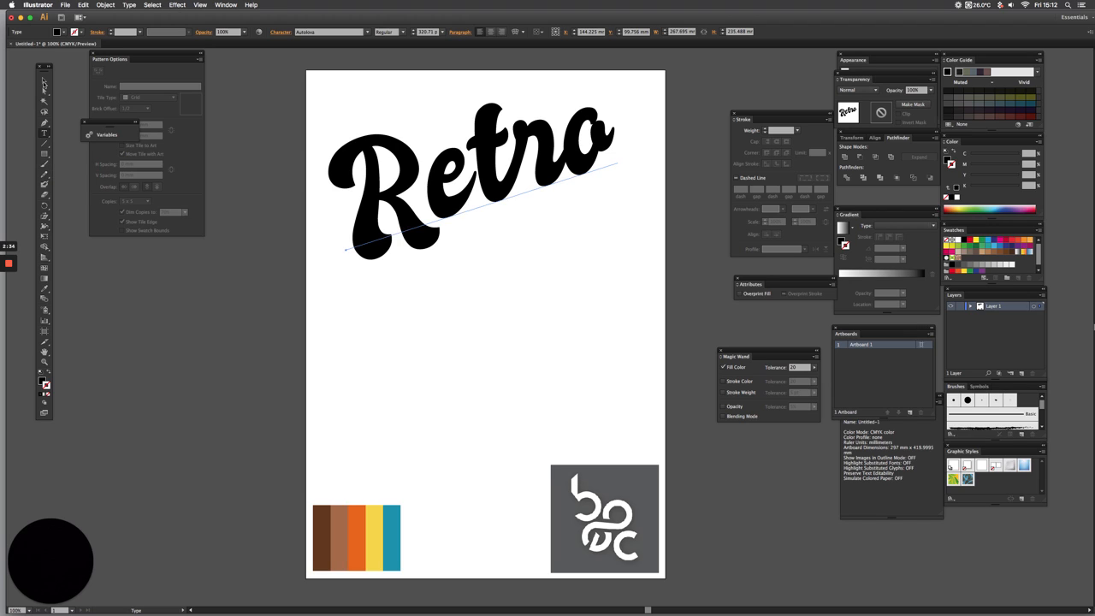
{"action": "left_click", "coordinate": [45, 82]}
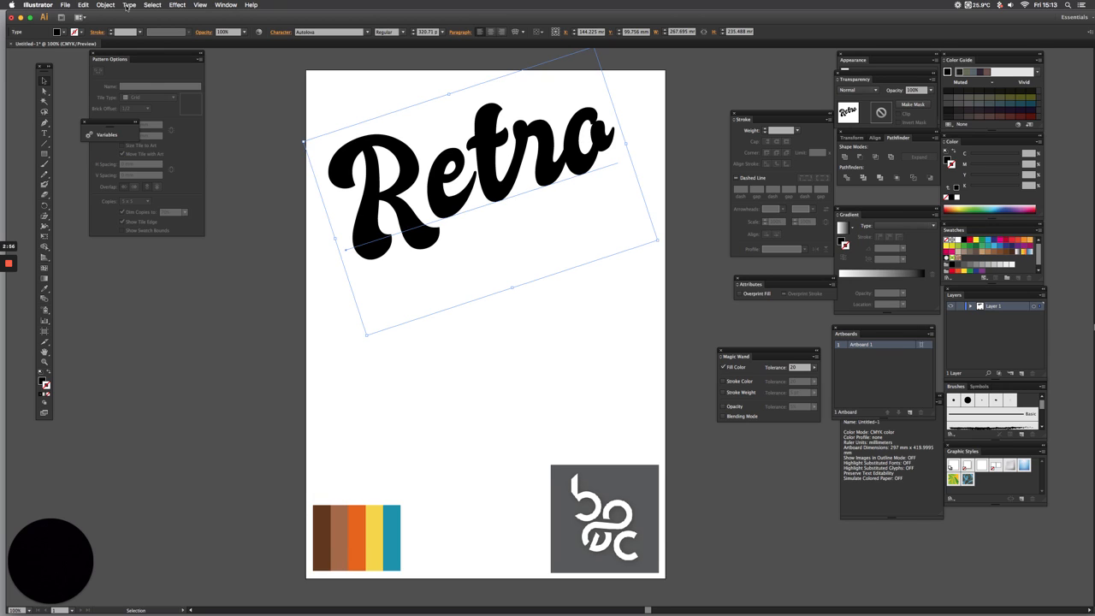
{"action": "left_click", "coordinate": [127, 5]}
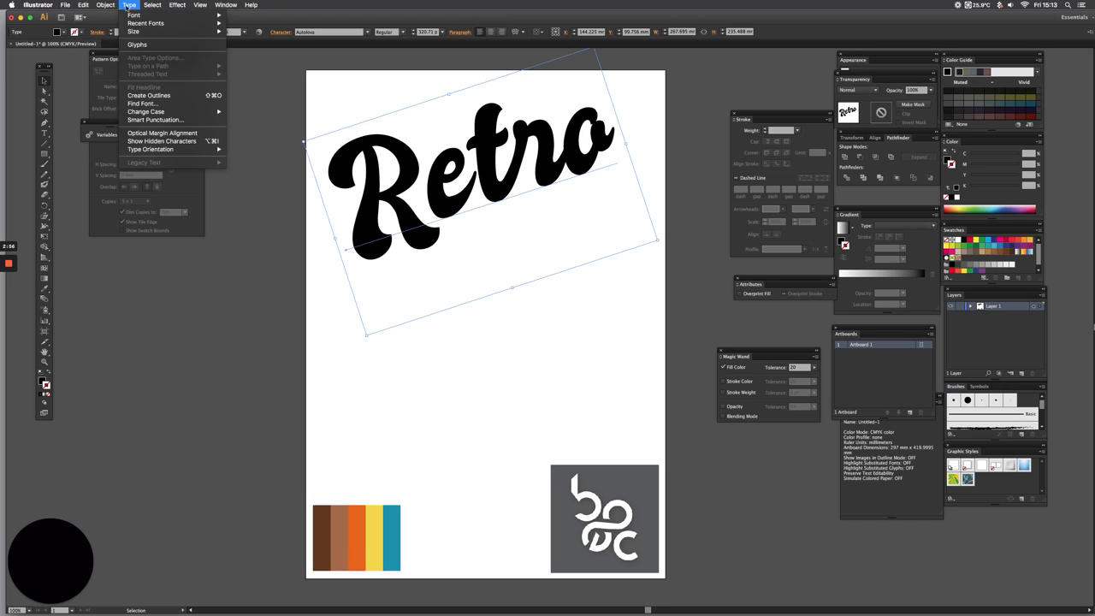
{"action": "left_click", "coordinate": [164, 96]}
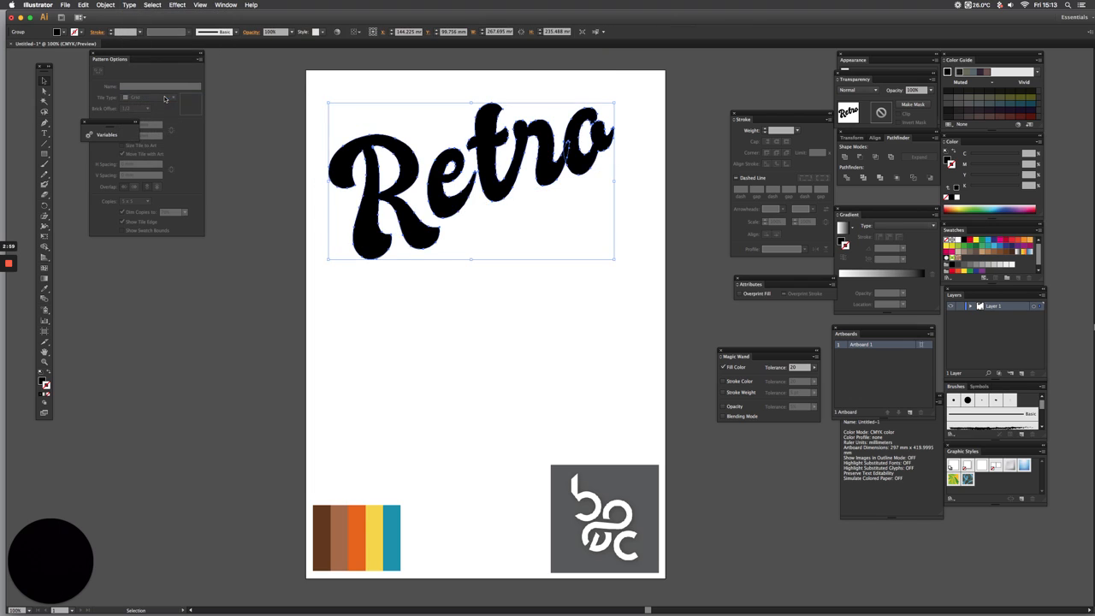
{"action": "left_click", "coordinate": [382, 88]}
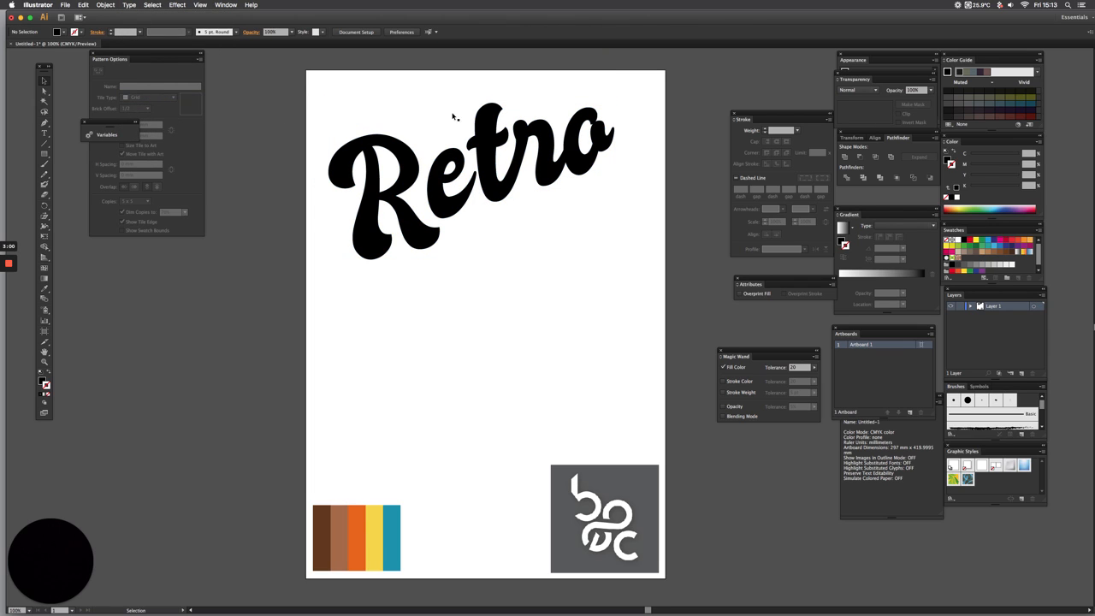
Ungroup the outlined "Retro" and select its letters one by one to check that they are separate
{"action": "left_click", "coordinate": [402, 159]}
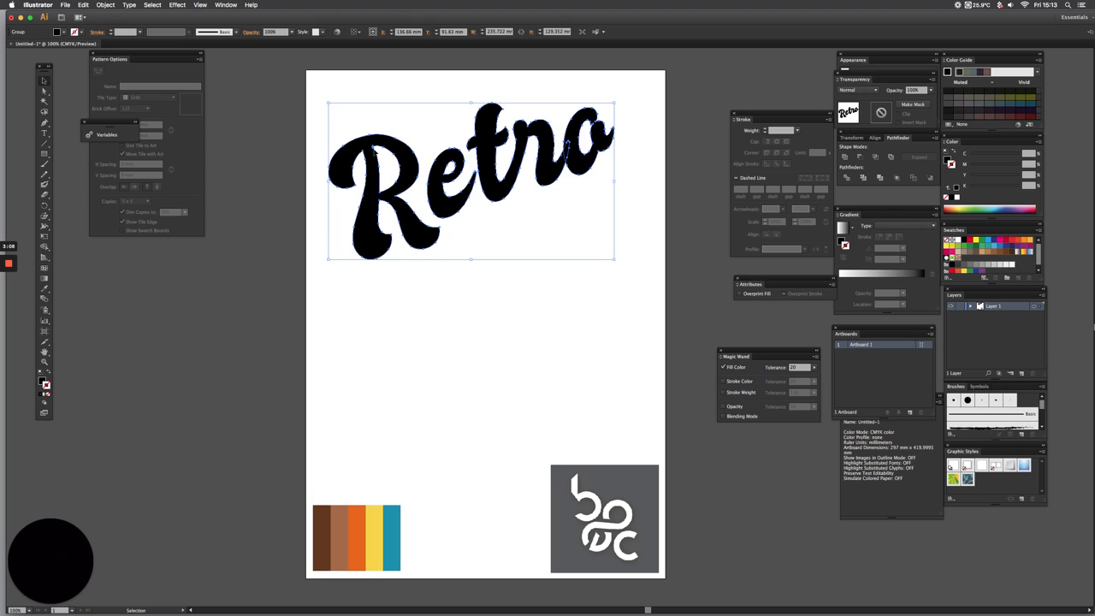
{"action": "key", "text": "super+shift+b"}
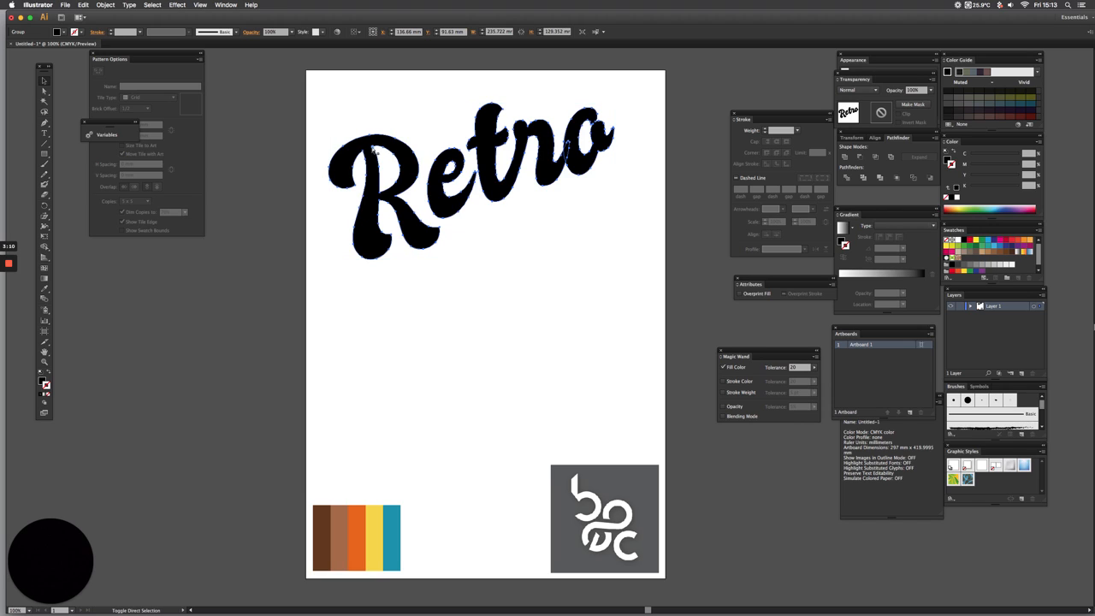
{"action": "key", "text": "super+shift+g"}
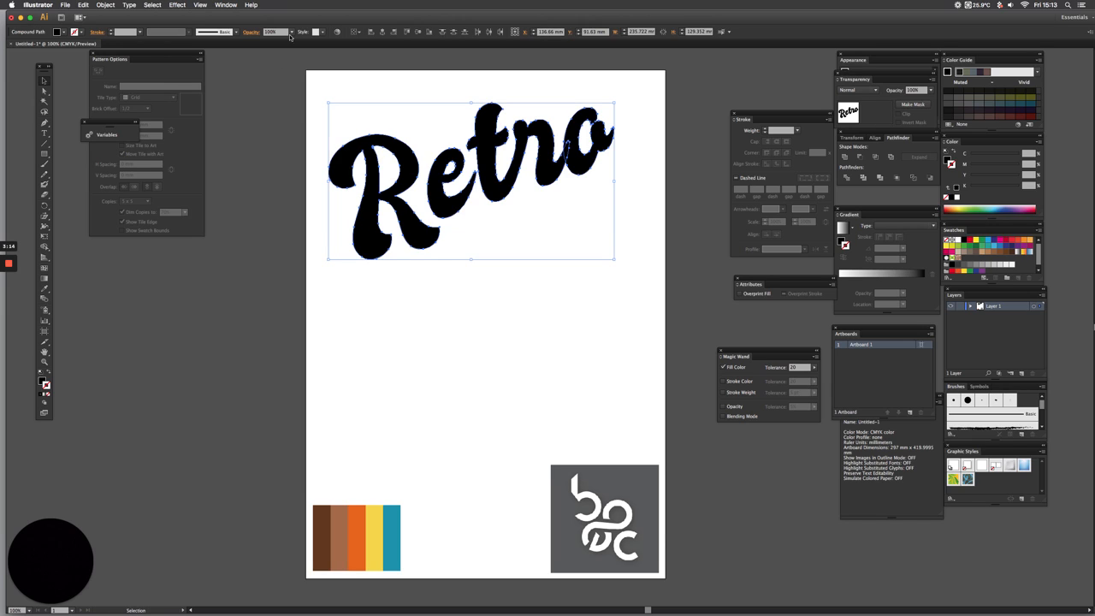
{"action": "left_click", "coordinate": [311, 105]}
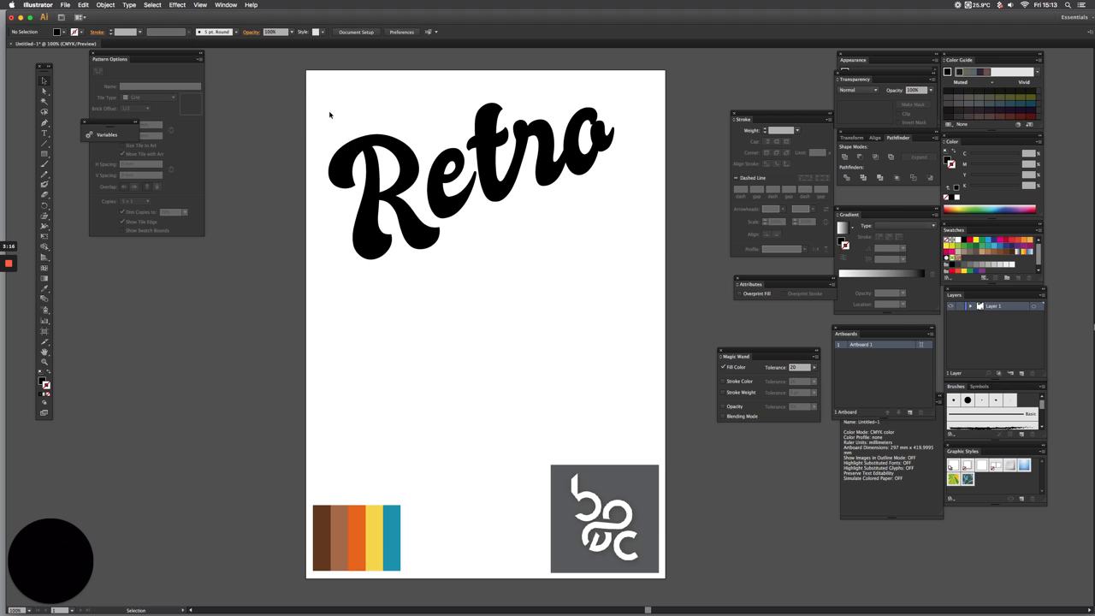
{"action": "left_click", "coordinate": [406, 169]}
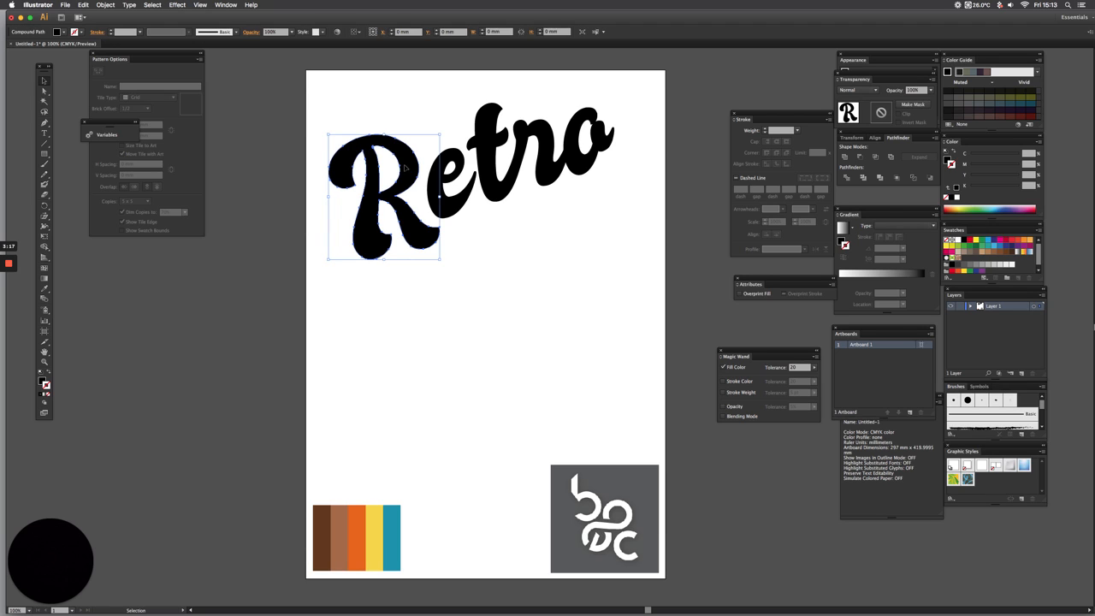
{"action": "left_click", "coordinate": [461, 161]}
{"action": "left_click", "coordinate": [528, 137]}
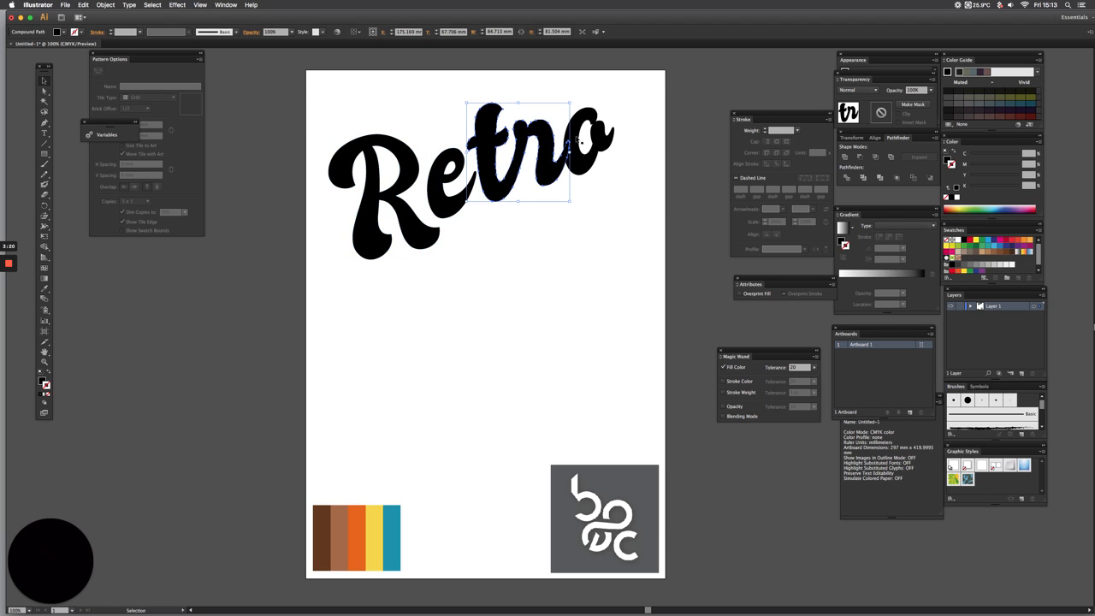
{"action": "left_click", "coordinate": [579, 134]}
{"action": "left_click", "coordinate": [416, 112]}
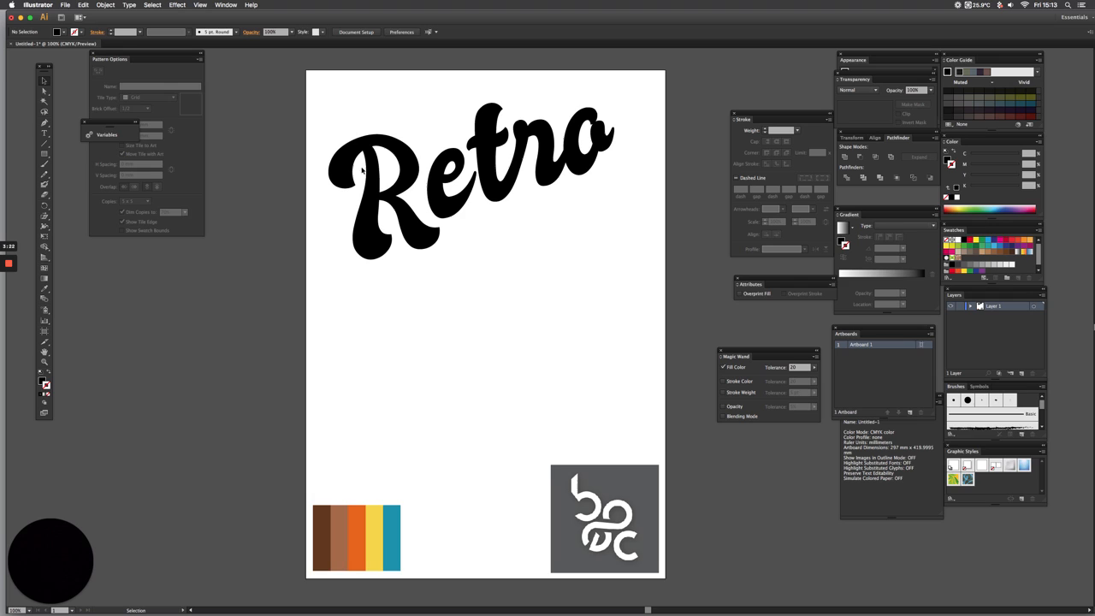
Enlarge the letter "R" proportionally from its centre to about 104 mm wide and 118 mm high
{"action": "left_click", "coordinate": [376, 248]}
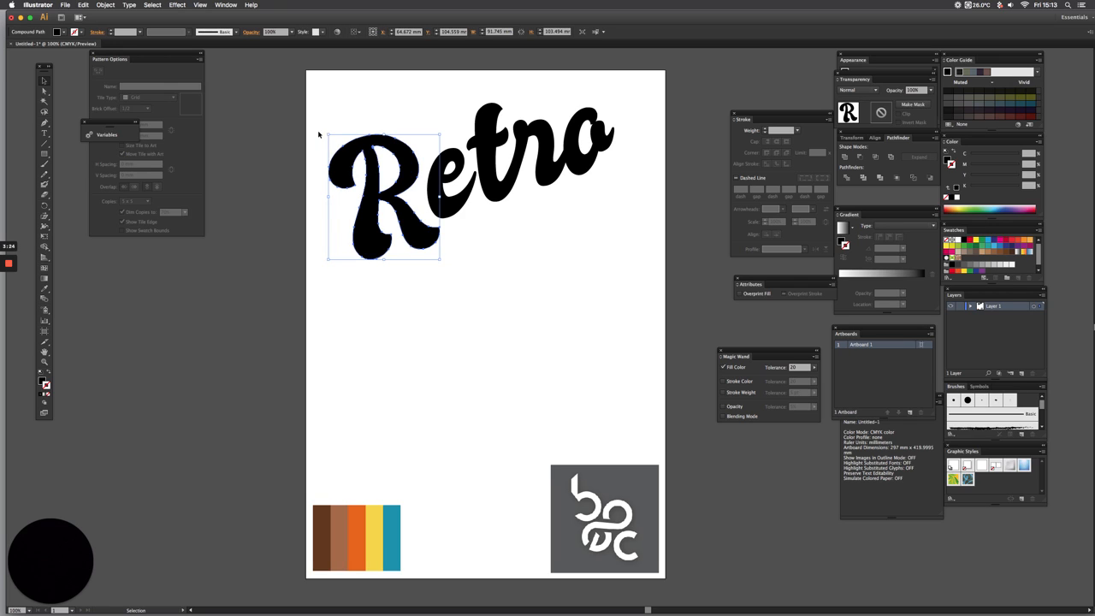
{"action": "left_click_drag", "start_coordinate": [326, 134], "coordinate": [320, 125]}
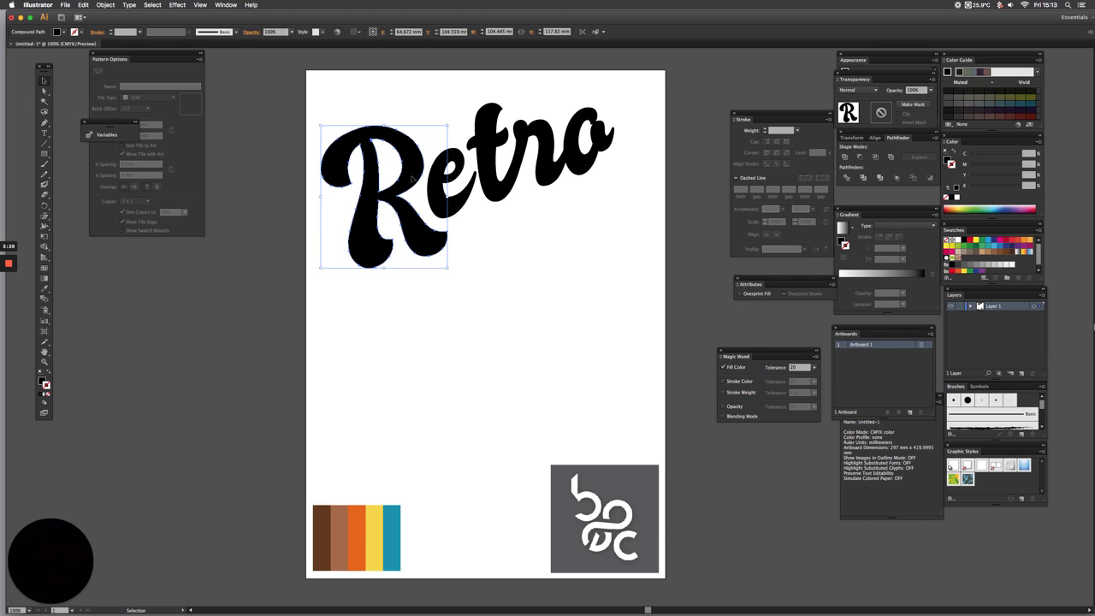
{"action": "left_click", "coordinate": [457, 174]}
{"action": "left_click_drag", "start_coordinate": [455, 99], "coordinate": [631, 211]}
{"action": "left_click", "coordinate": [473, 111]}
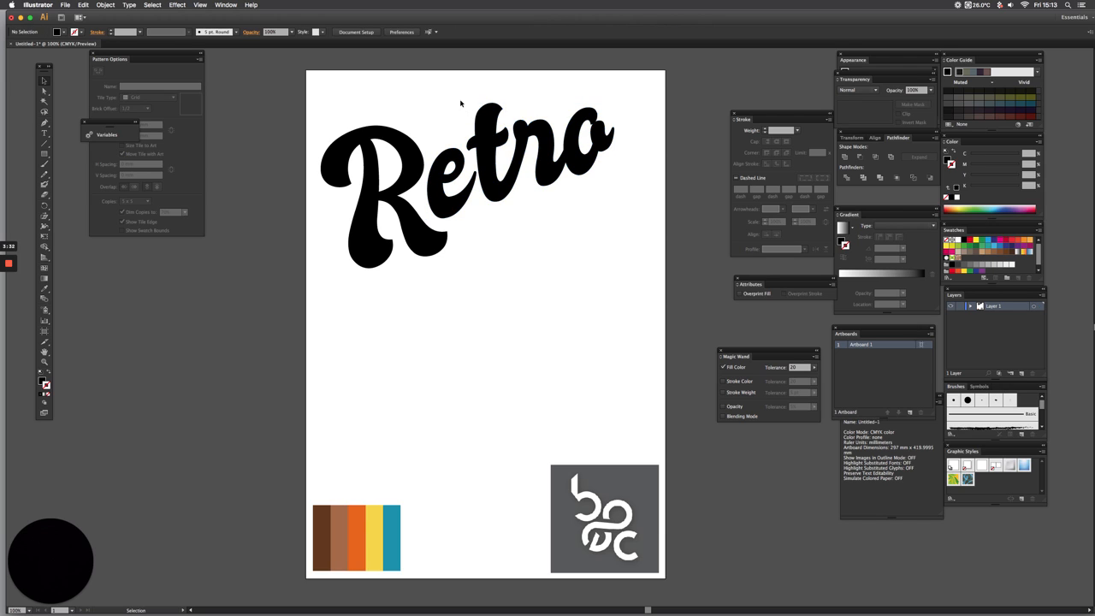
Shrink the joined "tr" to about 77 mm wide, then shift it against the "e" and the "o" against it
{"action": "left_click_drag", "start_coordinate": [460, 103], "coordinate": [569, 183]}
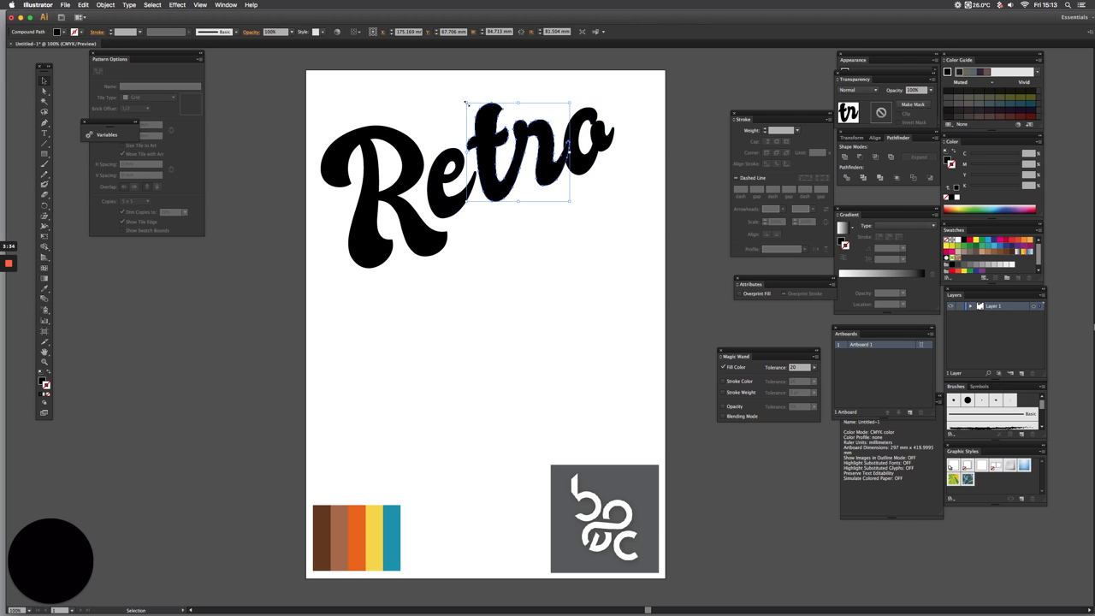
{"action": "left_click_drag", "start_coordinate": [466, 103], "coordinate": [472, 107]}
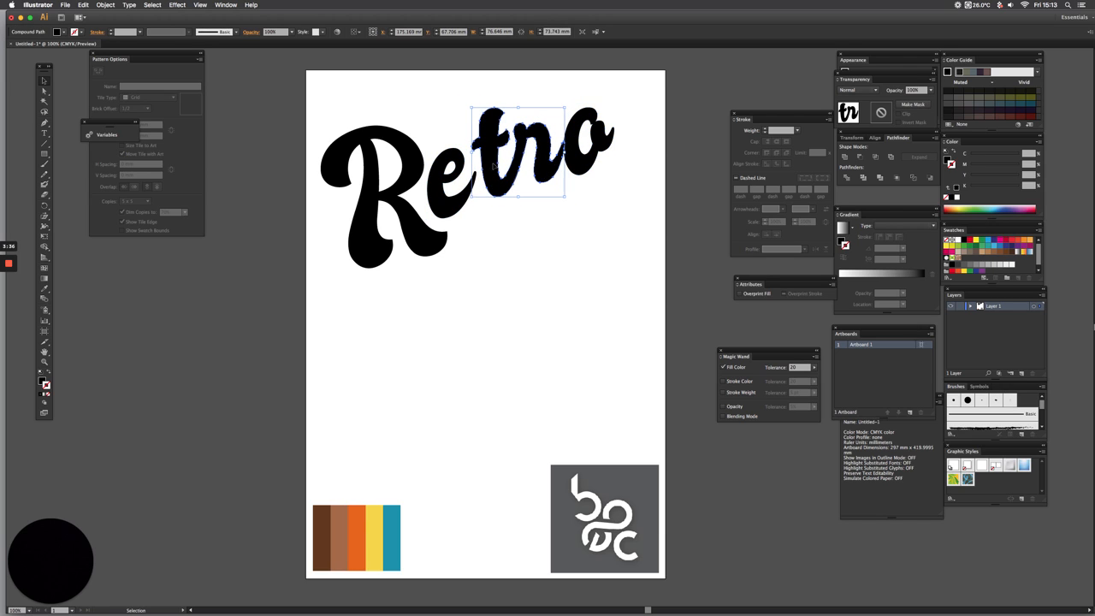
{"action": "left_click_drag", "start_coordinate": [494, 167], "coordinate": [485, 169]}
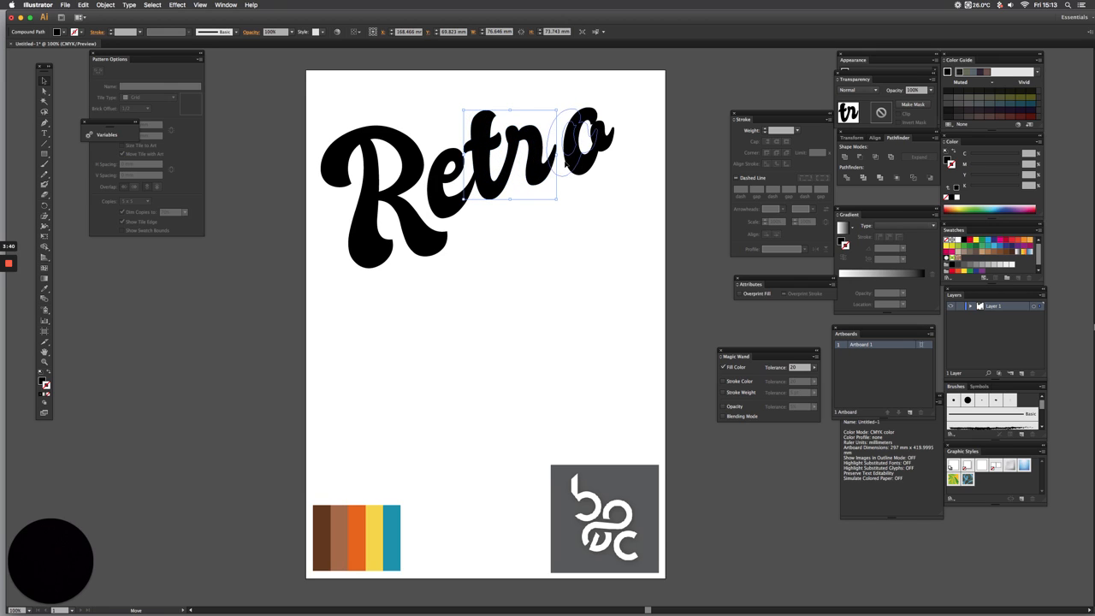
{"action": "left_click", "coordinate": [579, 145]}
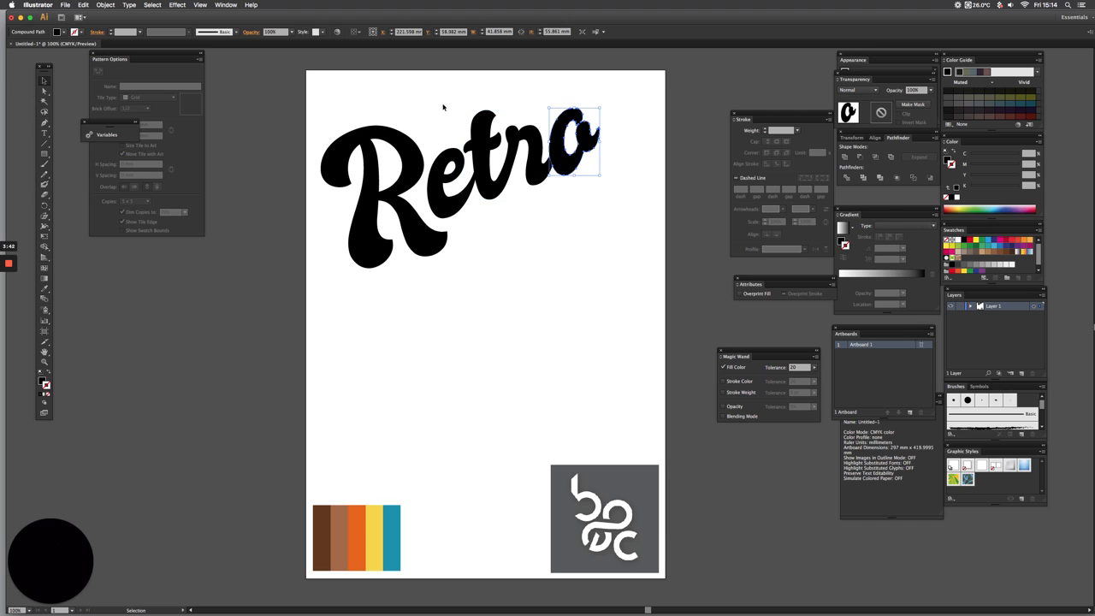
Move the letters "etro" together slightly down and closer to the "R", and deselect them
{"action": "left_click_drag", "start_coordinate": [440, 105], "coordinate": [606, 200]}
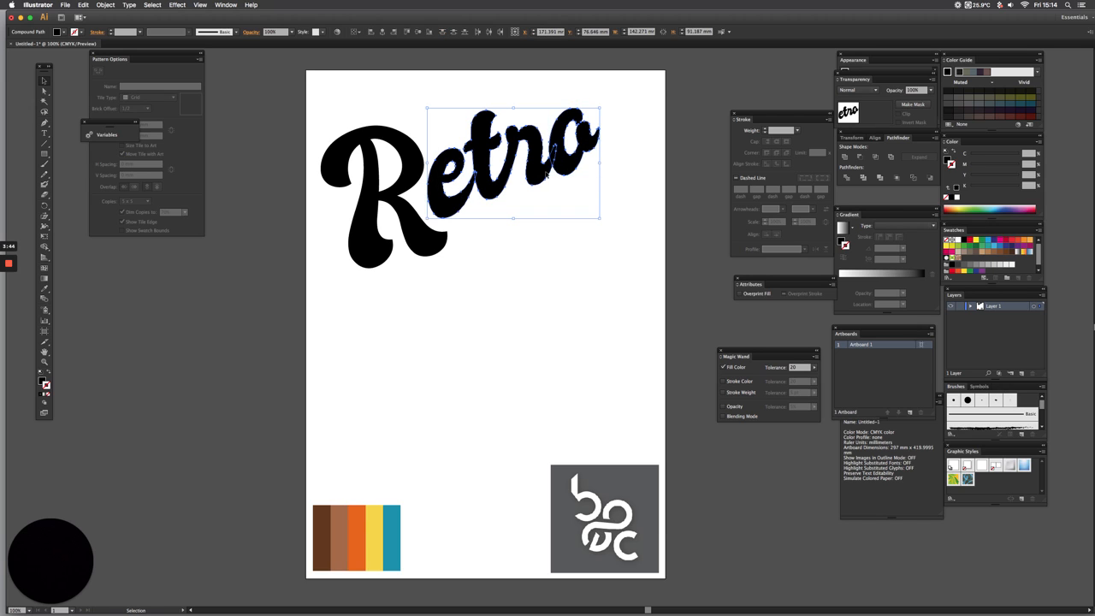
{"action": "left_click_drag", "start_coordinate": [546, 173], "coordinate": [541, 187]}
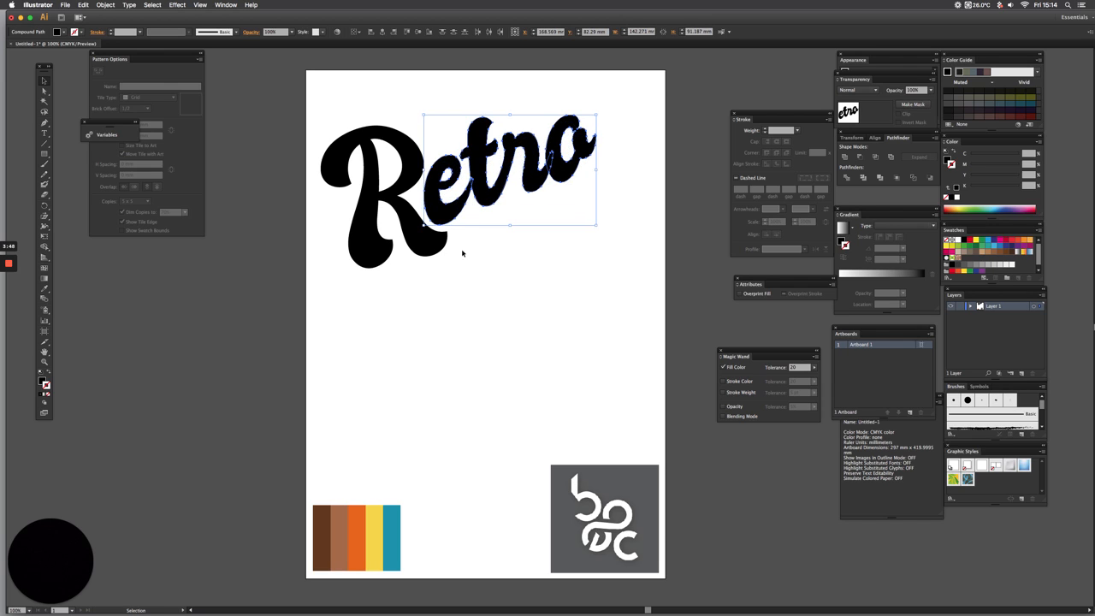
{"action": "left_click", "coordinate": [610, 220]}
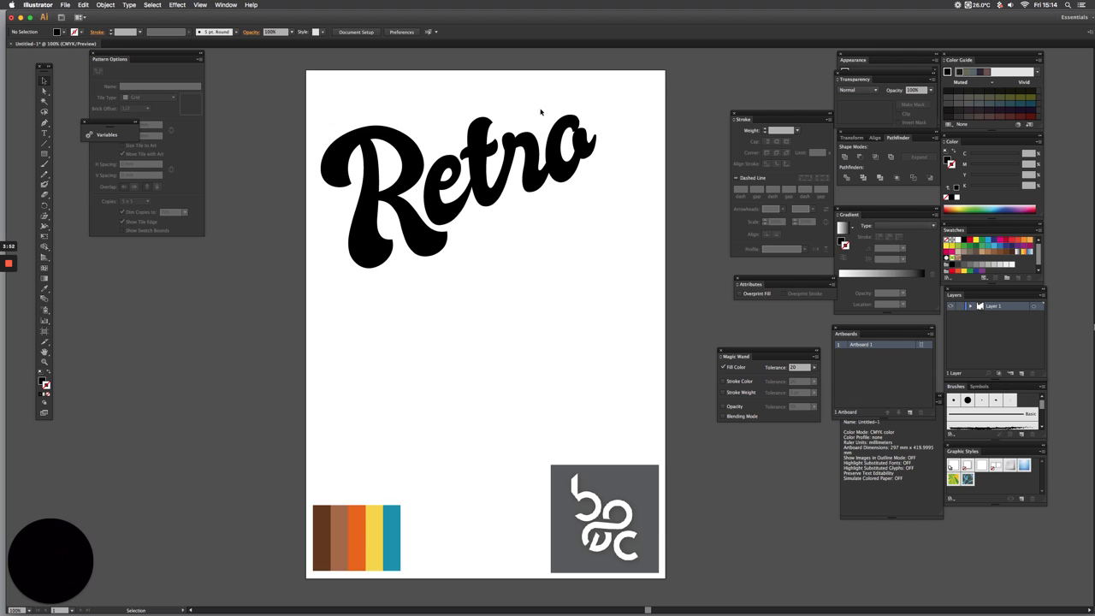
Show the artwork in outline display around the letter "o" at the end of "Retro"
{"action": "key", "text": "super+space"}
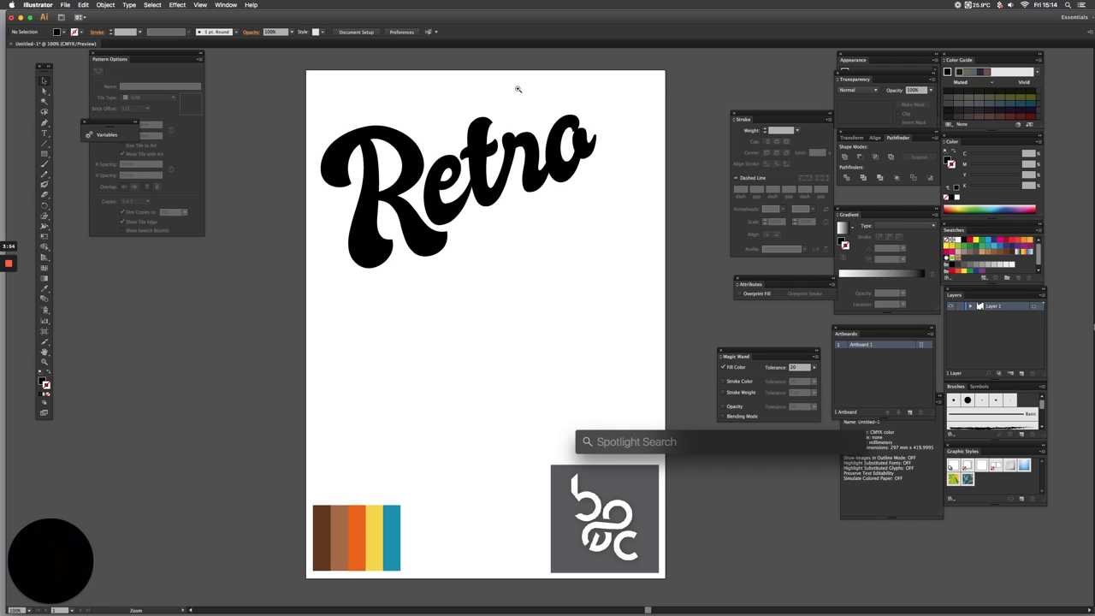
{"action": "left_click_drag", "start_coordinate": [516, 88], "coordinate": [642, 226]}
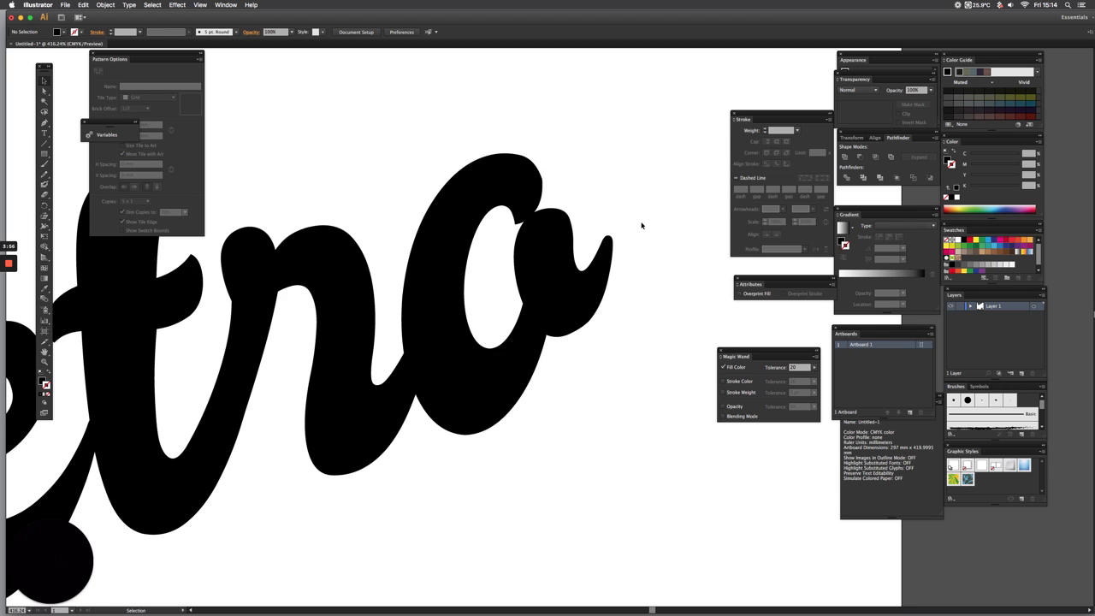
{"action": "key", "text": "a"}
{"action": "key", "text": "super+y"}
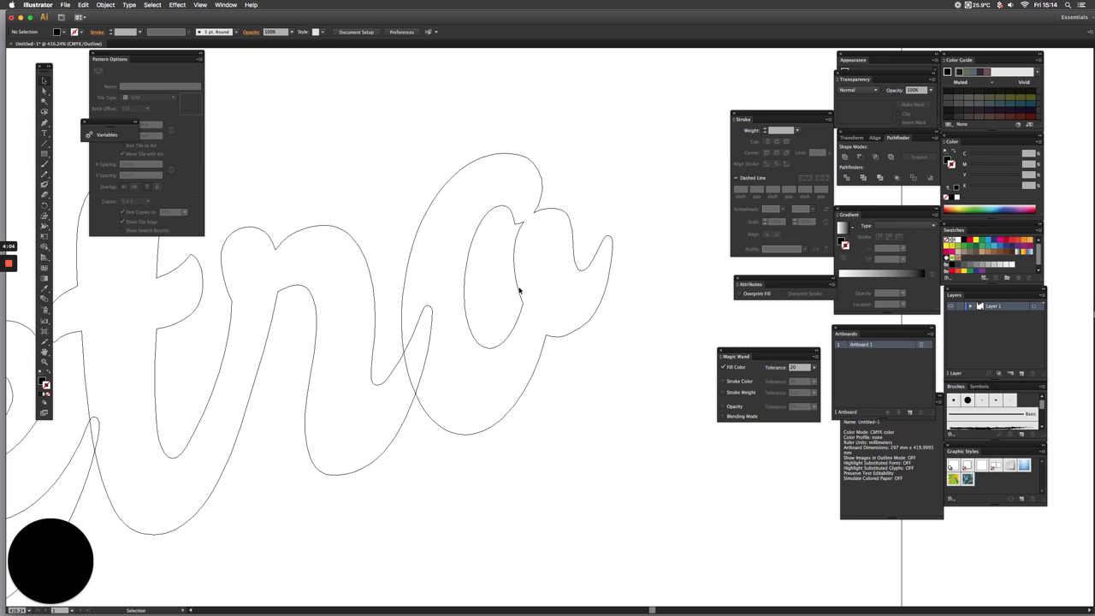
Delete the anchor points around the notch in the upper right of the "o" outer contour, leaving it open up to the exit stroke
{"action": "left_click", "coordinate": [46, 92]}
{"action": "left_click_drag", "start_coordinate": [553, 197], "coordinate": [532, 219]}
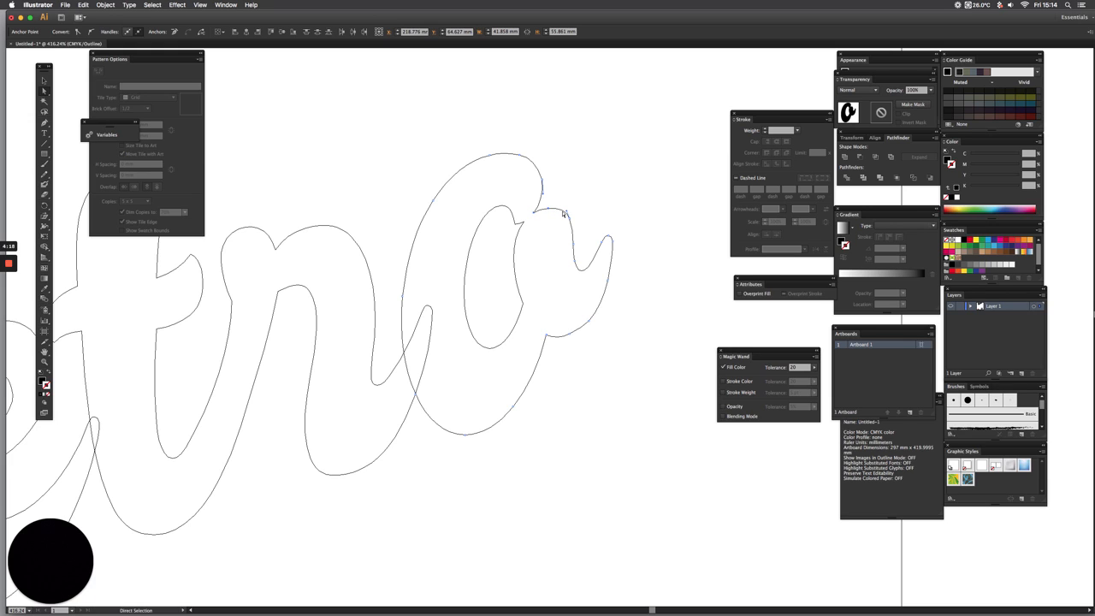
{"action": "key", "text": "Delete"}
{"action": "left_click_drag", "start_coordinate": [557, 209], "coordinate": [581, 227]}
{"action": "key", "text": "Delete"}
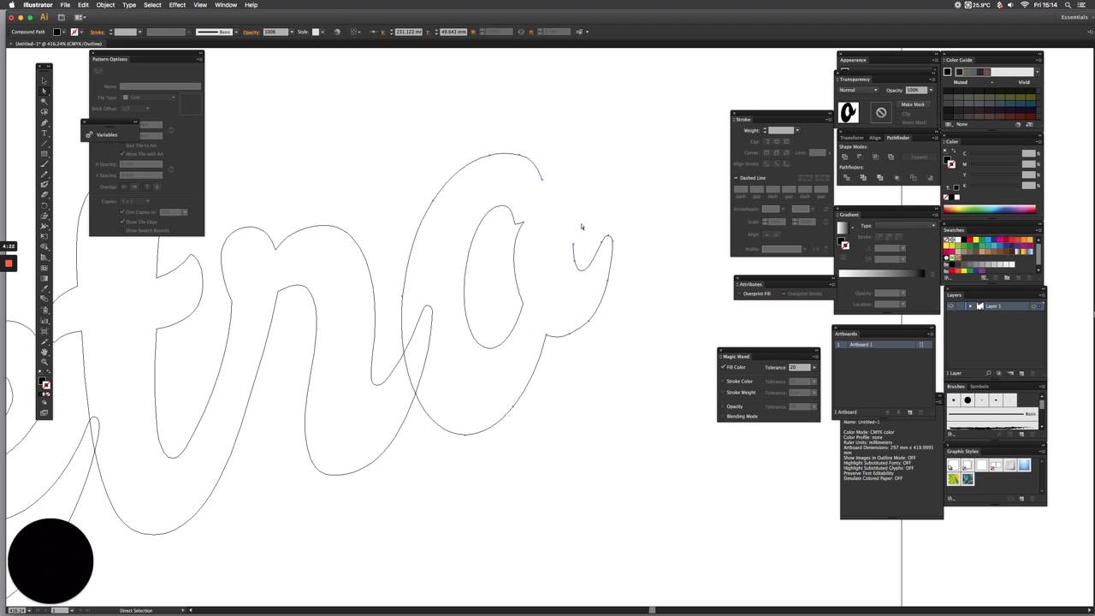
{"action": "left_click_drag", "start_coordinate": [560, 176], "coordinate": [533, 191]}
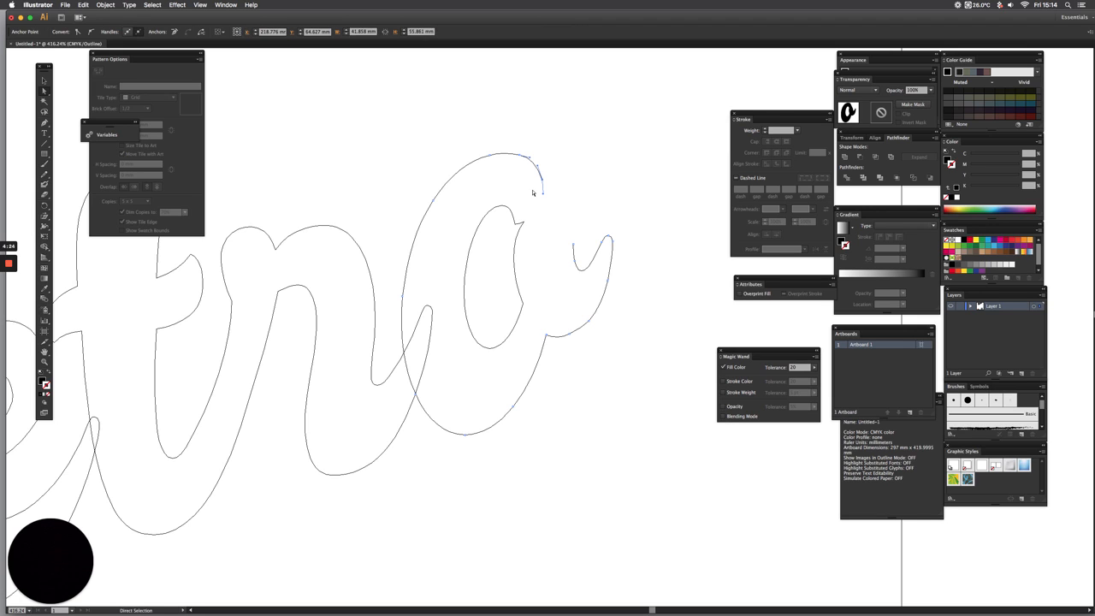
{"action": "key", "text": "Delete"}
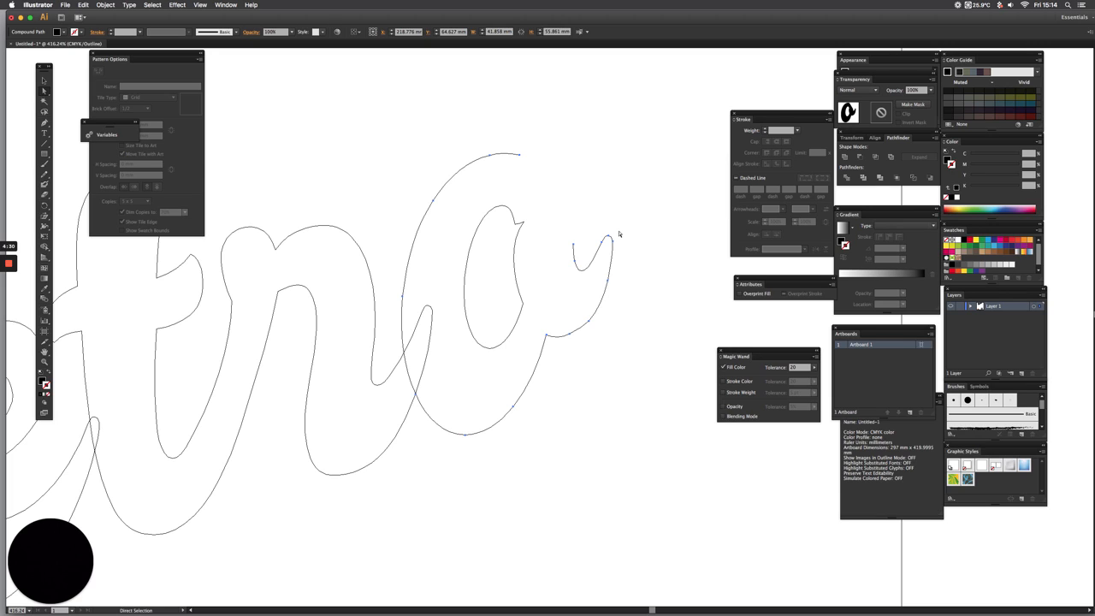
{"action": "left_click", "coordinate": [591, 219]}
{"action": "left_click_drag", "start_coordinate": [554, 223], "coordinate": [585, 250]}
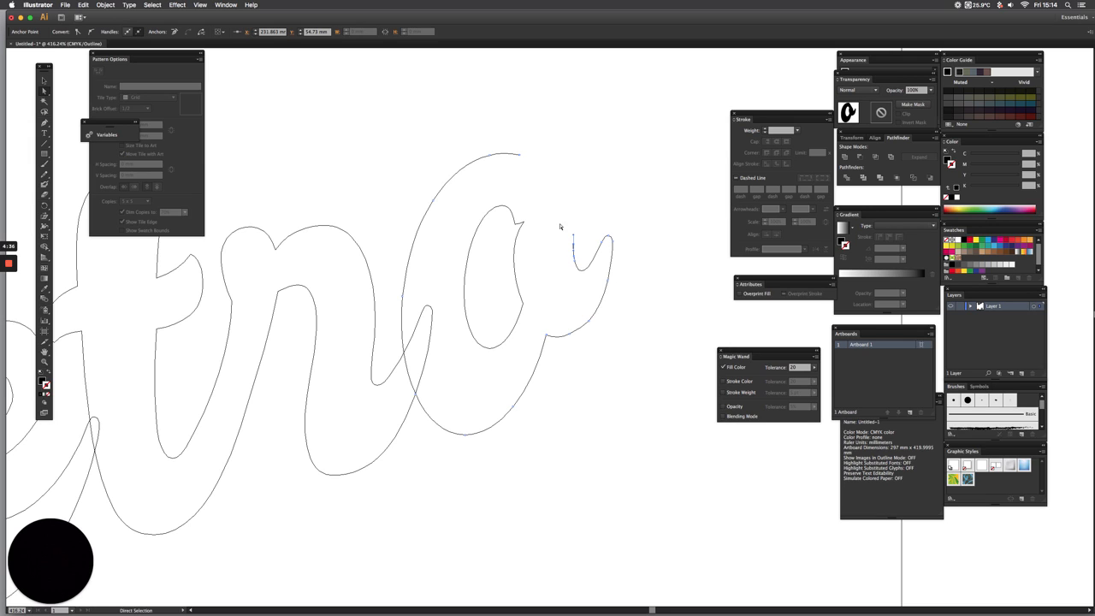
Delete the notched anchor points on the upper right of the inner counter of the "o"
{"action": "mouse_move", "coordinate": [504, 219]}
{"action": "left_mouse_down"}
{"action": "mouse_move", "coordinate": [534, 240]}
{"action": "mouse_move", "coordinate": [510, 215]}
{"action": "mouse_move", "coordinate": [519, 208]}
{"action": "left_mouse_up"}
{"action": "key", "text": "Delete"}
{"action": "key", "text": "Delete"}
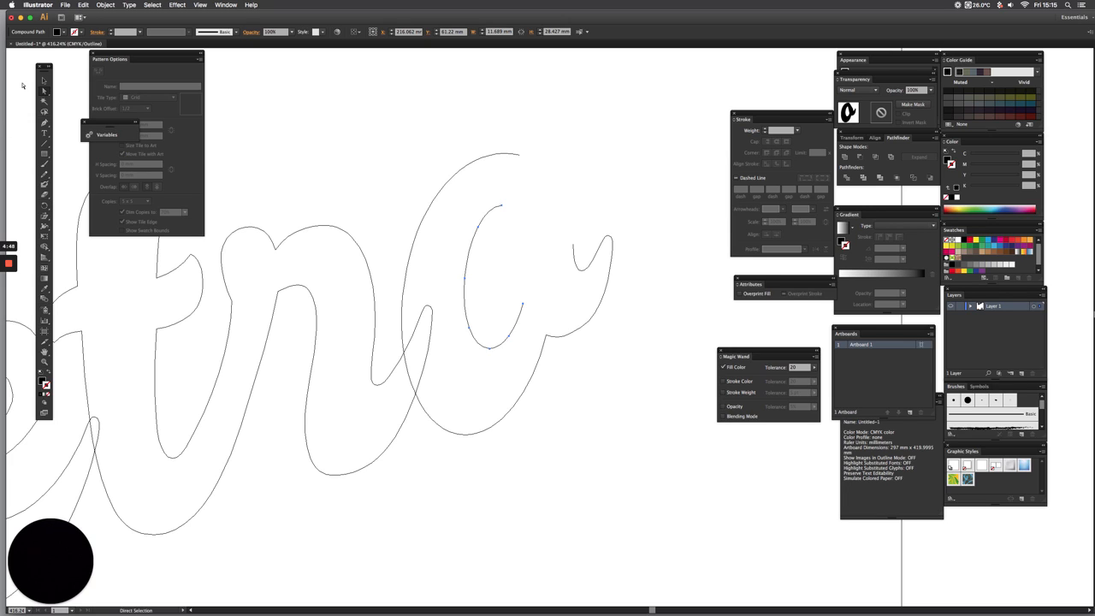
Close the gaps in the outer contour and inner counter of the "o" with smooth Pen tool curves
{"action": "left_click", "coordinate": [45, 124]}
{"action": "left_click", "coordinate": [520, 158]}
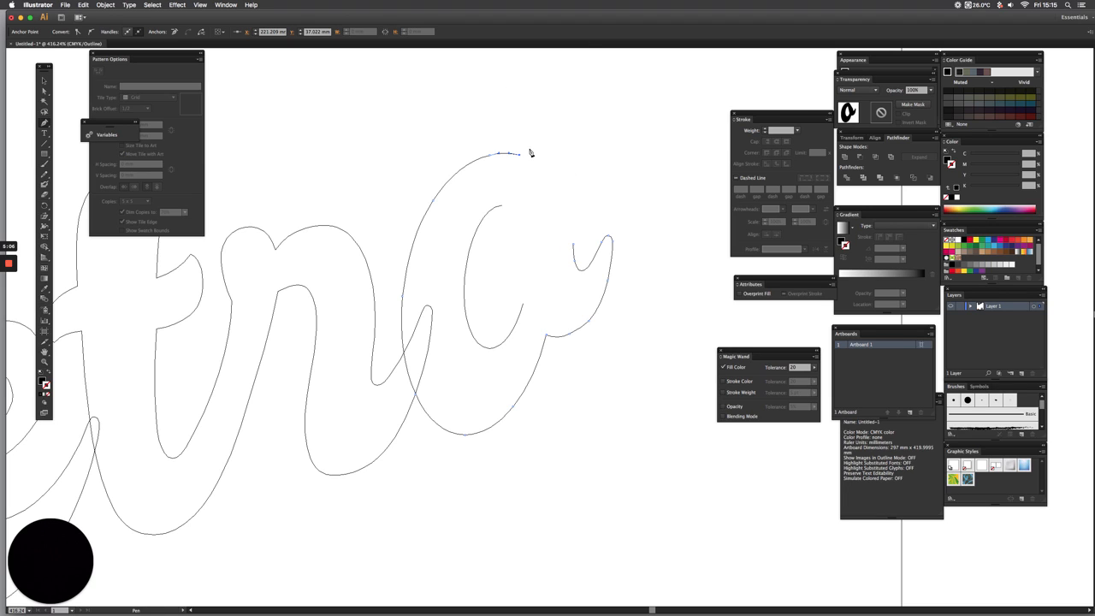
{"action": "left_click", "coordinate": [574, 248]}
{"action": "left_click_drag", "start_coordinate": [574, 248], "coordinate": [569, 325]}
{"action": "left_click", "coordinate": [503, 211]}
{"action": "left_click", "coordinate": [522, 305]}
{"action": "left_click_drag", "start_coordinate": [524, 306], "coordinate": [506, 405]}
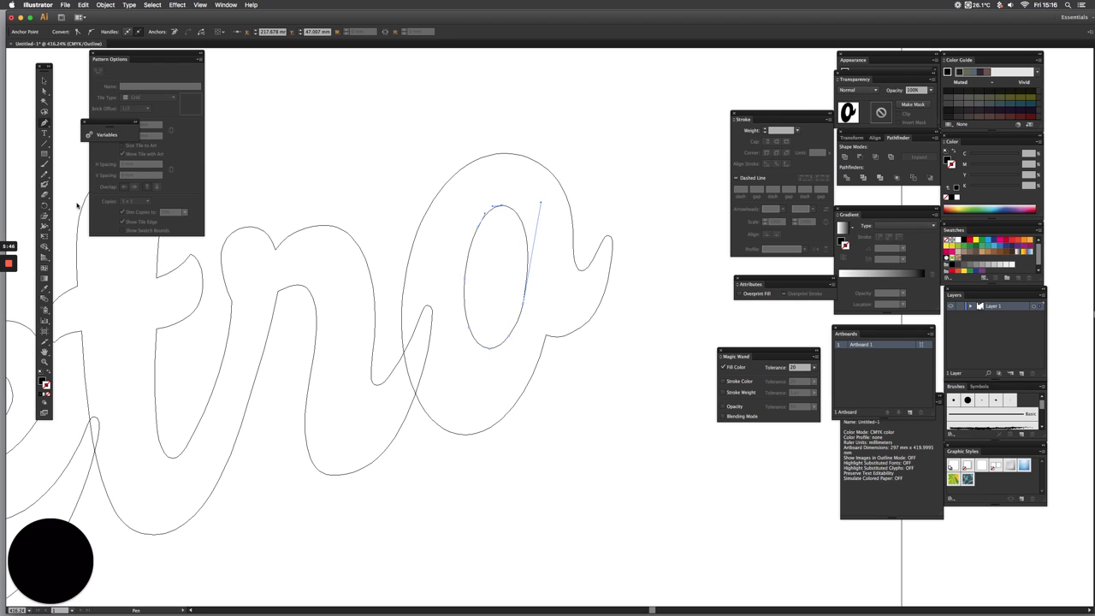
Switch the artwork back to preview display and deselect the reshaped "o"
{"action": "left_click", "coordinate": [44, 81]}
{"action": "key", "text": "a"}
{"action": "key", "text": "super+y"}
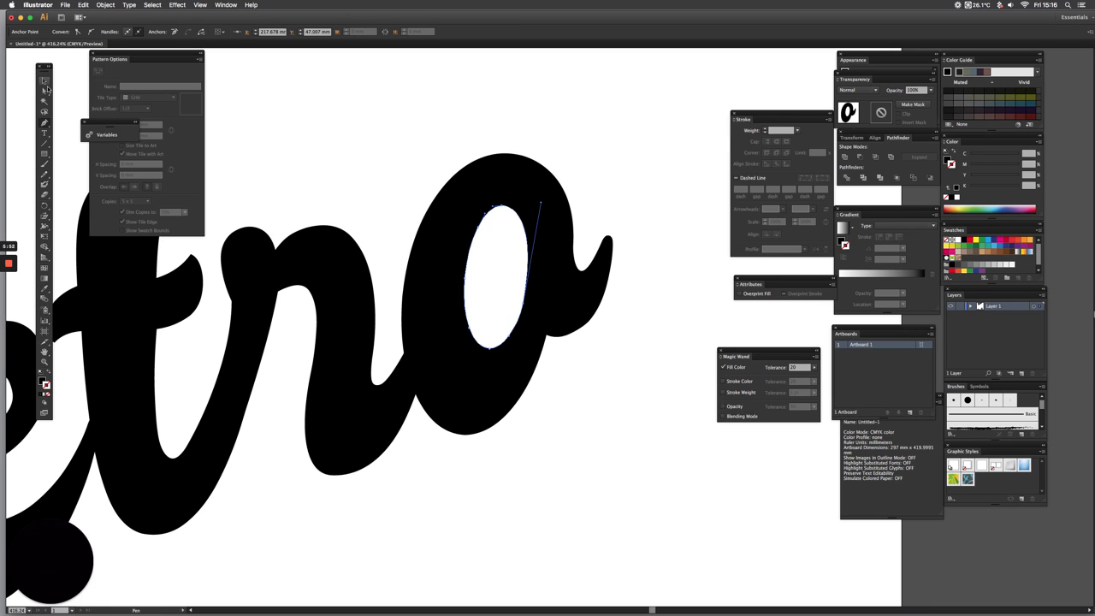
{"action": "left_click", "coordinate": [45, 83]}
{"action": "left_click", "coordinate": [379, 129]}
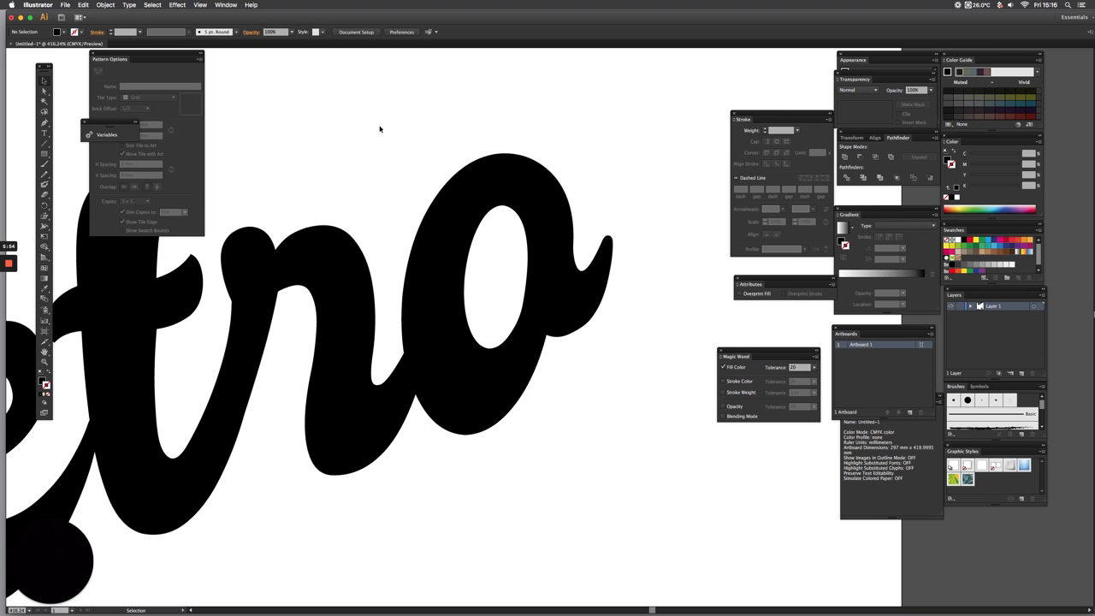
Unite all the letters of "Retro" into one merged shape with Pathfinder
{"action": "key", "text": "super+0"}
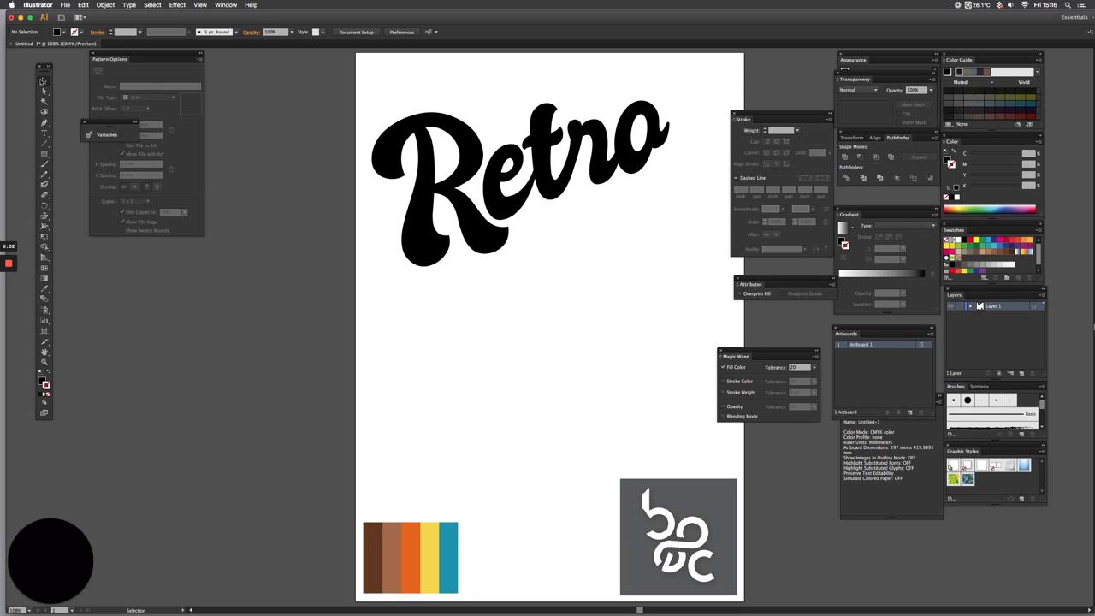
{"action": "left_click_drag", "start_coordinate": [359, 74], "coordinate": [706, 286]}
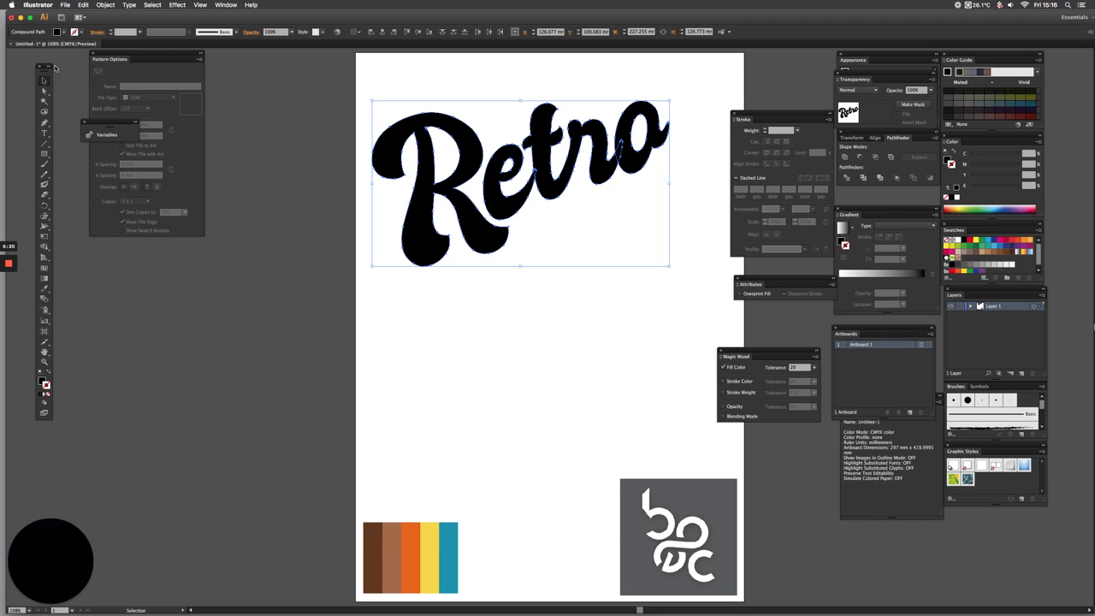
{"action": "left_click", "coordinate": [225, 4]}
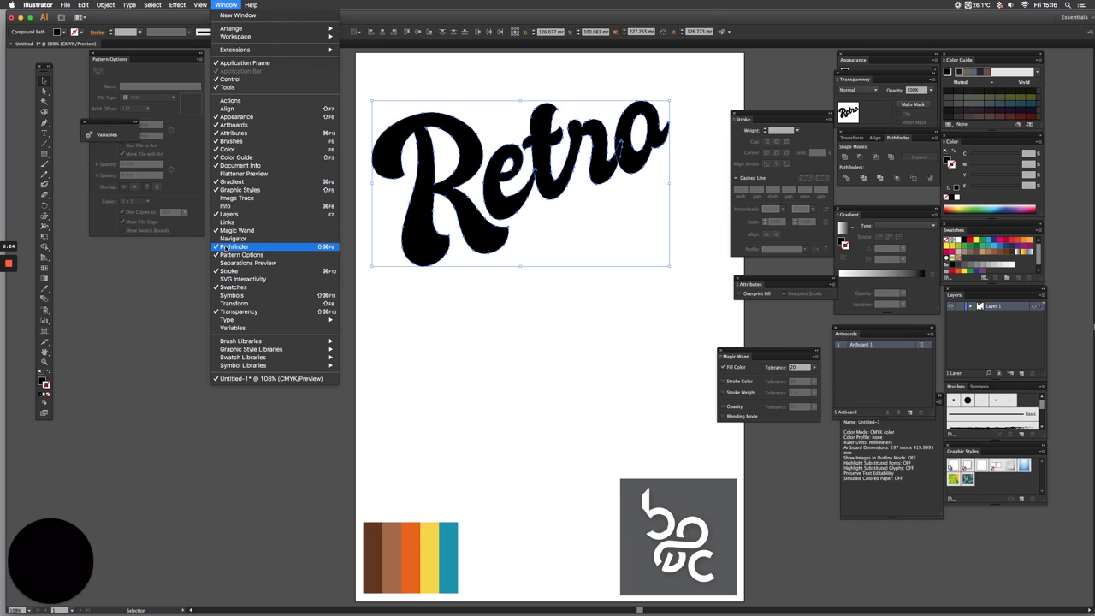
{"action": "left_click", "coordinate": [699, 284]}
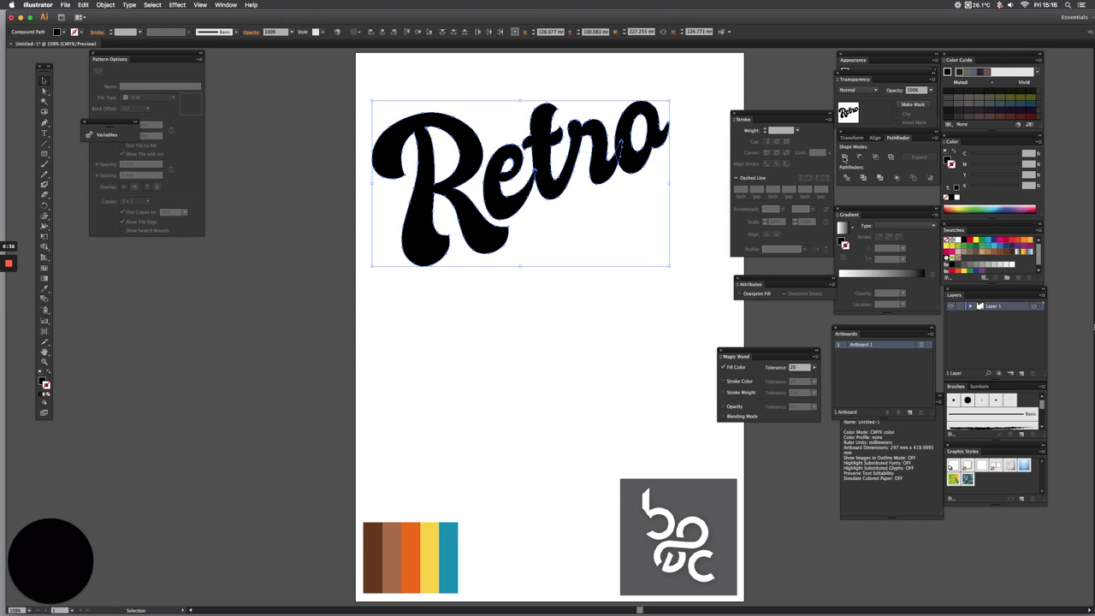
{"action": "left_click", "coordinate": [843, 157]}
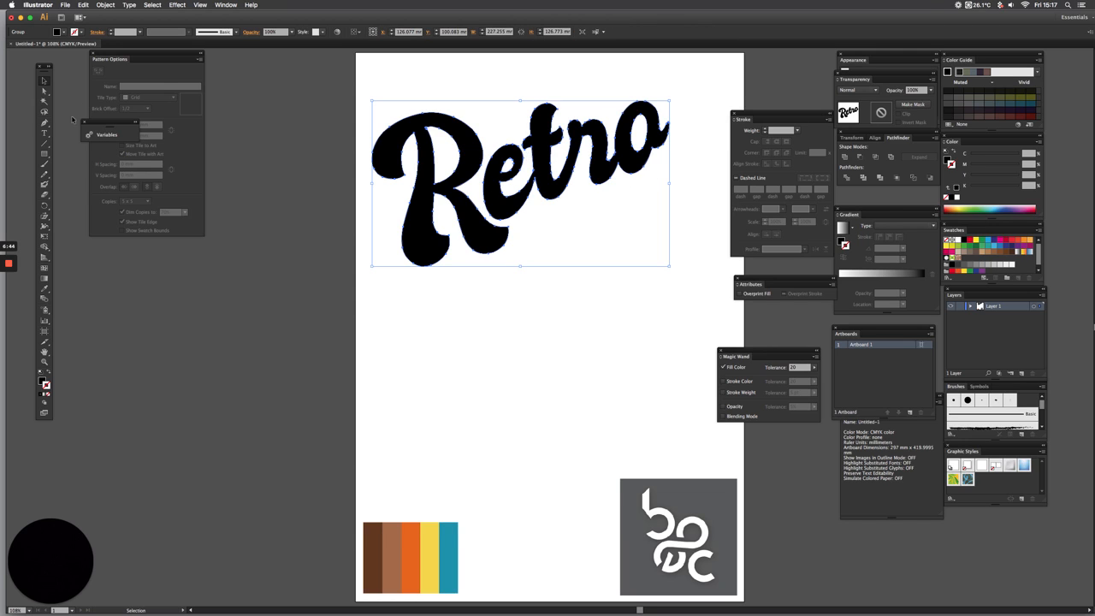
Move the merged "Retro" up about 5 mm and place a copy at the same height beyond the left edge of the artboard
{"action": "left_click_drag", "start_coordinate": [358, 93], "coordinate": [684, 277]}
{"action": "left_click_drag", "start_coordinate": [503, 234], "coordinate": [501, 230]}
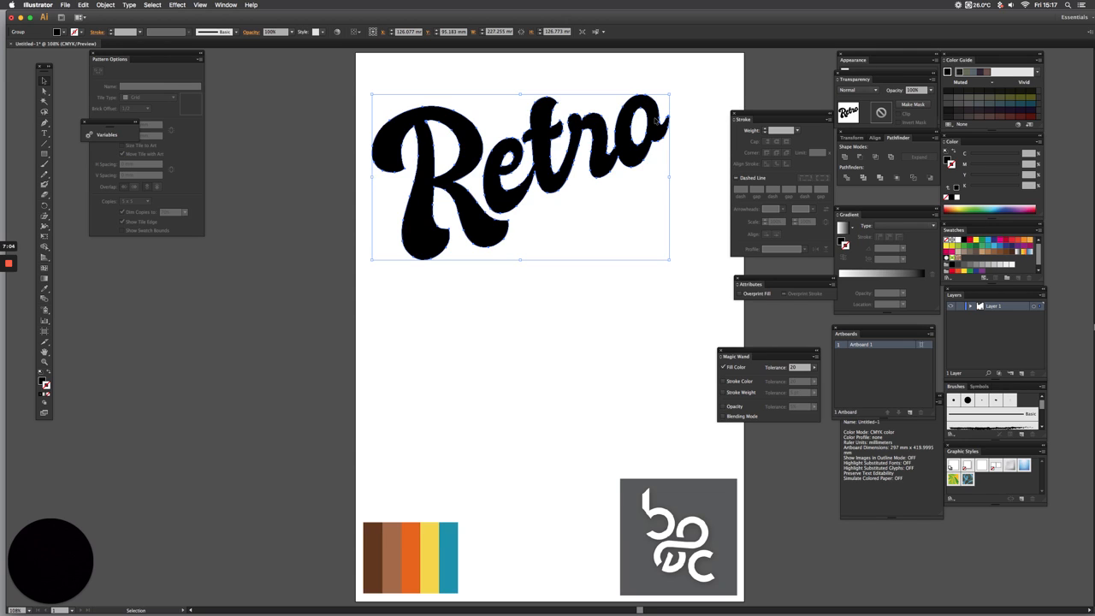
{"action": "left_click_drag", "start_coordinate": [655, 121], "coordinate": [324, 114]}
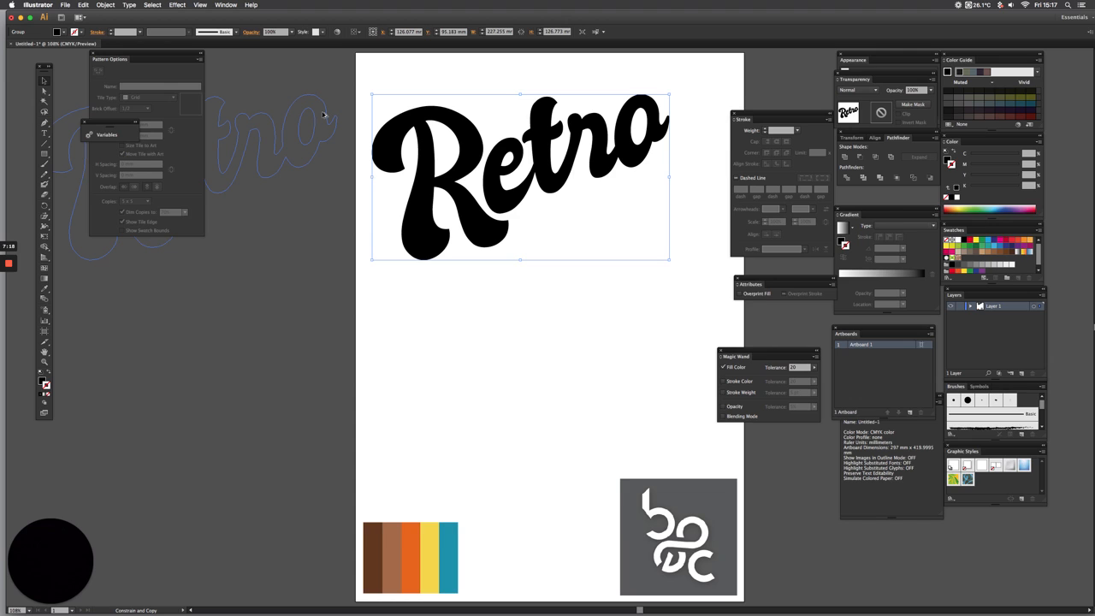
{"action": "left_click_drag", "start_coordinate": [324, 115], "coordinate": [323, 114]}
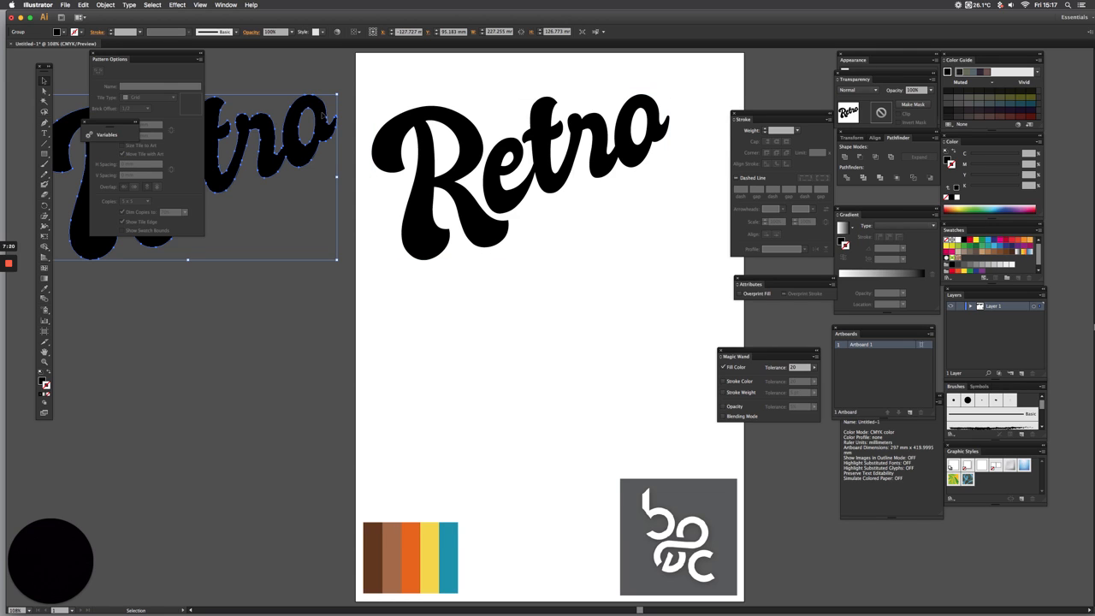
Fill the original "Retro" on the artboard with the orange sampled from the colour palette
{"action": "left_click", "coordinate": [323, 114]}
{"action": "left_click", "coordinate": [295, 127]}
{"action": "left_click", "coordinate": [422, 193]}
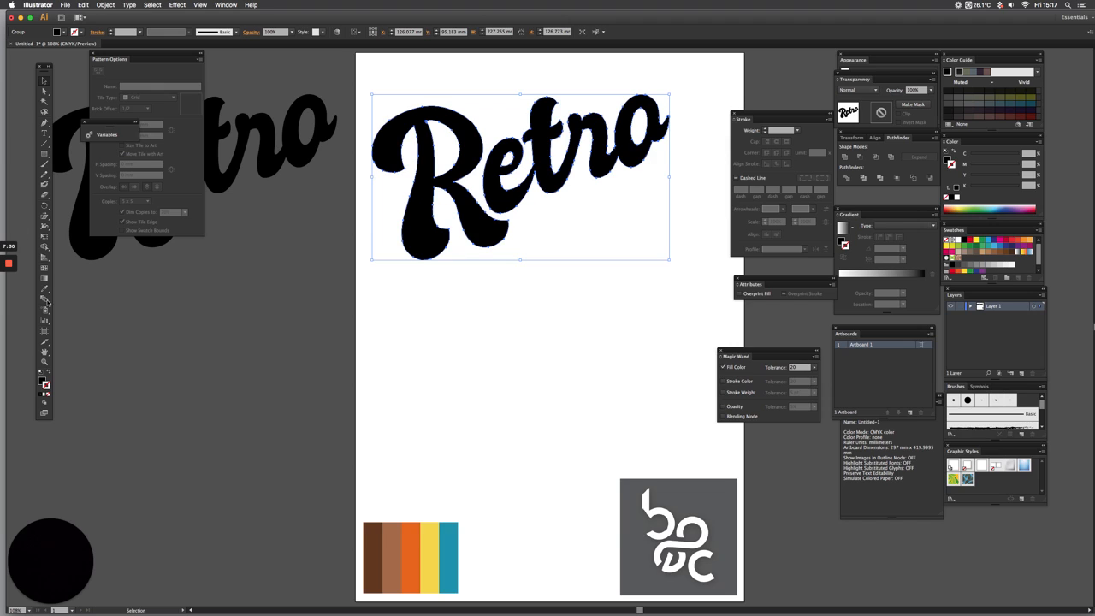
{"action": "left_click", "coordinate": [44, 290]}
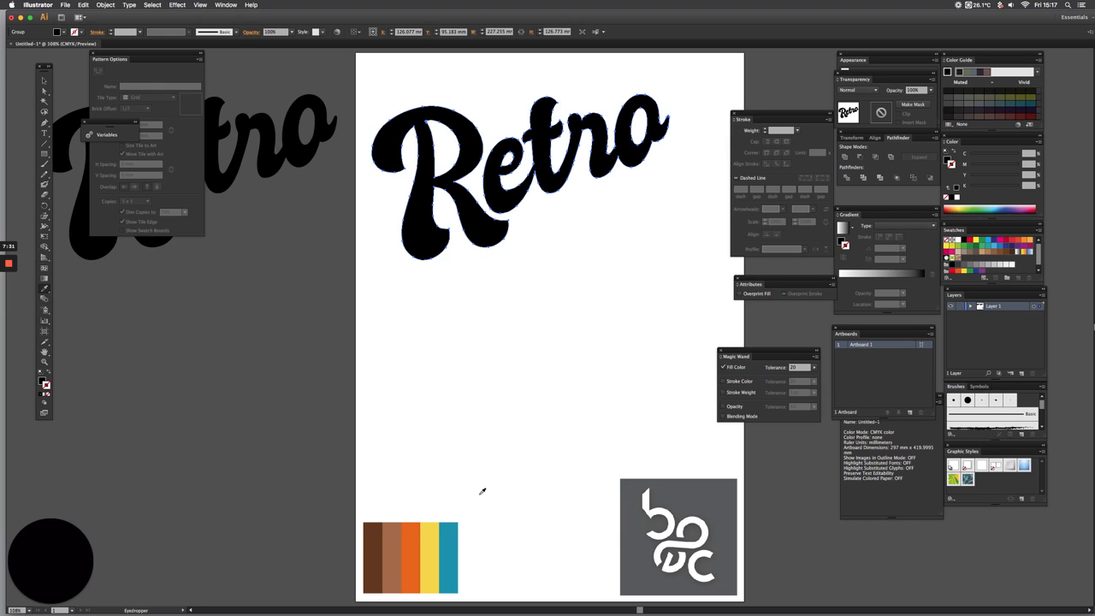
{"action": "left_click", "coordinate": [409, 556]}
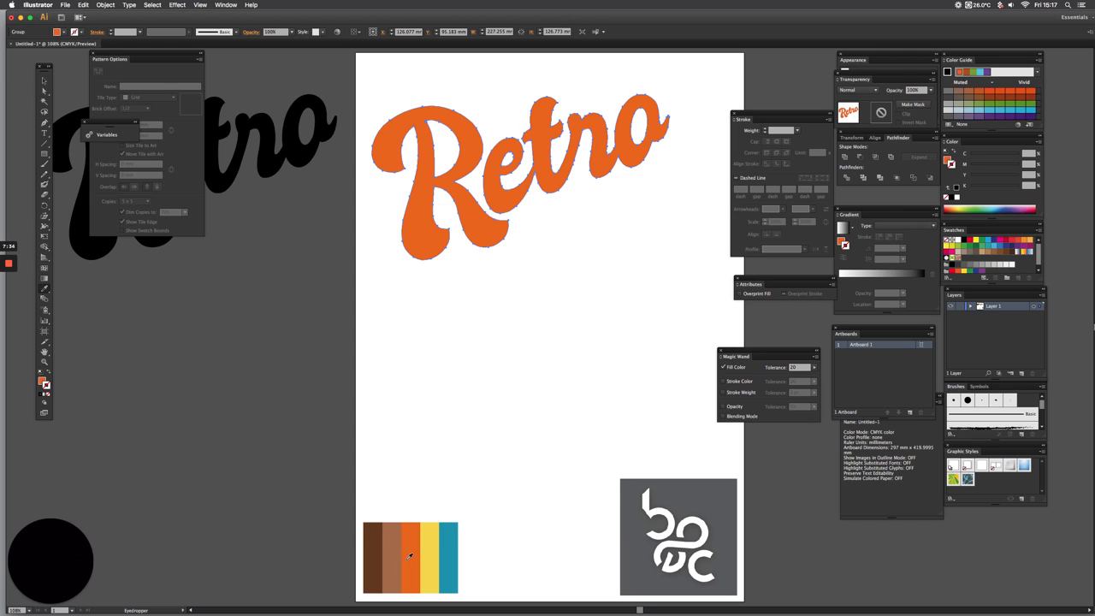
{"action": "left_click", "coordinate": [43, 79]}
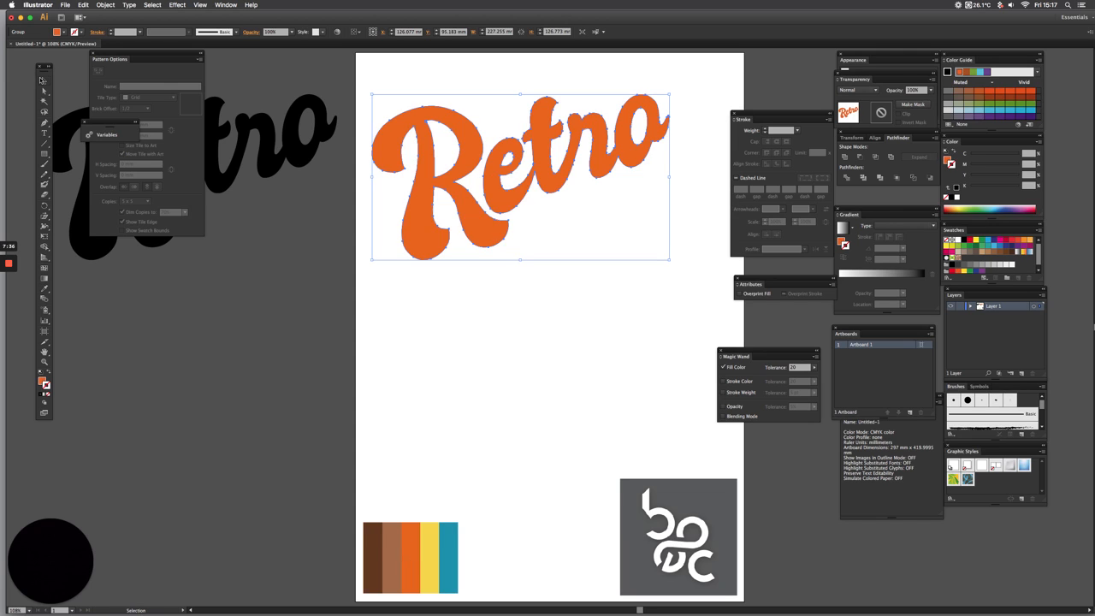
Fill the "Retro" copy with the palette's yellow, try it over the original with a left offset, and undo that move
{"action": "left_click", "coordinate": [268, 140]}
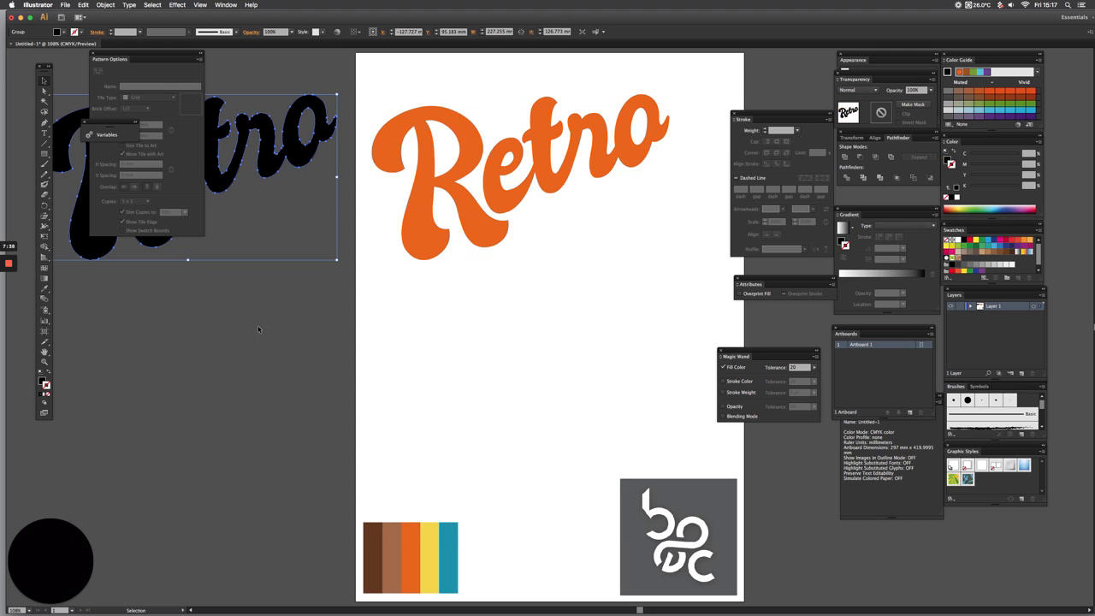
{"action": "left_click", "coordinate": [46, 290]}
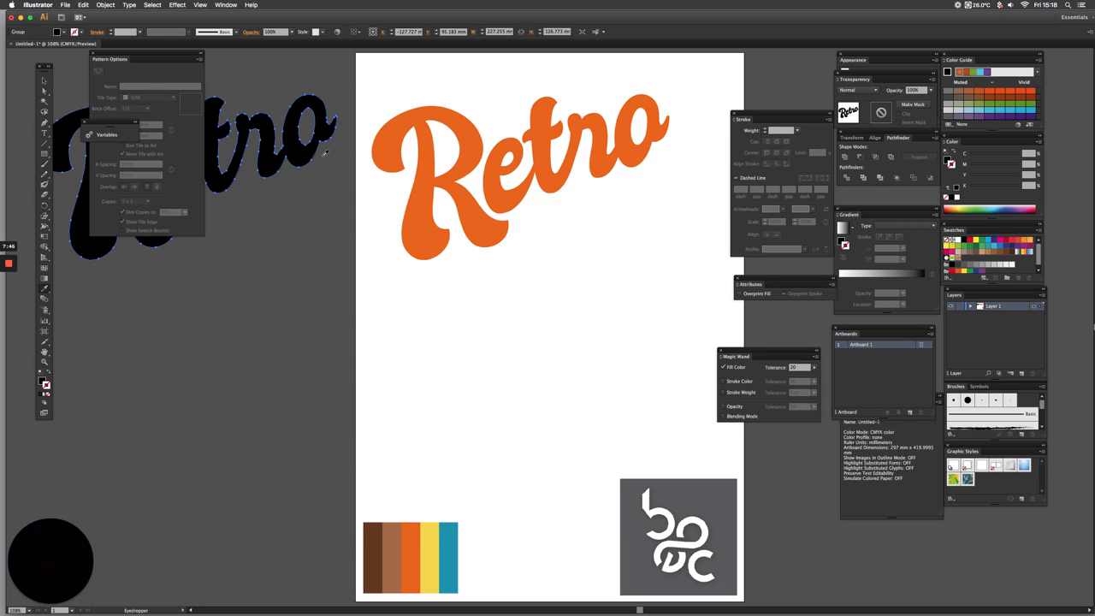
{"action": "left_click", "coordinate": [430, 549]}
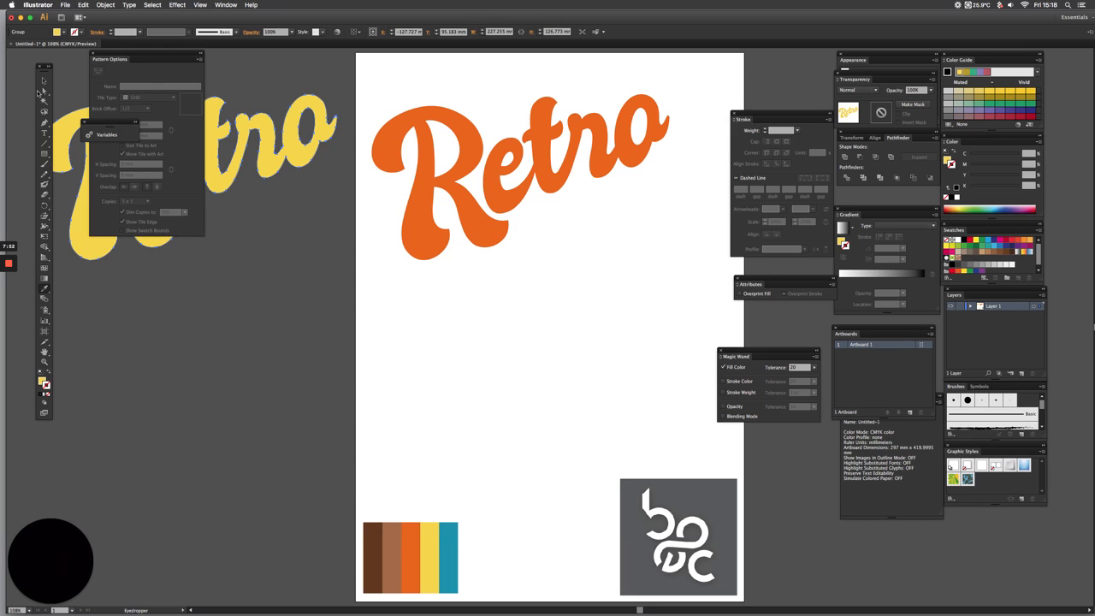
{"action": "left_click", "coordinate": [42, 80]}
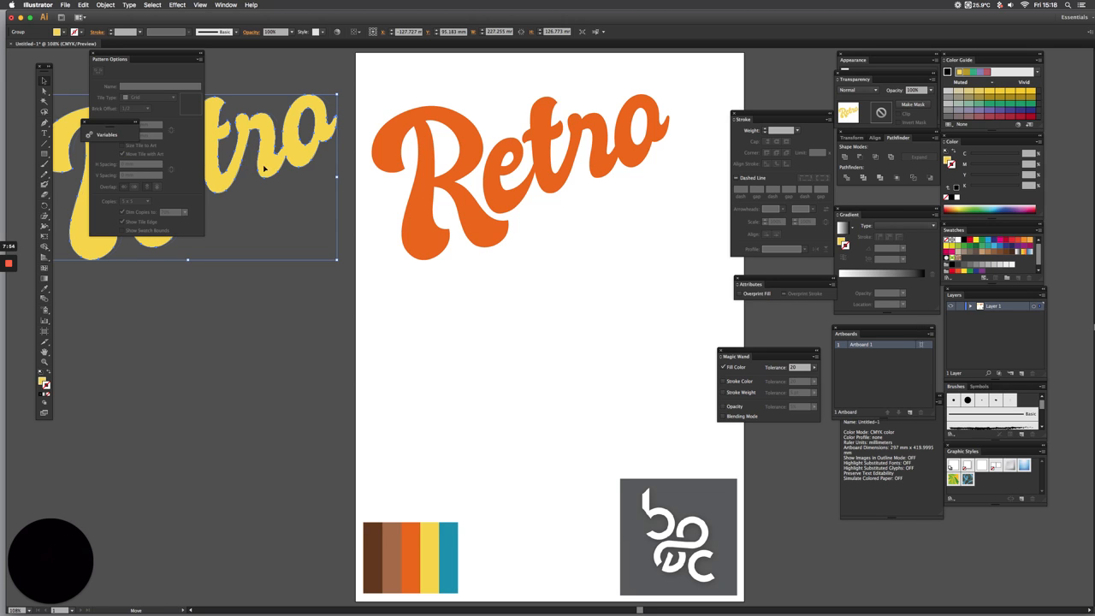
{"action": "left_click_drag", "start_coordinate": [243, 167], "coordinate": [544, 150]}
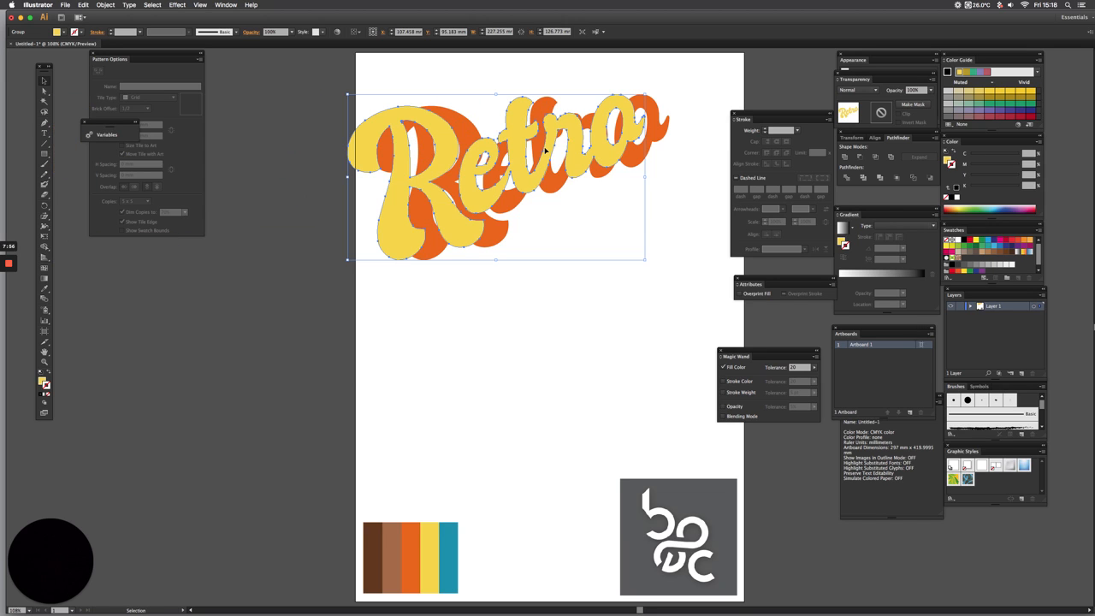
{"action": "key", "text": "super+z"}
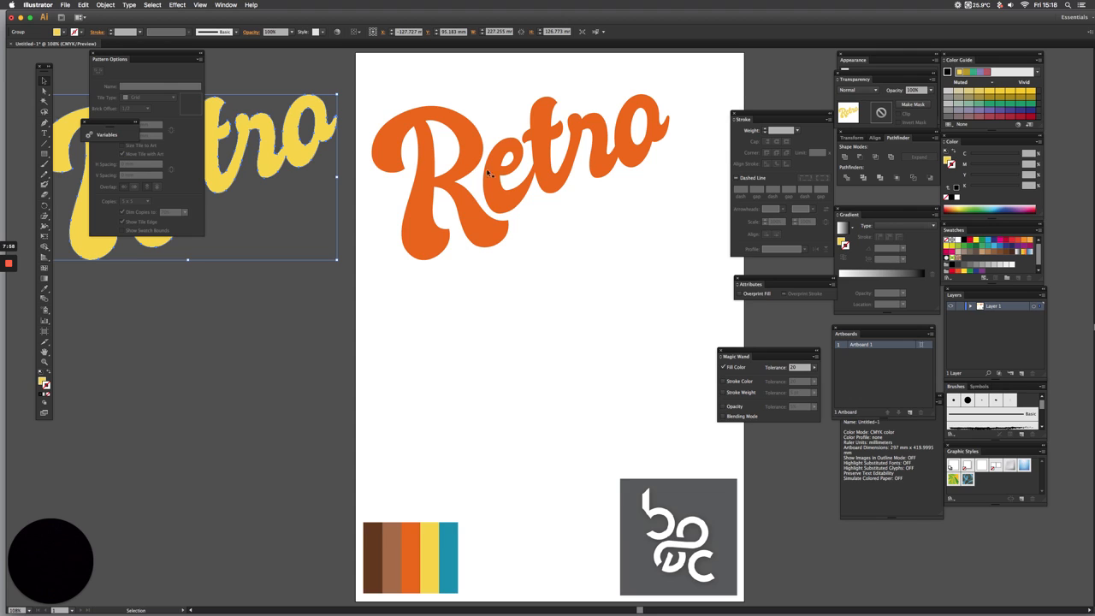
Fill the original "Retro" on the artboard with the teal blue sampled from the colour palette
{"action": "left_click", "coordinate": [472, 206]}
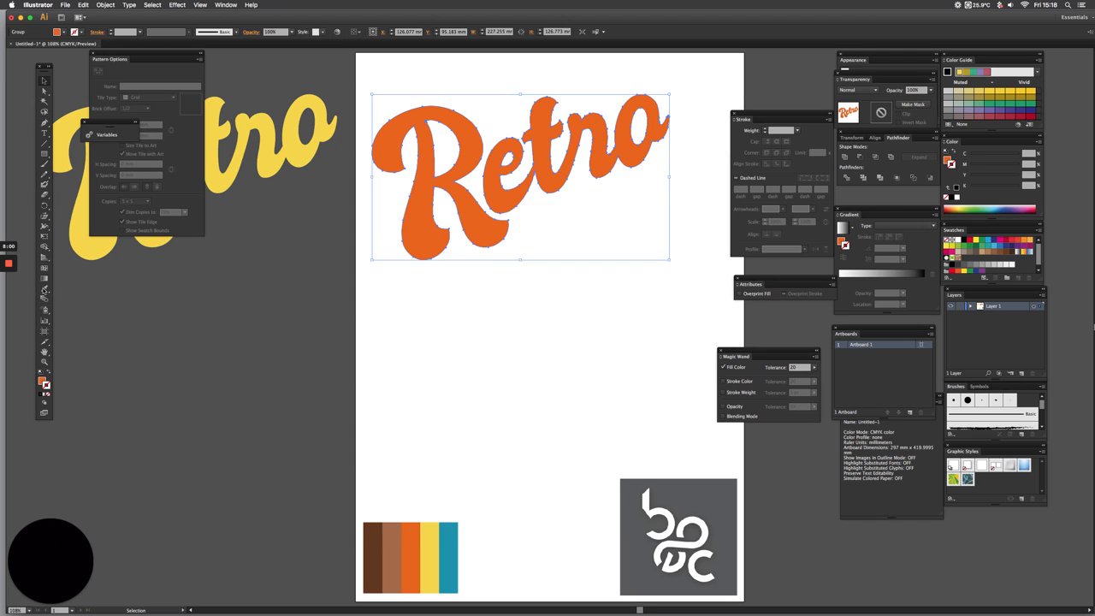
{"action": "left_click", "coordinate": [44, 289]}
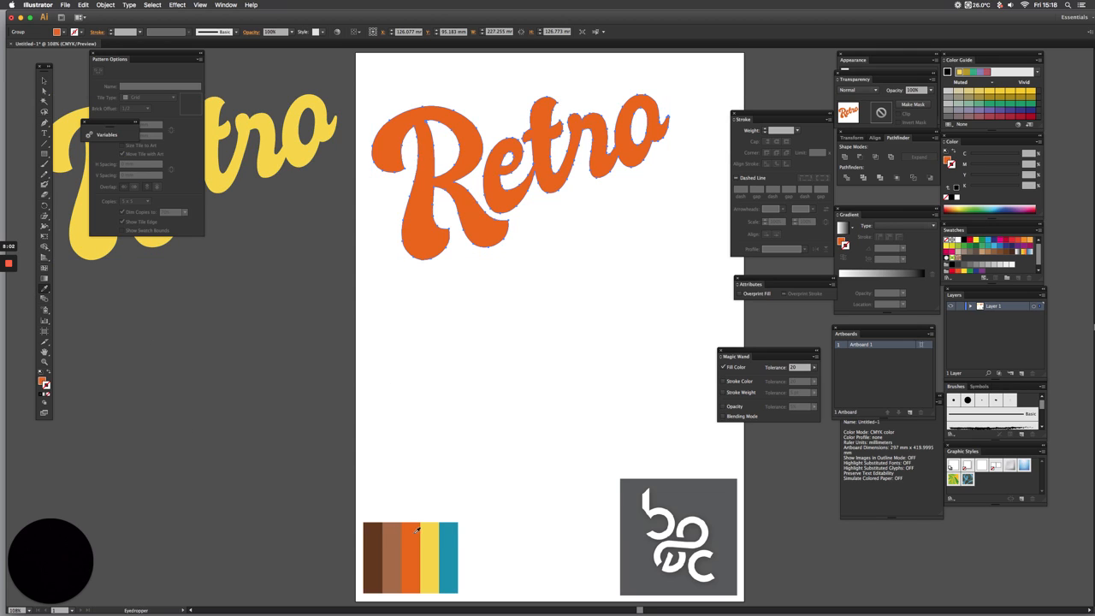
{"action": "left_click", "coordinate": [449, 535]}
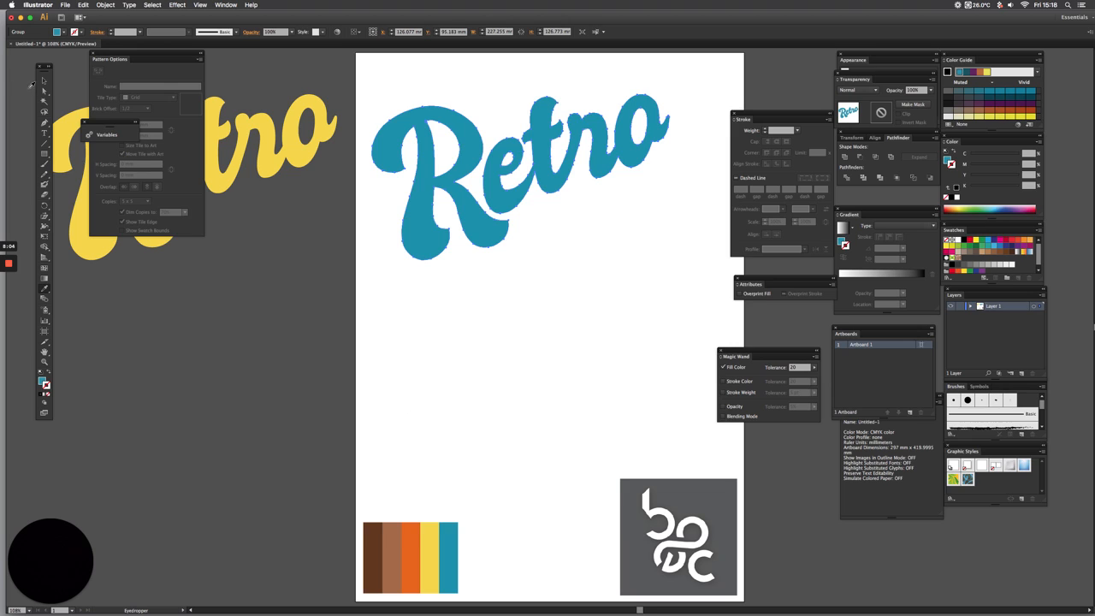
{"action": "left_click", "coordinate": [45, 80]}
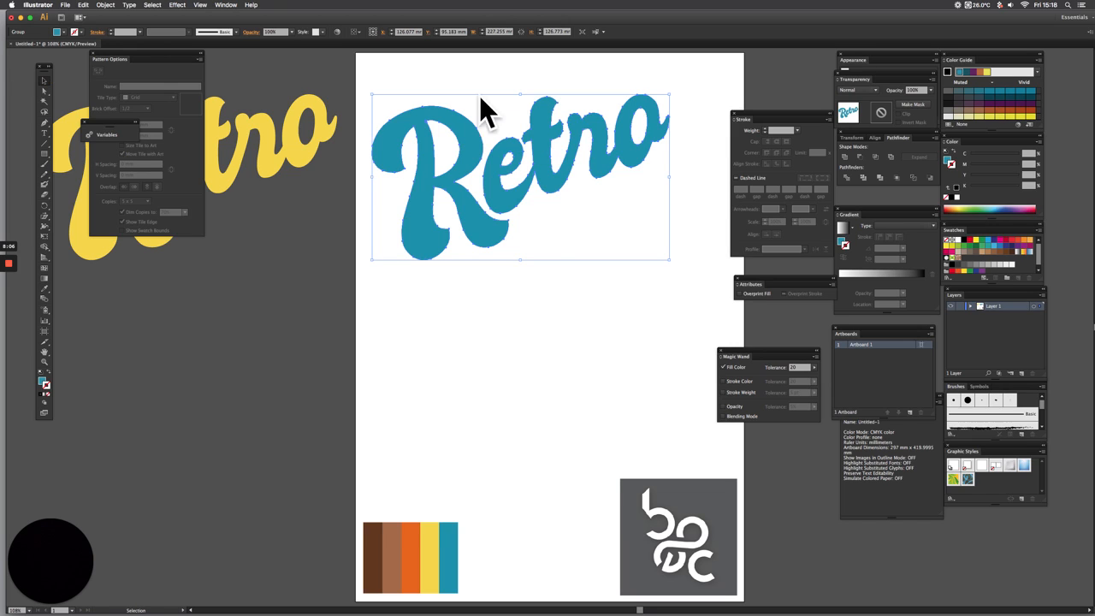
Save the teal fill of the original "Retro" as a swatch and apply it to the lettering's stroke
{"action": "left_click", "coordinate": [41, 383]}
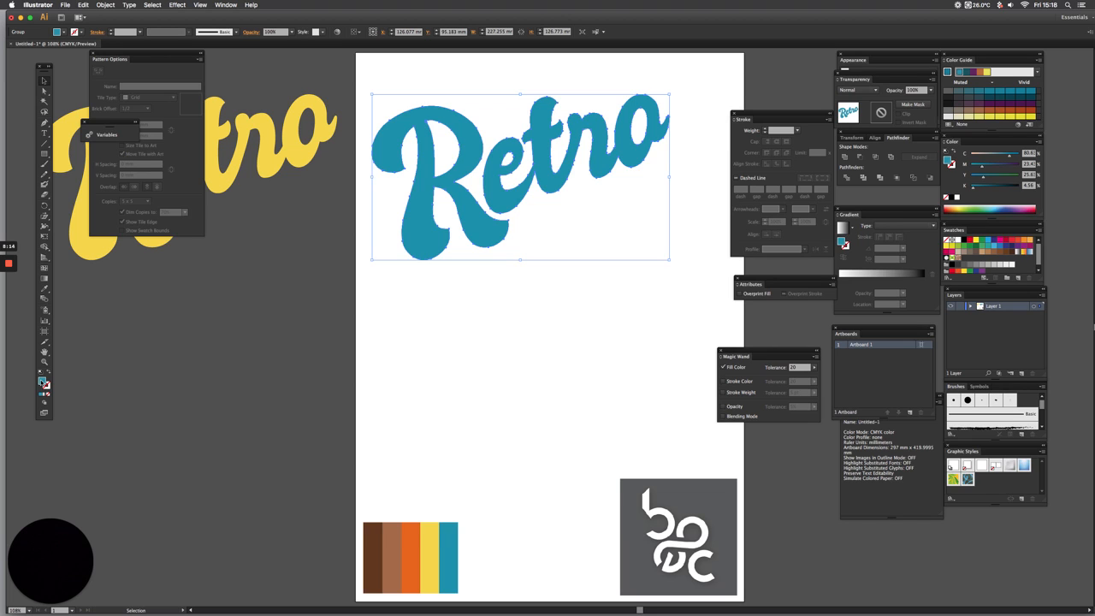
{"action": "left_click_drag", "start_coordinate": [43, 382], "coordinate": [972, 265]}
{"action": "left_click", "coordinate": [47, 387]}
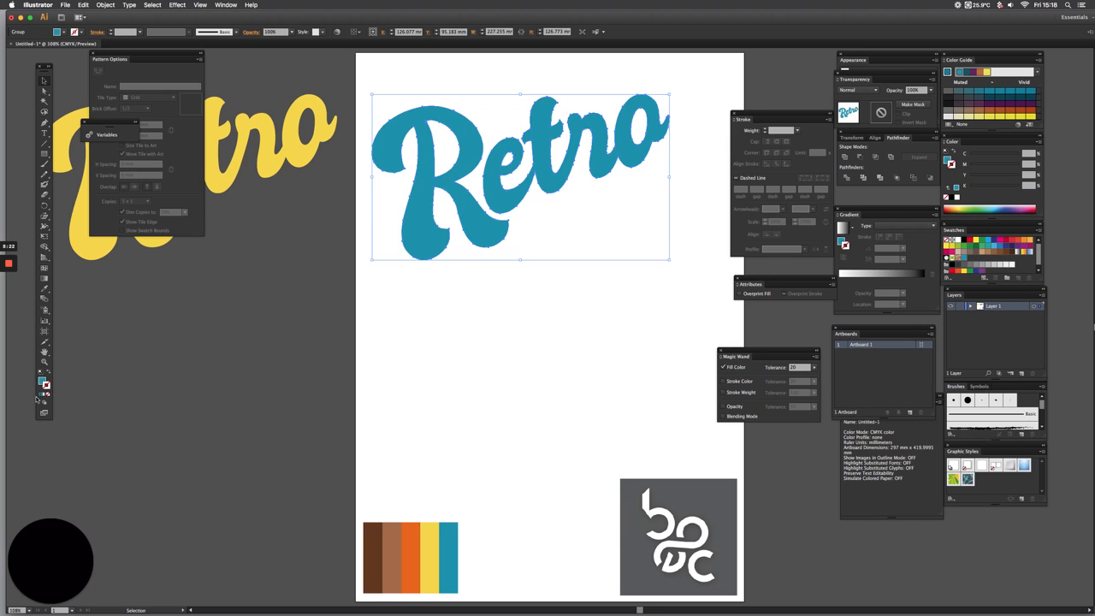
{"action": "left_click", "coordinate": [966, 260]}
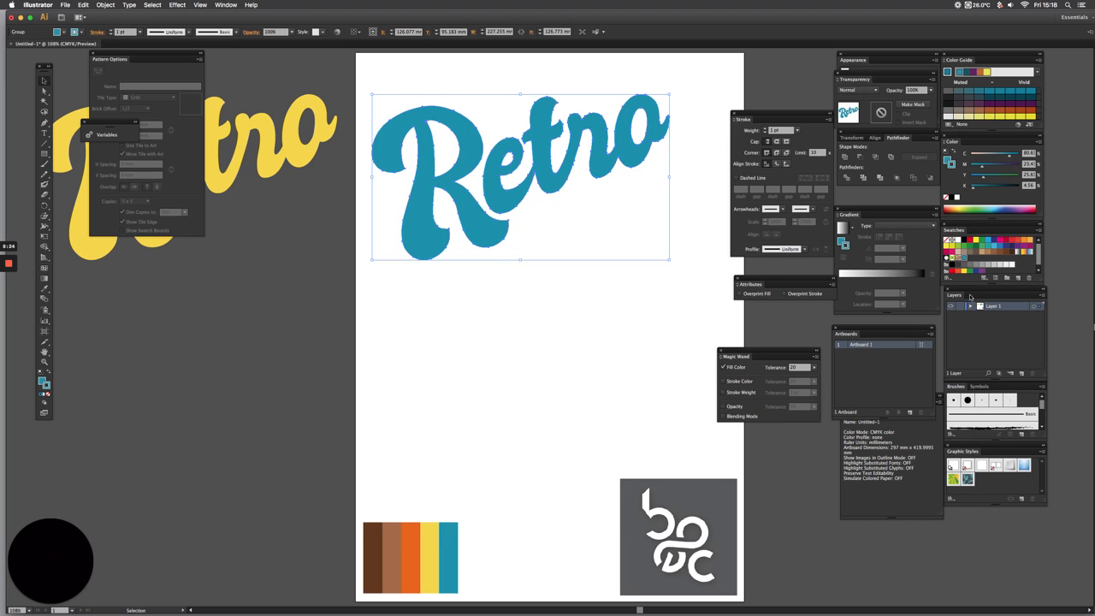
Set the teal stroke on the original "Retro" to 10 pt with round caps and round corners
{"action": "left_click", "coordinate": [775, 130]}
{"action": "type", "text": "10"}
{"action": "left_click", "coordinate": [776, 152]}
{"action": "left_click", "coordinate": [777, 153]}
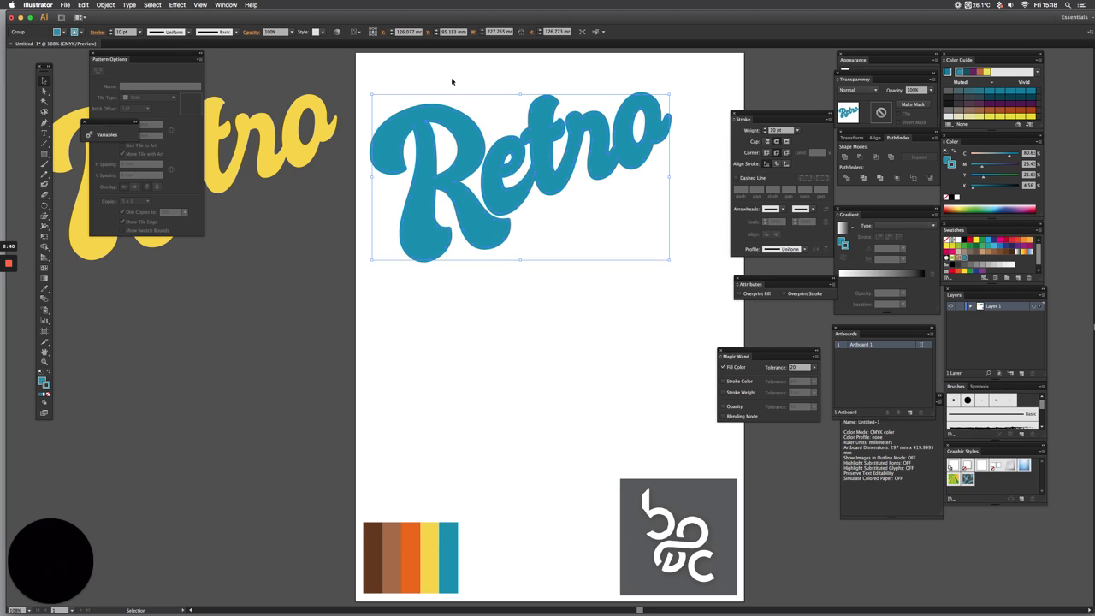
Convert the teal "Retro" stroke into filled shapes with Outline Stroke
{"action": "left_click", "coordinate": [107, 5]}
{"action": "mouse_move", "coordinate": [136, 170]}
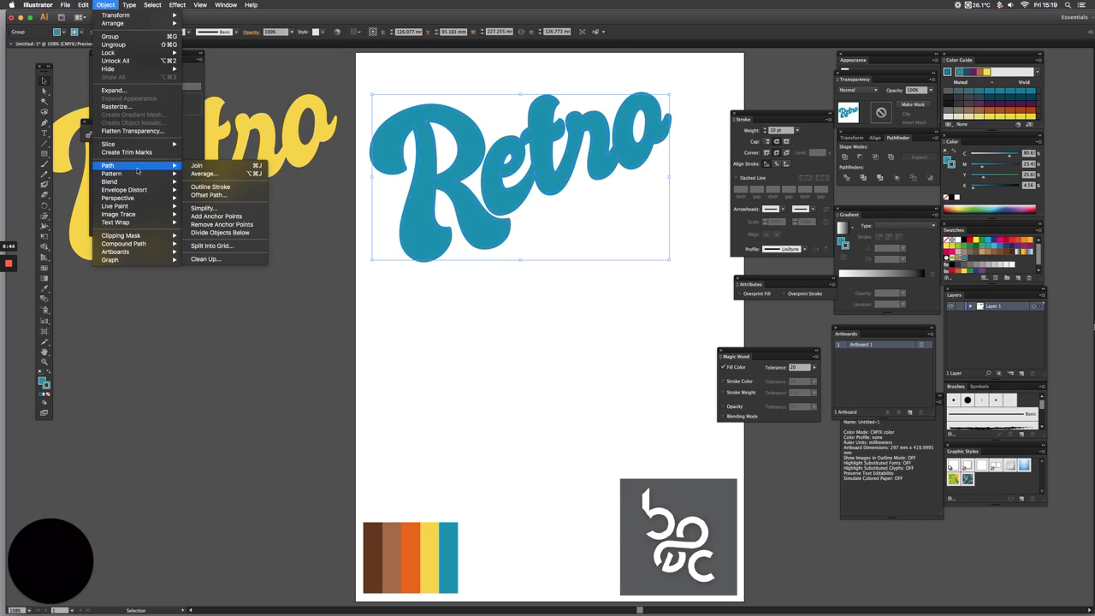
{"action": "left_click", "coordinate": [211, 186]}
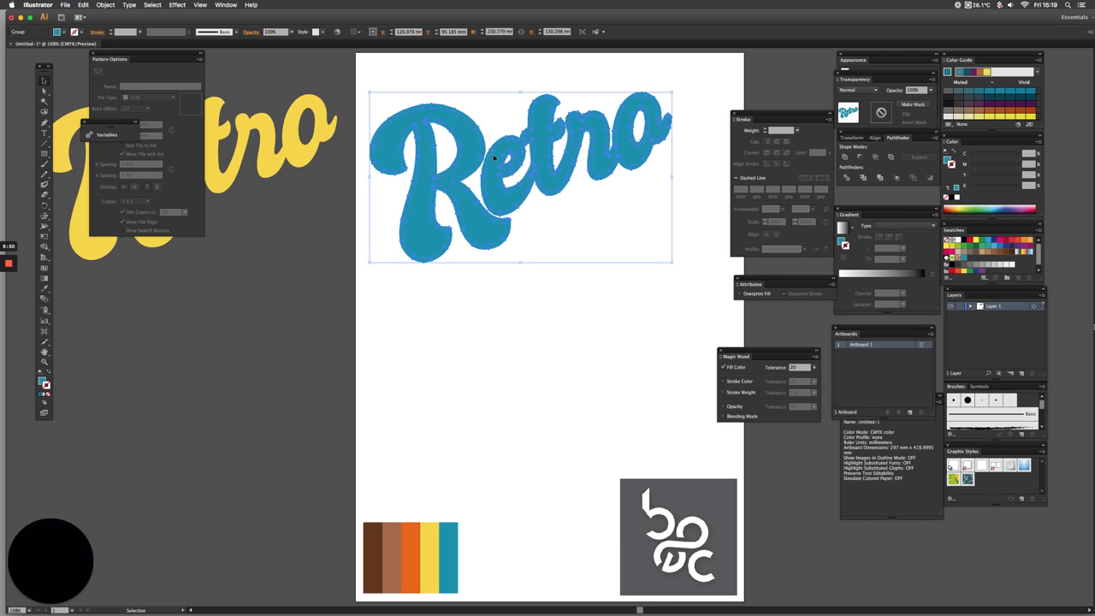
Check the teal "Retro" paths in Outline mode, unite its fill and outlined stroke into one shape, and return to Preview
{"action": "key", "text": "a"}
{"action": "key", "text": "ctrl+y"}
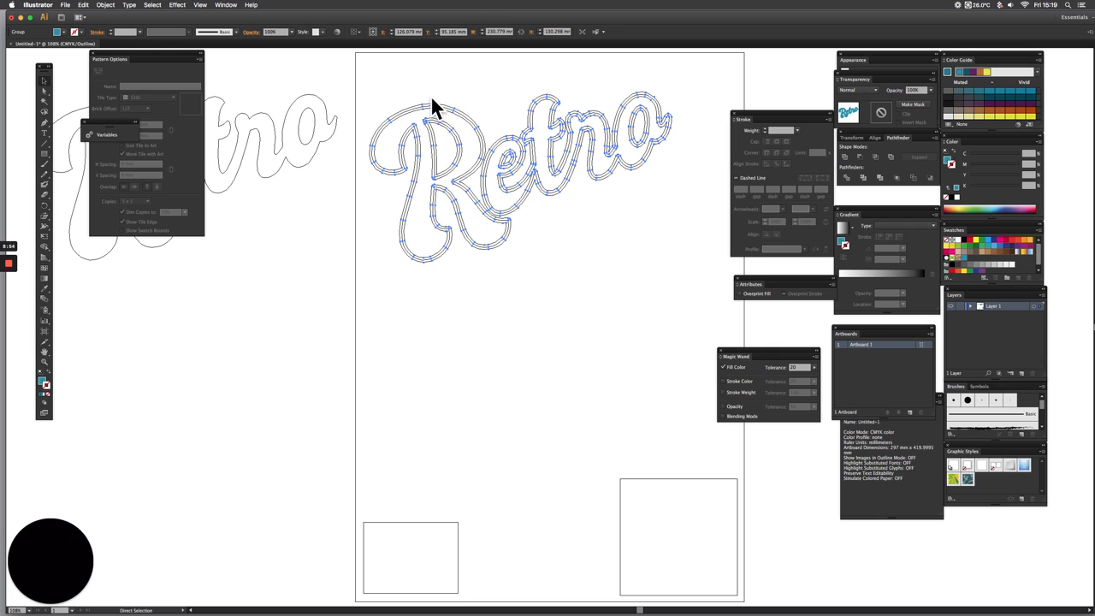
{"action": "key", "text": "ctrl+y"}
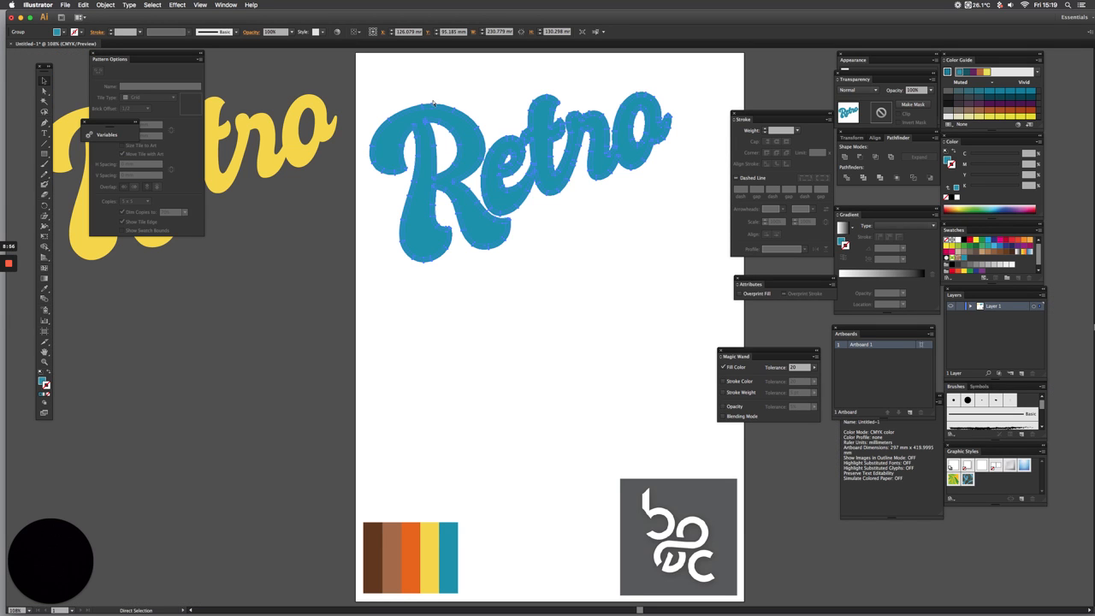
{"action": "key", "text": "ctrl+y"}
{"action": "key", "text": "v"}
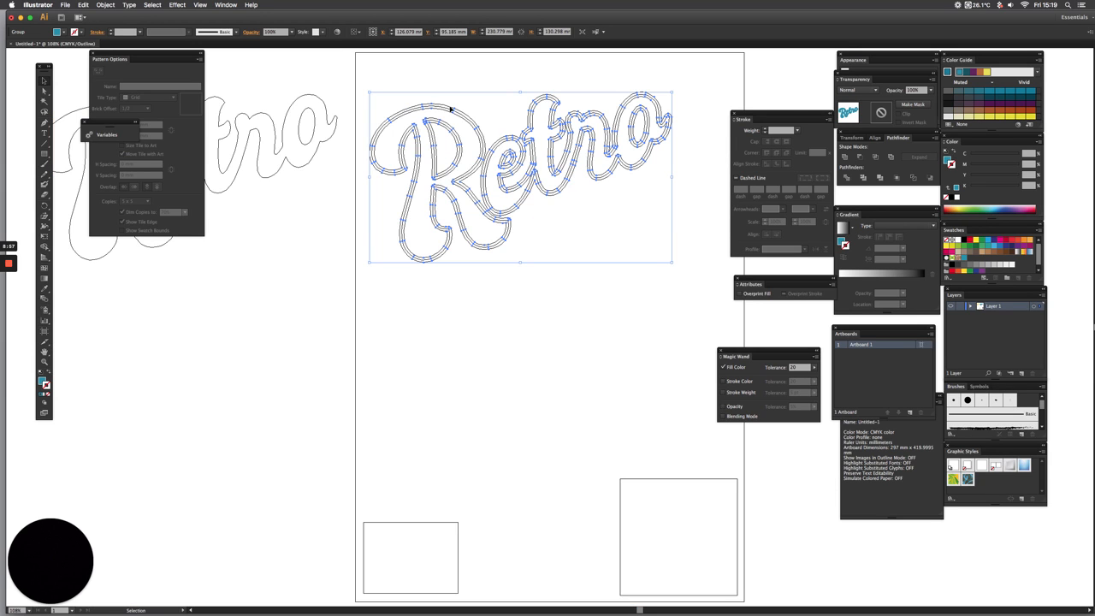
{"action": "left_click", "coordinate": [844, 157]}
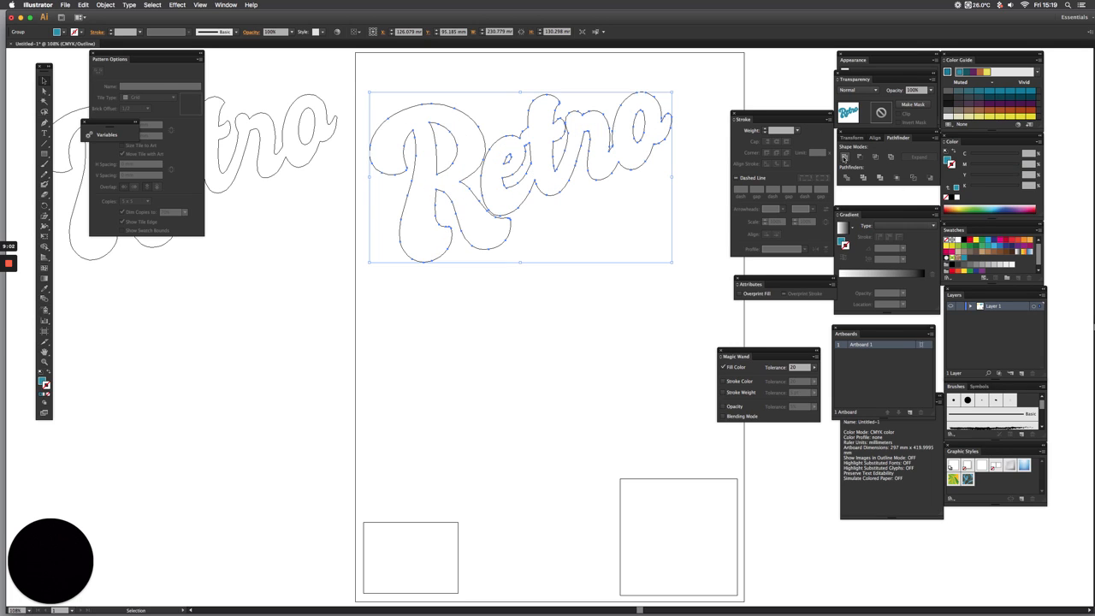
{"action": "key", "text": "ctrl+y"}
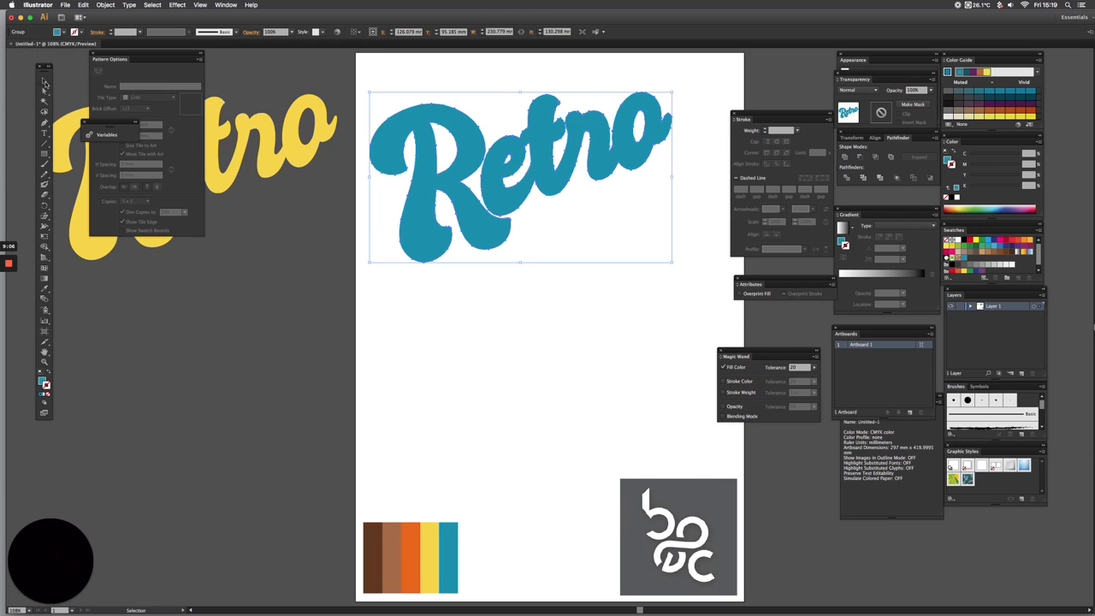
Place the yellow "Retro" on top of the thickened teal one and shift it slightly left to even the border around the R
{"action": "left_click_drag", "start_coordinate": [238, 152], "coordinate": [546, 145]}
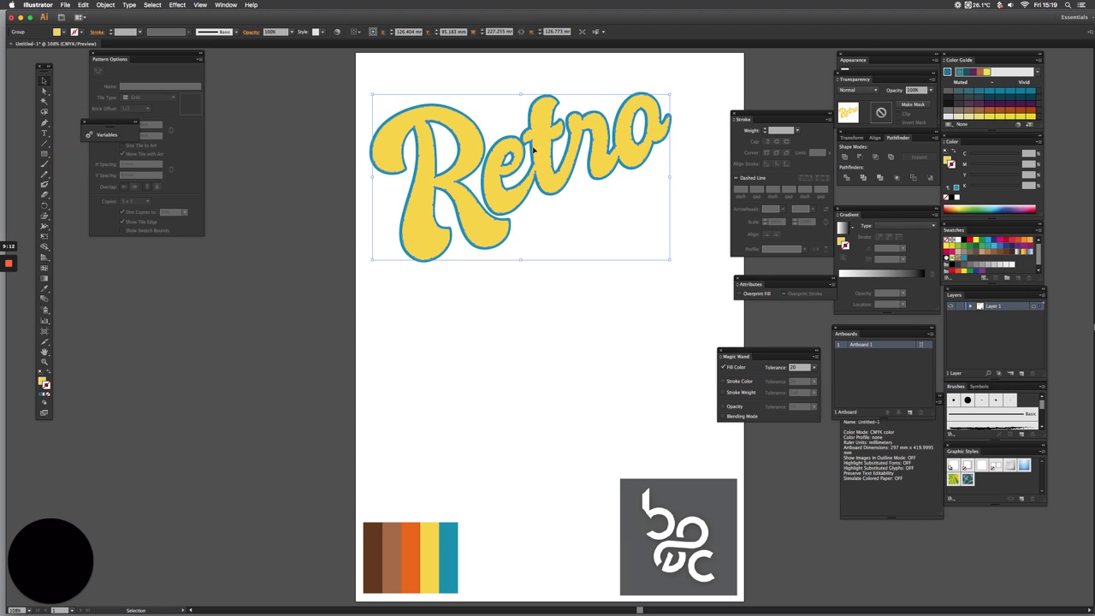
{"action": "left_click", "coordinate": [297, 129]}
{"action": "key", "text": "super+space"}
{"action": "left_click_drag", "start_coordinate": [340, 93], "coordinate": [483, 201]}
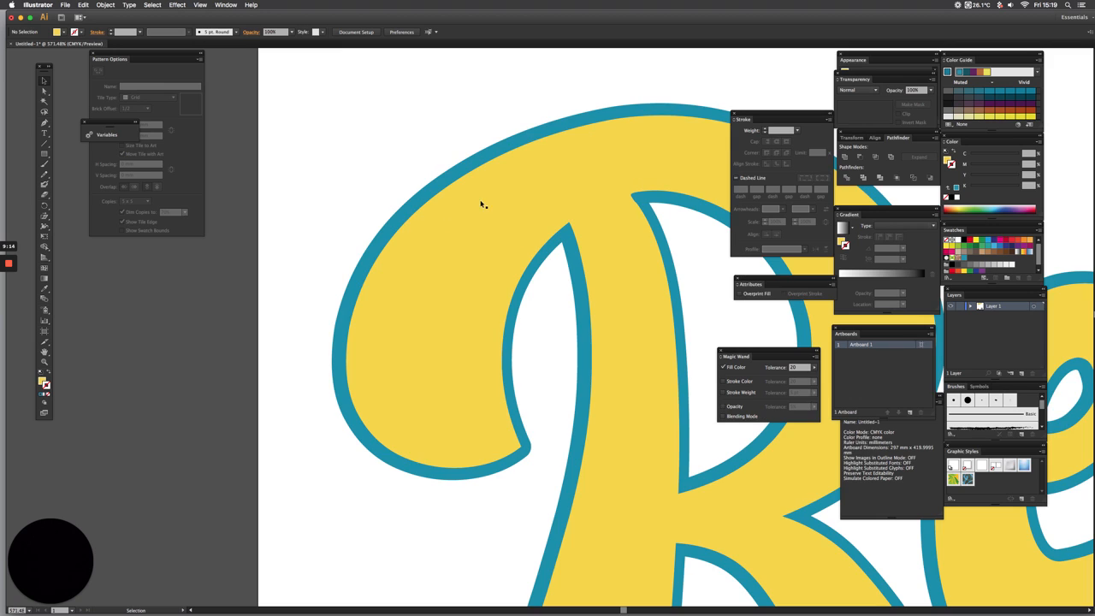
{"action": "left_click", "coordinate": [443, 271]}
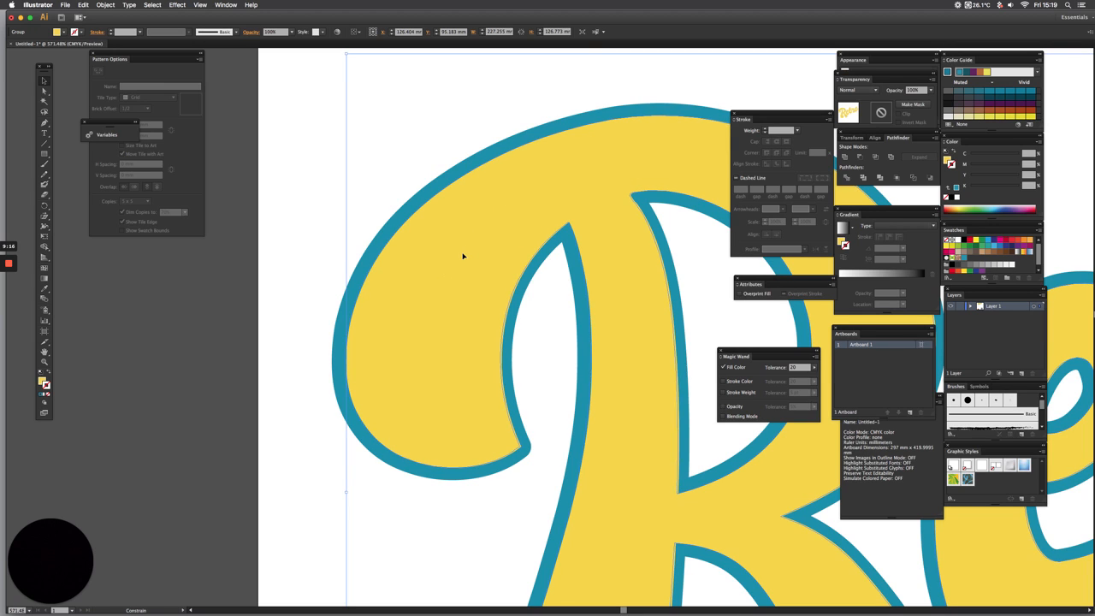
{"action": "left_click_drag", "start_coordinate": [461, 254], "coordinate": [460, 253]}
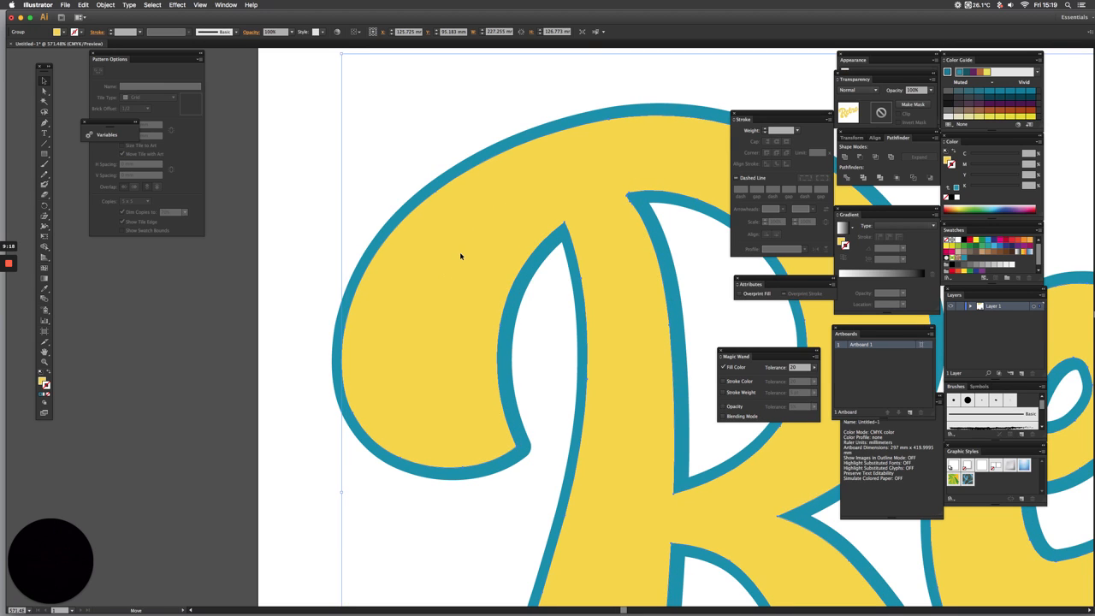
Fine-tune the yellow "Retro" horizontally in Outline mode to centre it inside the teal shape, and return to the full-artboard preview
{"action": "key", "text": "super+y"}
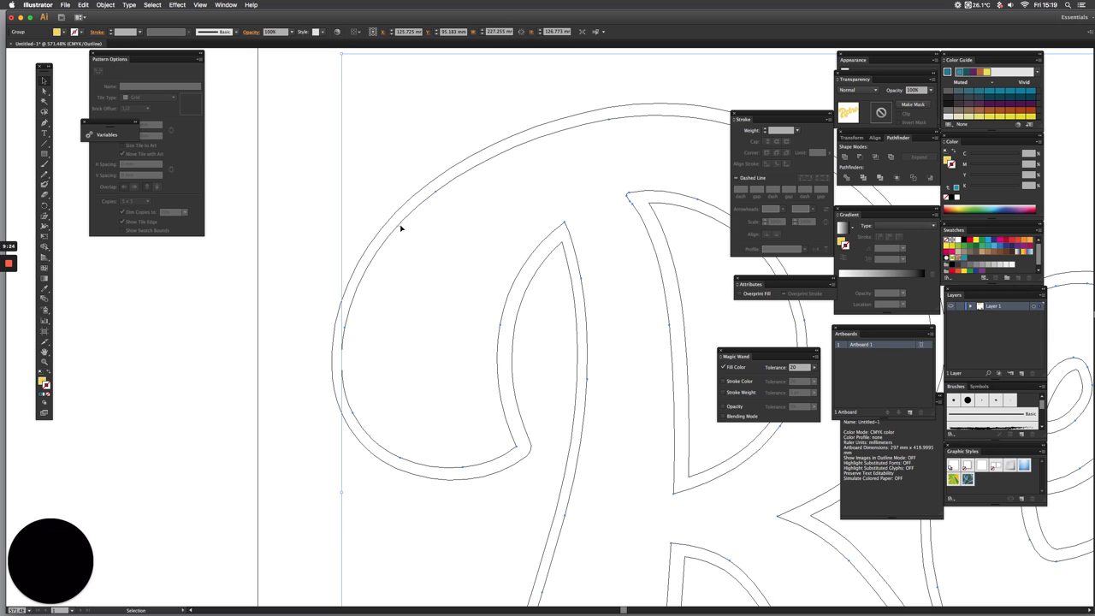
{"action": "left_click", "coordinate": [382, 226]}
{"action": "left_click", "coordinate": [392, 234]}
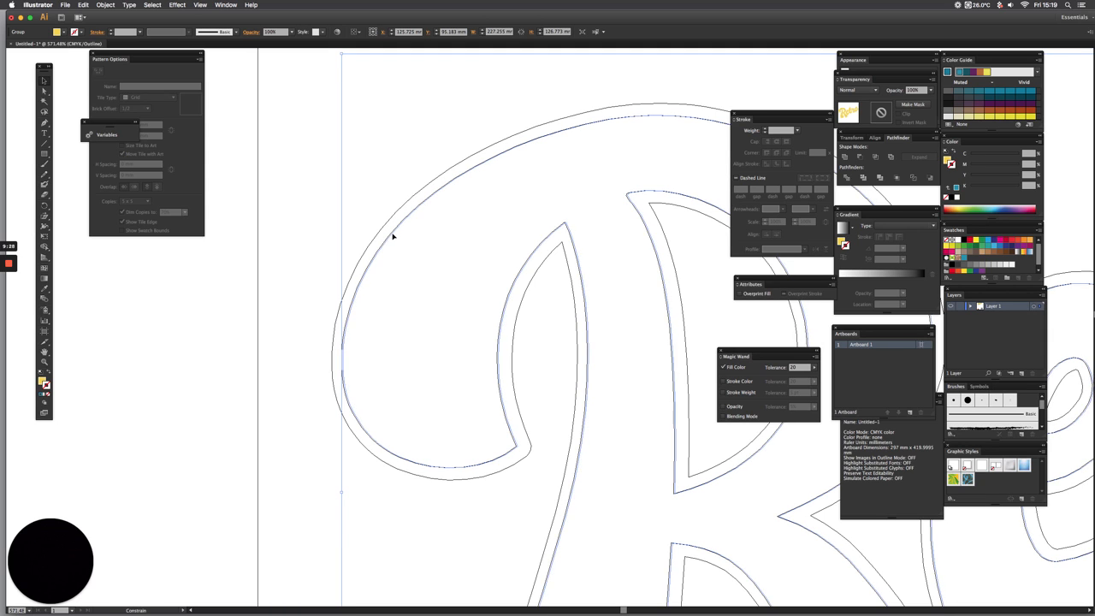
{"action": "left_click", "coordinate": [324, 233]}
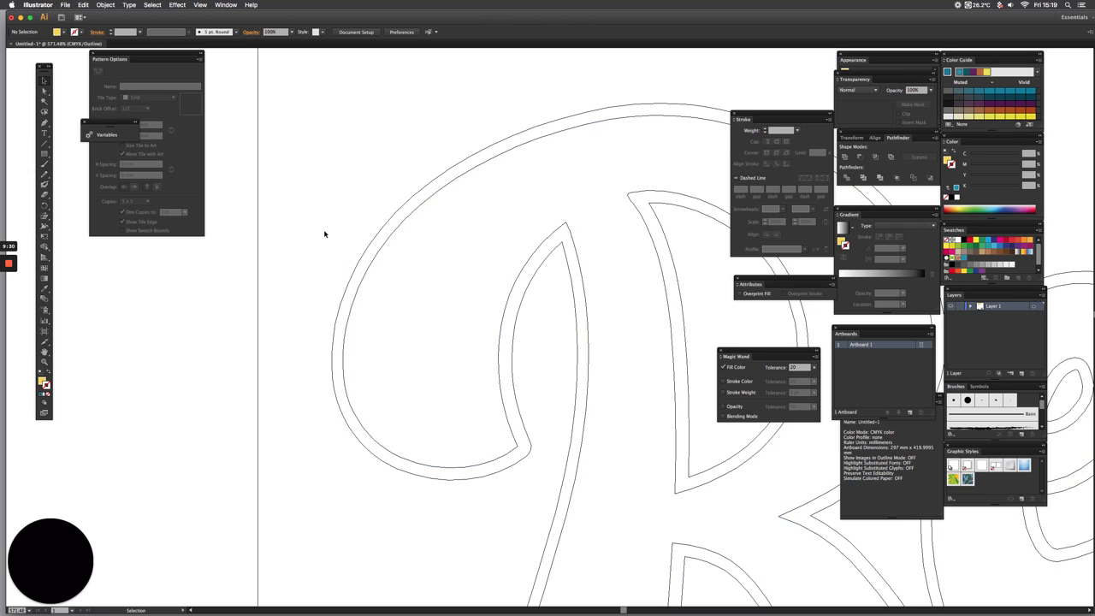
{"action": "key", "text": "super+0"}
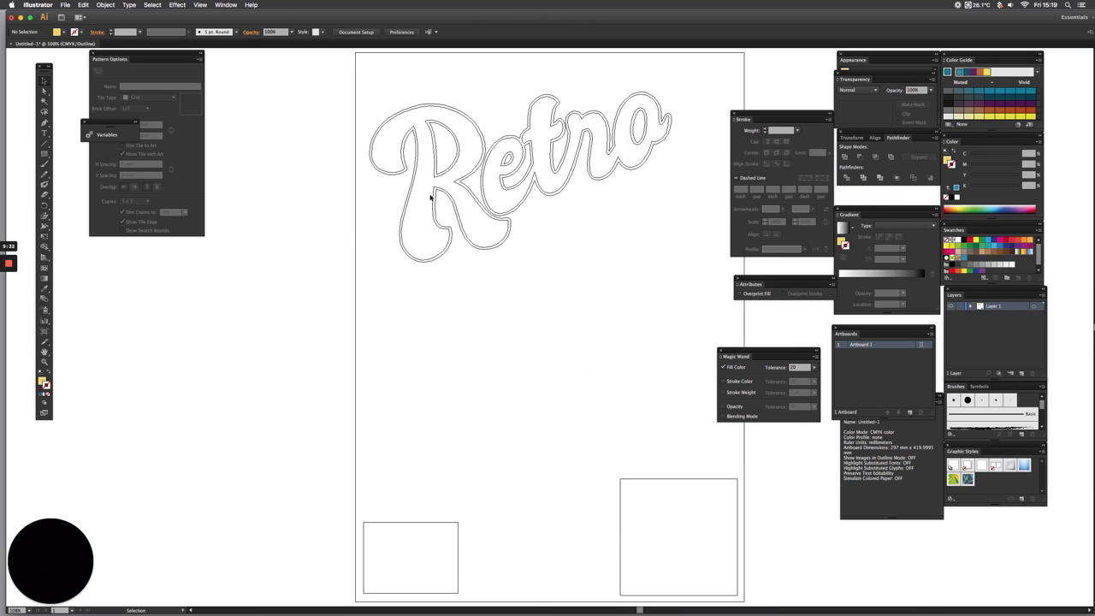
{"action": "key", "text": "super+y"}
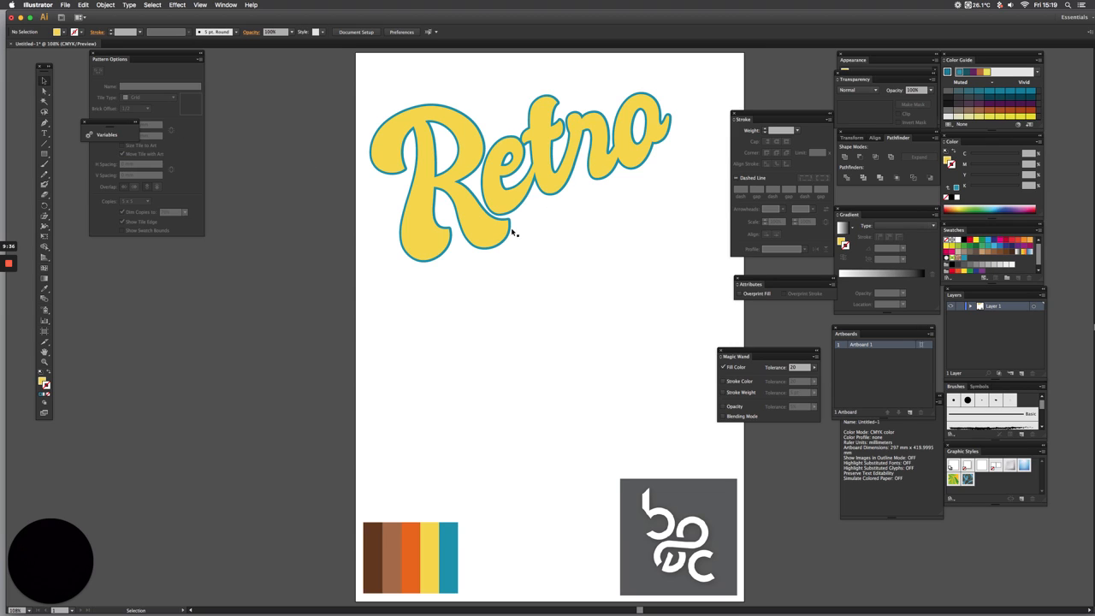
Fill the thickened teal "Retro" behind the yellow one with the dark brown sampled from the colour palette
{"action": "left_click", "coordinate": [510, 216]}
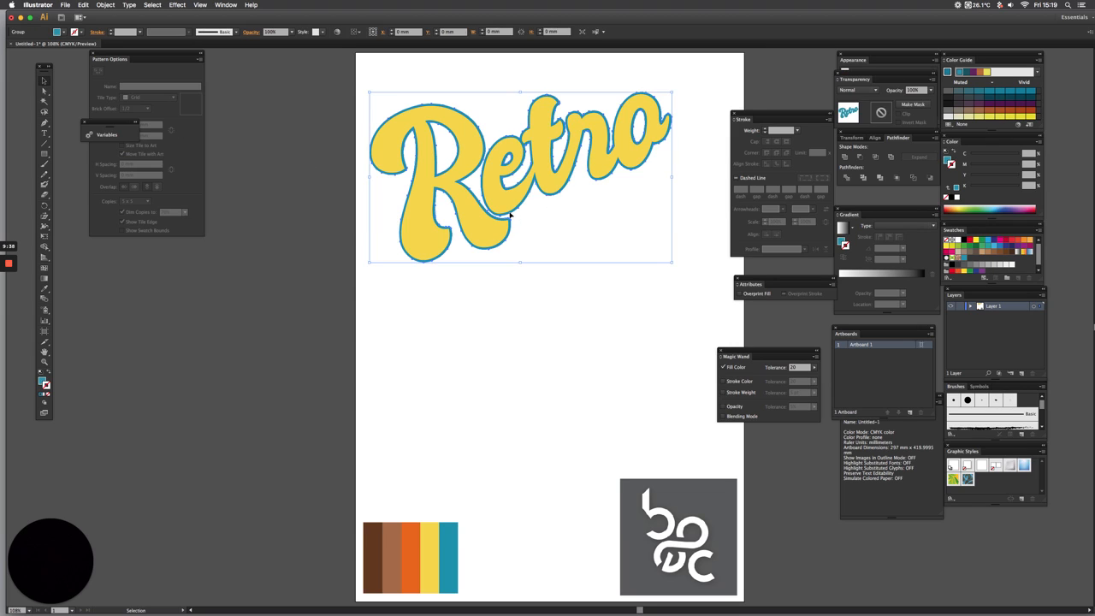
{"action": "left_click", "coordinate": [47, 288]}
{"action": "left_click", "coordinate": [373, 551]}
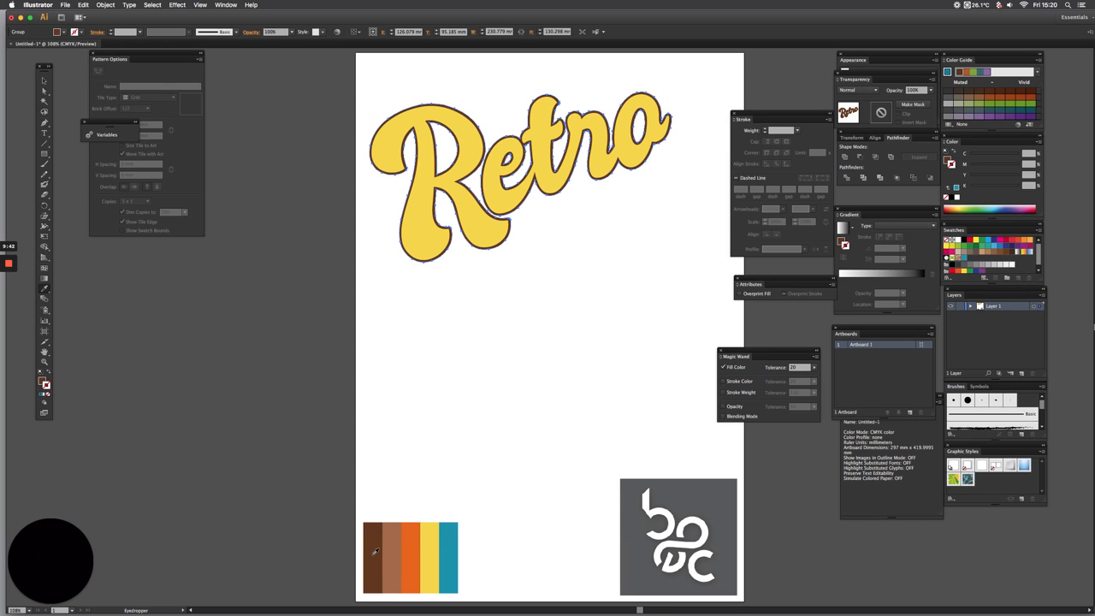
{"action": "left_click", "coordinate": [44, 80]}
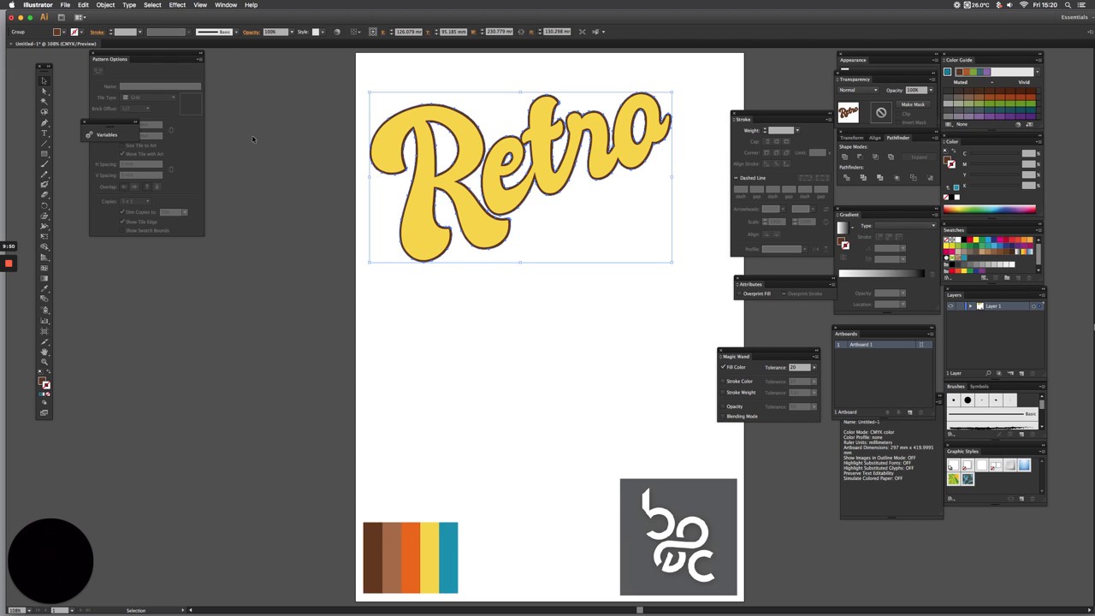
{"action": "left_click", "coordinate": [328, 154]}
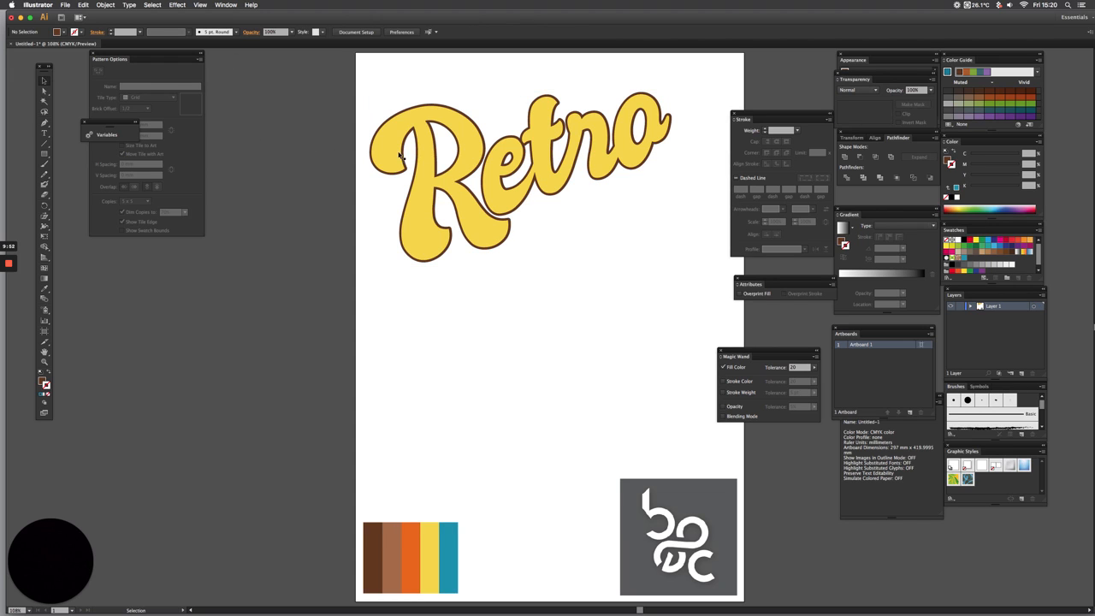
{"action": "left_click", "coordinate": [446, 113]}
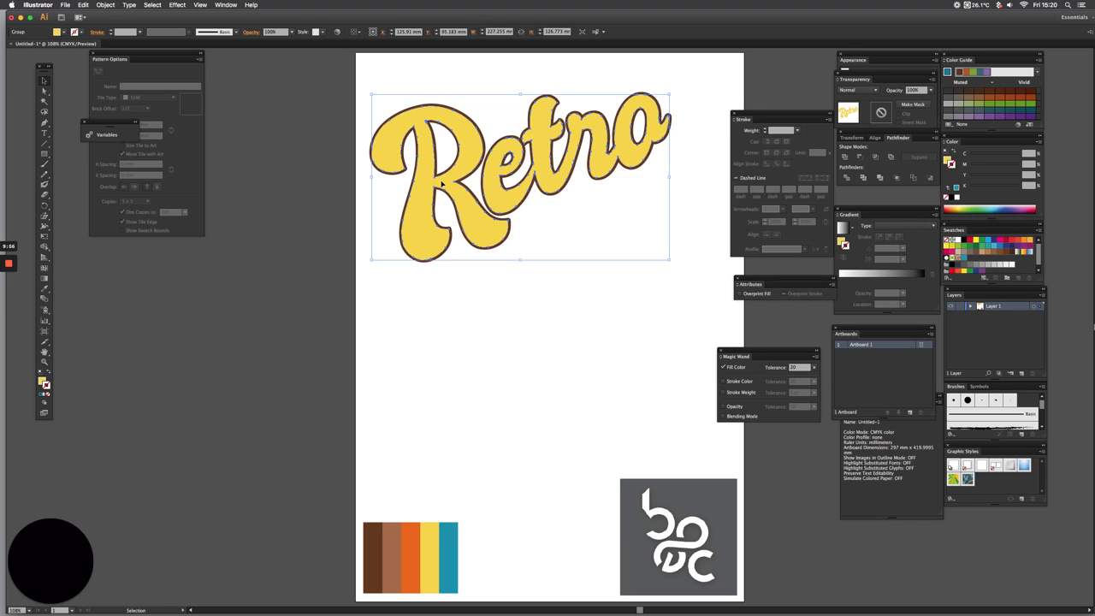
{"action": "key", "text": "a"}
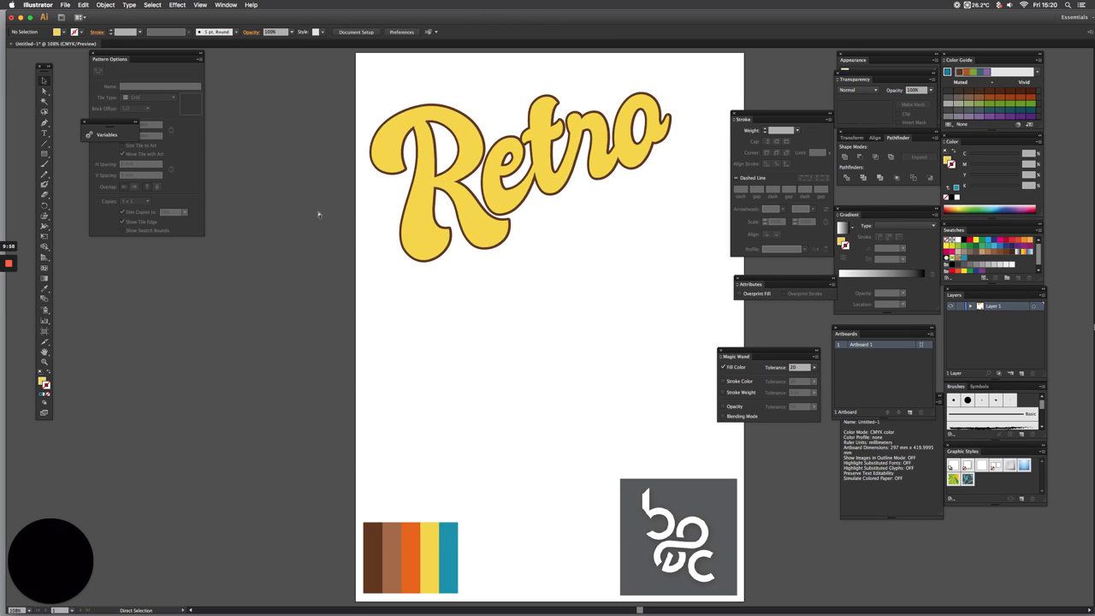
{"action": "key", "text": "v"}
{"action": "left_click", "coordinate": [423, 149]}
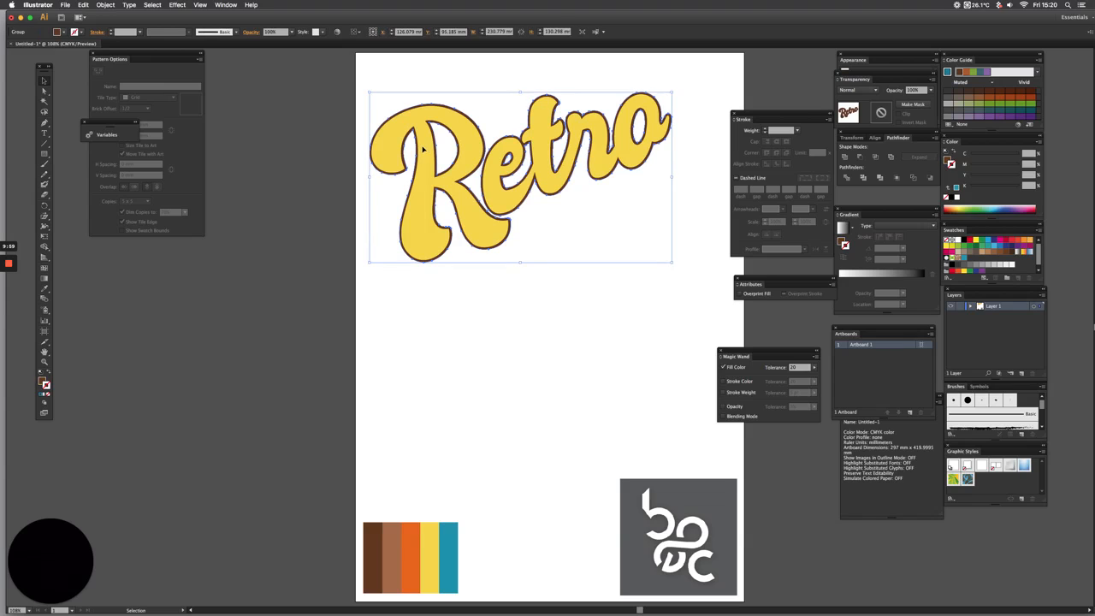
{"action": "left_click", "coordinate": [365, 139]}
{"action": "left_click", "coordinate": [419, 147]}
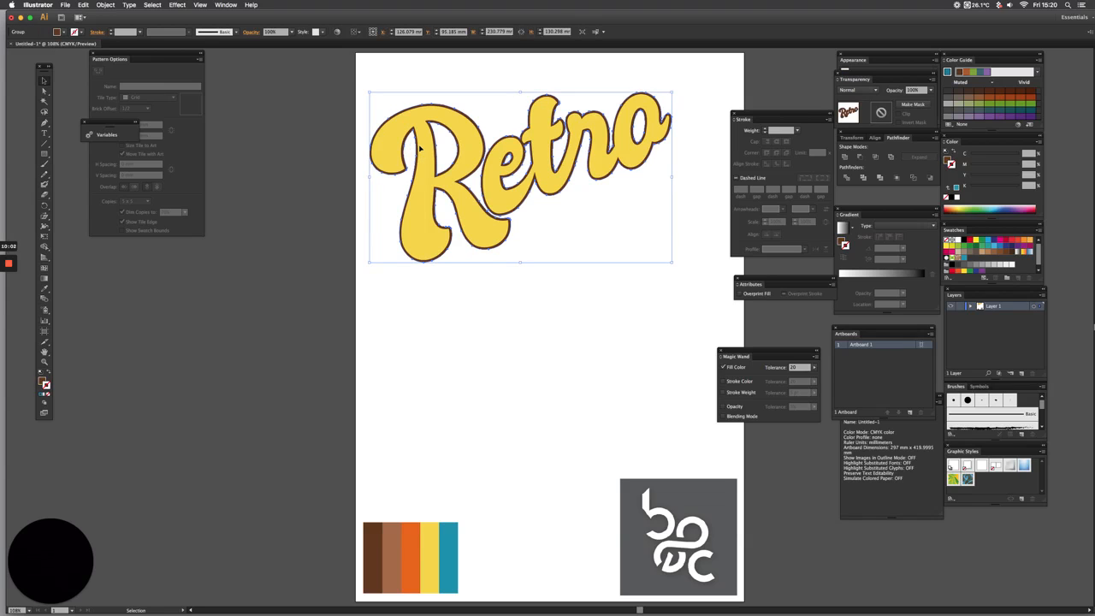
{"action": "left_click", "coordinate": [341, 152]}
Start a Transform effect on the brown "Retro" with a horizontal and vertical move of 0.4 mm each
{"action": "left_click", "coordinate": [388, 152]}
{"action": "left_click", "coordinate": [176, 5]}
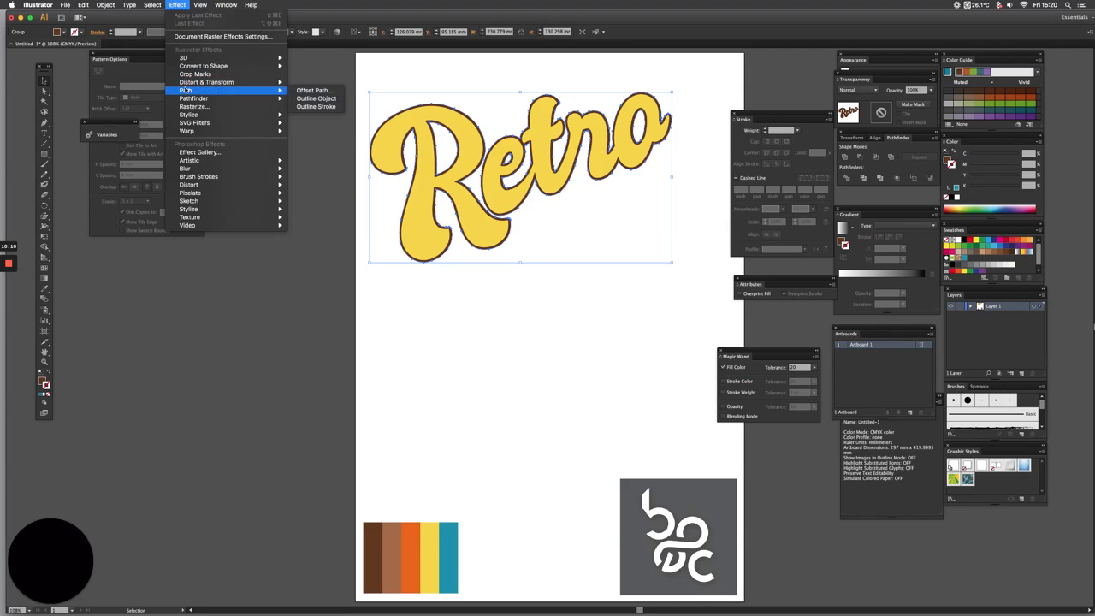
{"action": "mouse_move", "coordinate": [196, 115]}
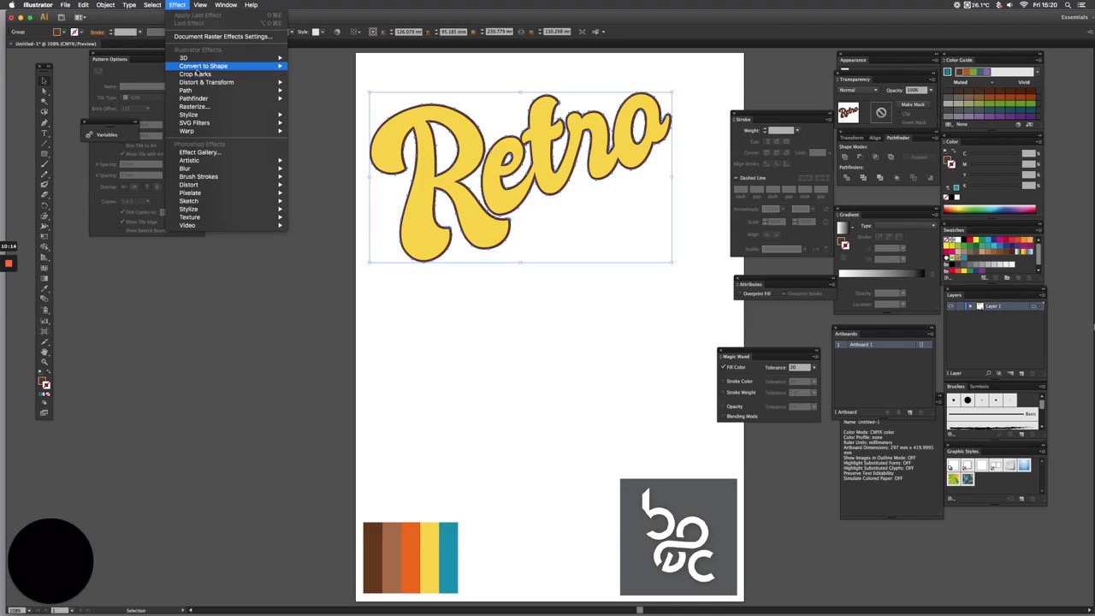
{"action": "mouse_move", "coordinate": [197, 83]}
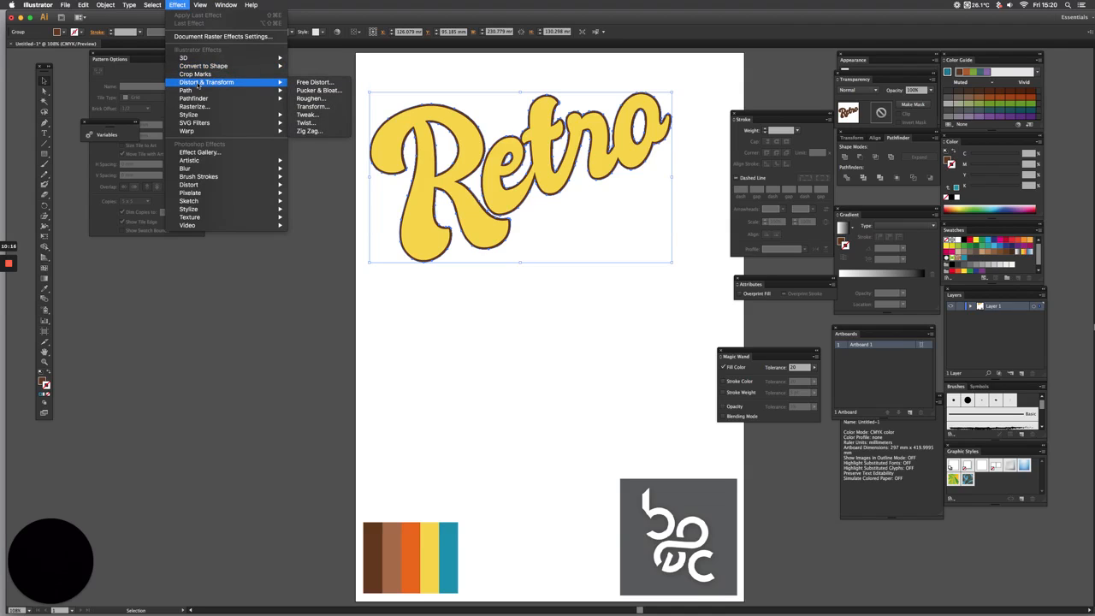
{"action": "left_click", "coordinate": [313, 106]}
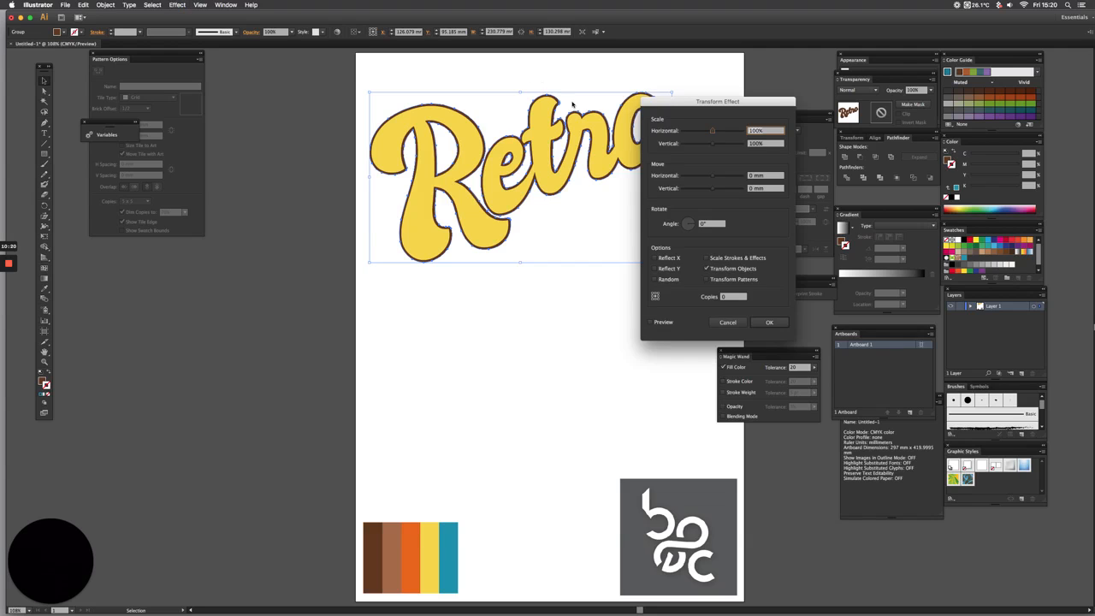
{"action": "left_click_drag", "start_coordinate": [670, 106], "coordinate": [566, 227]}
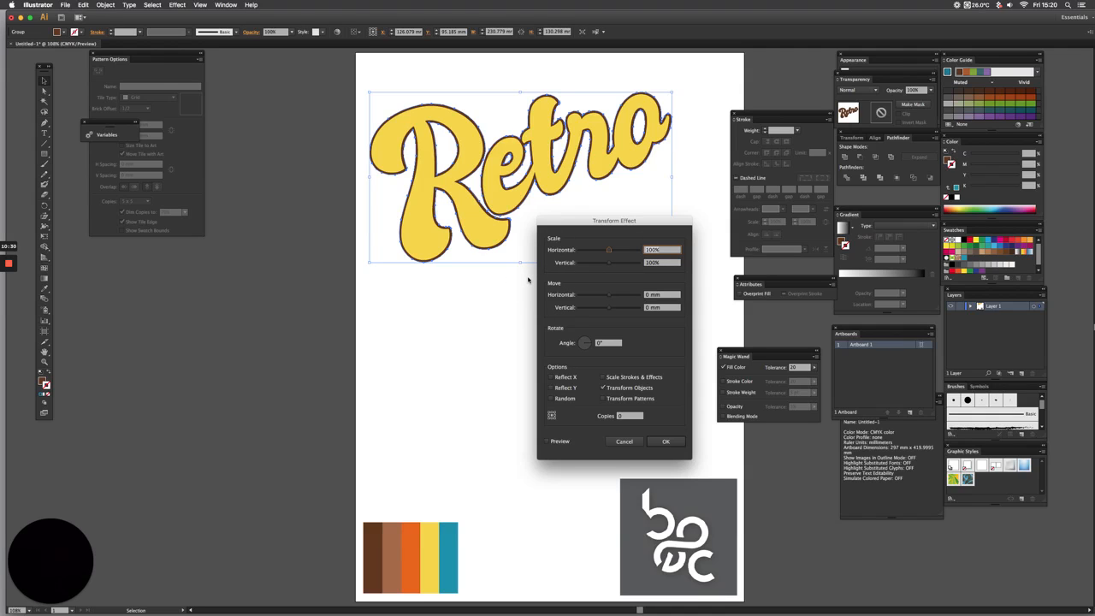
{"action": "left_click", "coordinate": [650, 295]}
{"action": "type", "text": "0.4"}
{"action": "key", "text": "Tab"}
{"action": "type", "text": "0"}
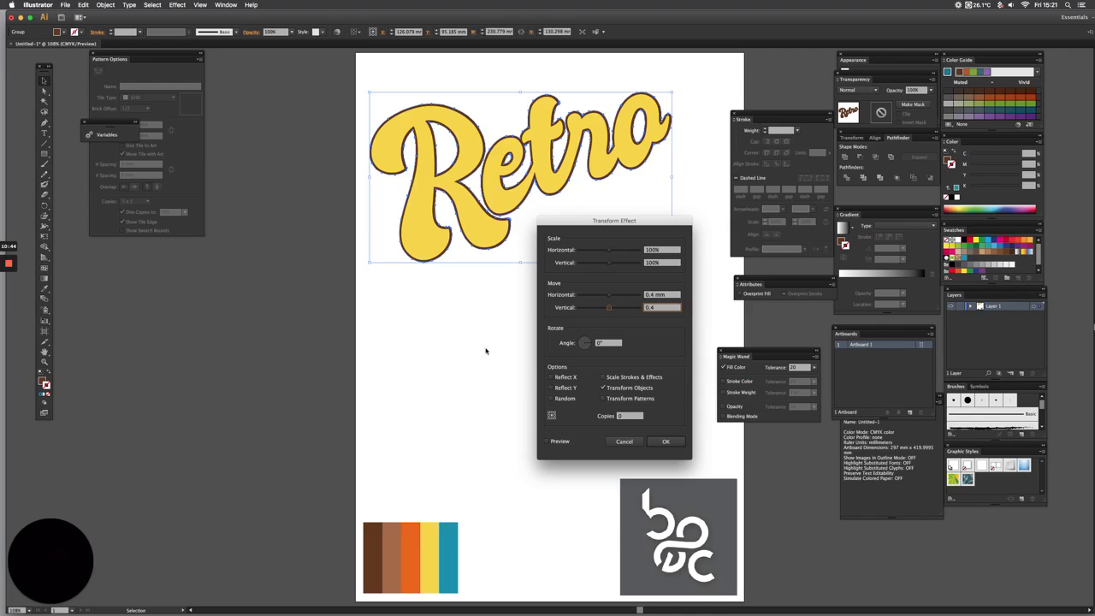
Set the Transform effect to 20 copies, preview the extruded brown shadow, and apply it
{"action": "left_click", "coordinate": [632, 416]}
{"action": "left_click", "coordinate": [548, 441]}
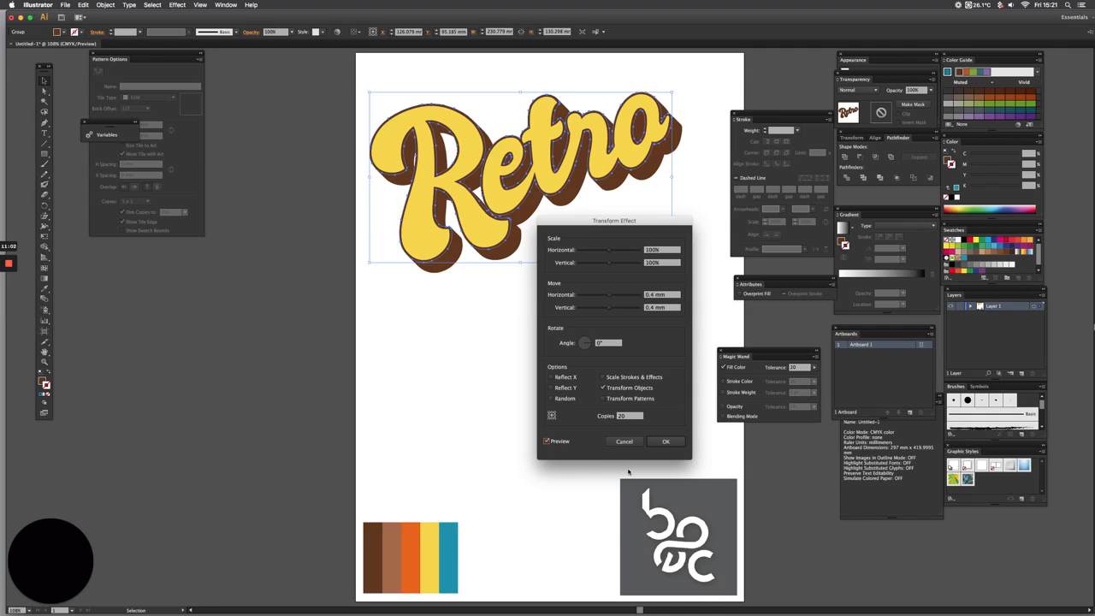
{"action": "left_click", "coordinate": [671, 443]}
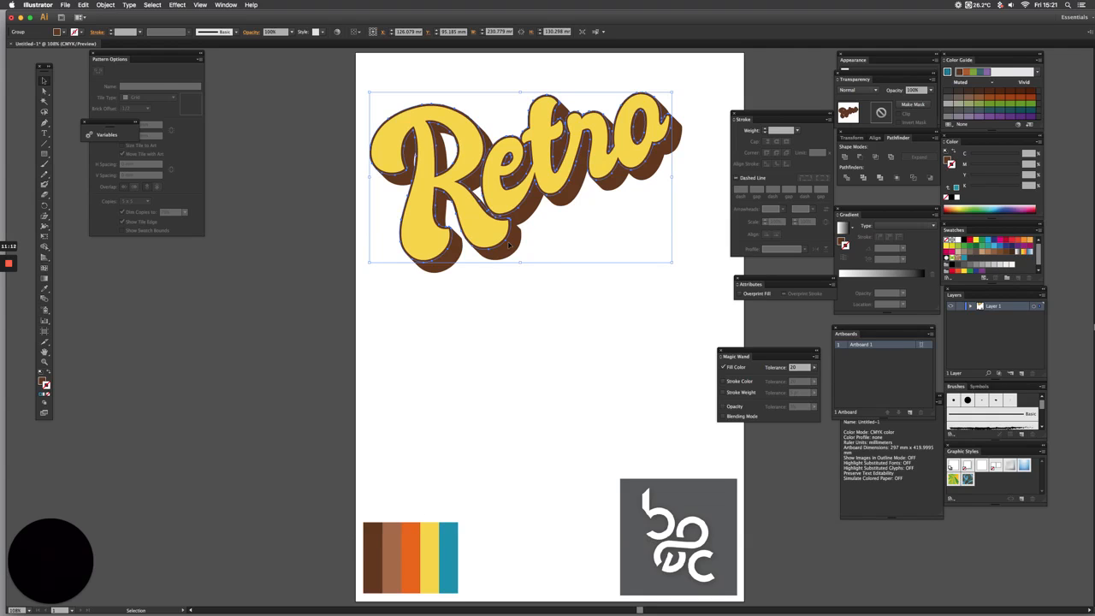
Duplicate the brown extruded "Retro" straight down into the empty area below the original lettering
{"action": "left_click", "coordinate": [204, 320]}
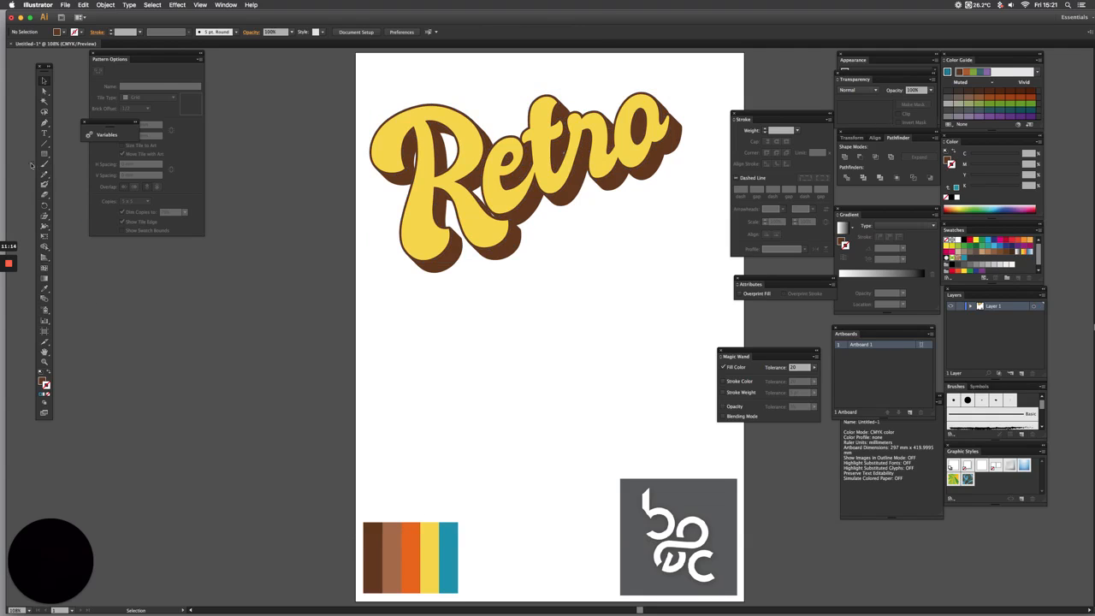
{"action": "key", "text": "m"}
{"action": "left_click", "coordinate": [45, 79]}
{"action": "left_click", "coordinate": [496, 244]}
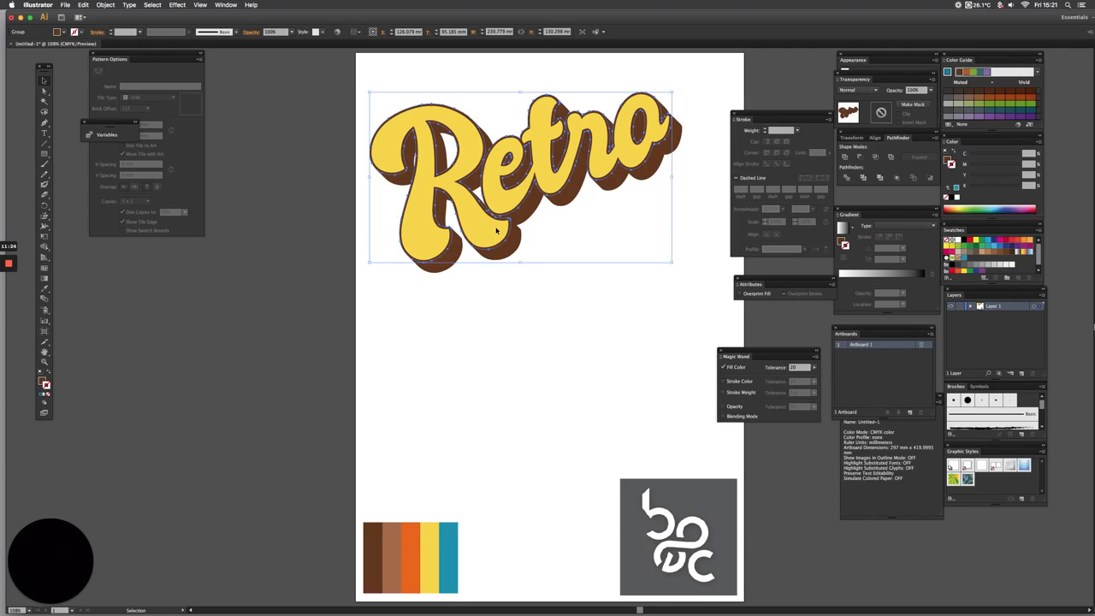
{"action": "left_click_drag", "start_coordinate": [496, 229], "coordinate": [476, 391]}
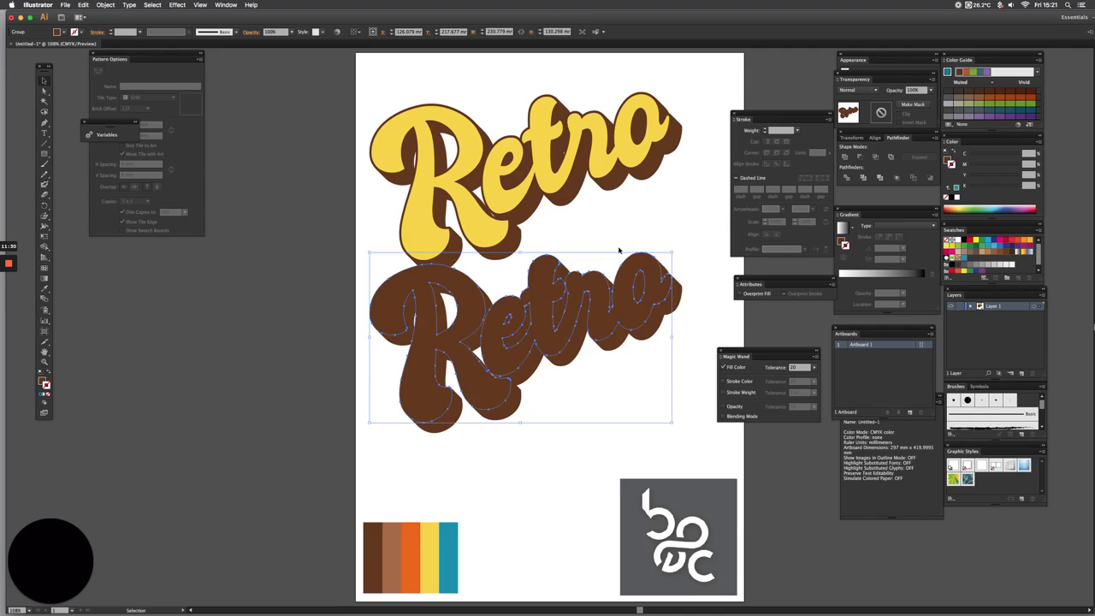
Fill the duplicated "Retro" with the orange sampled from the colour palette
{"action": "left_click", "coordinate": [44, 291]}
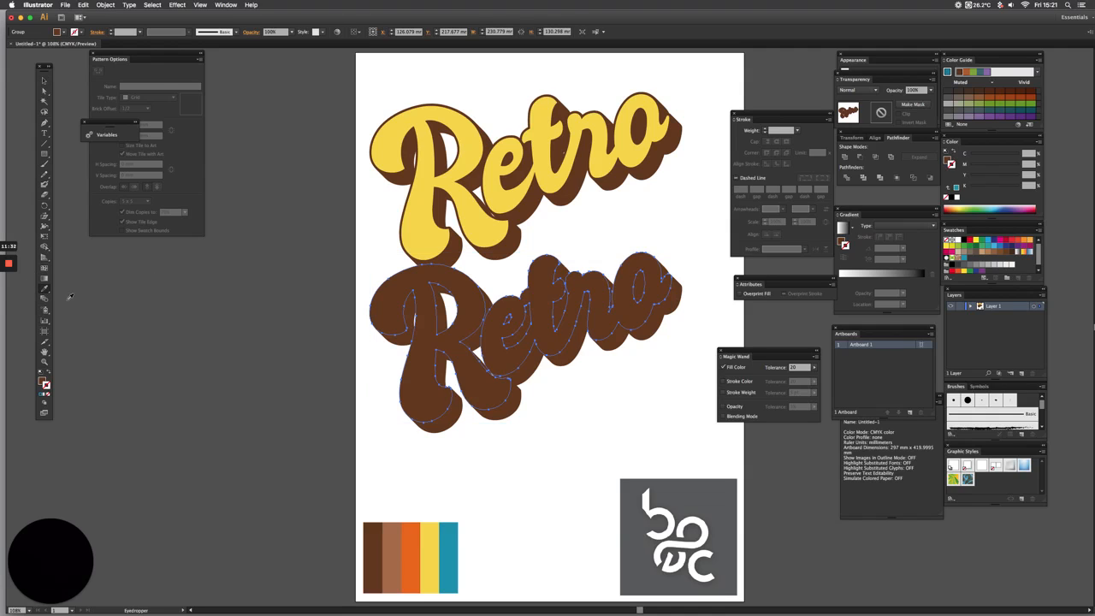
{"action": "left_click", "coordinate": [418, 542]}
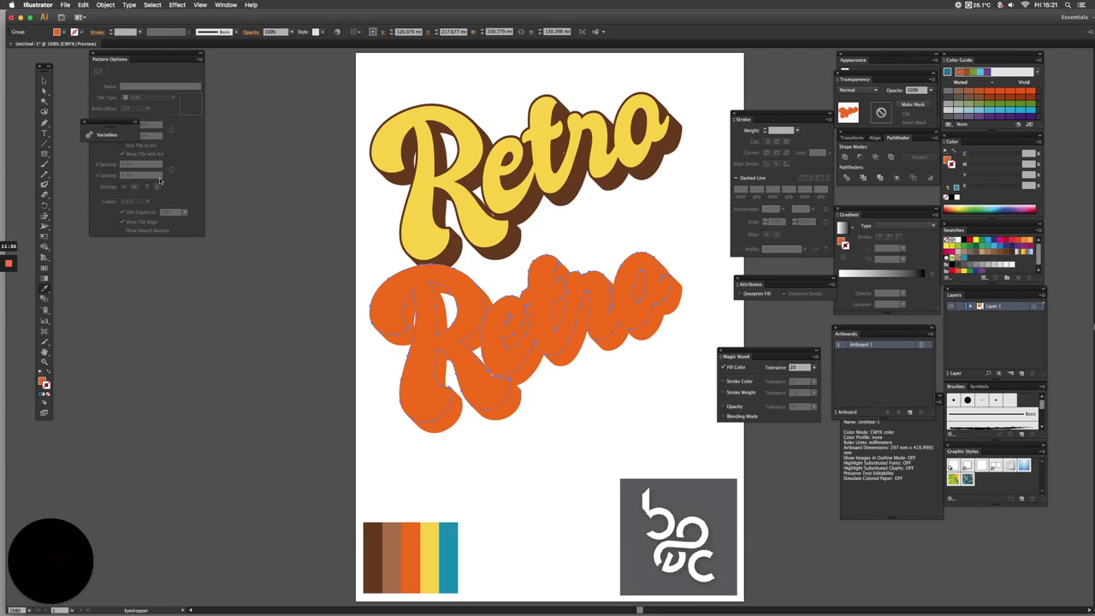
{"action": "left_click", "coordinate": [44, 80]}
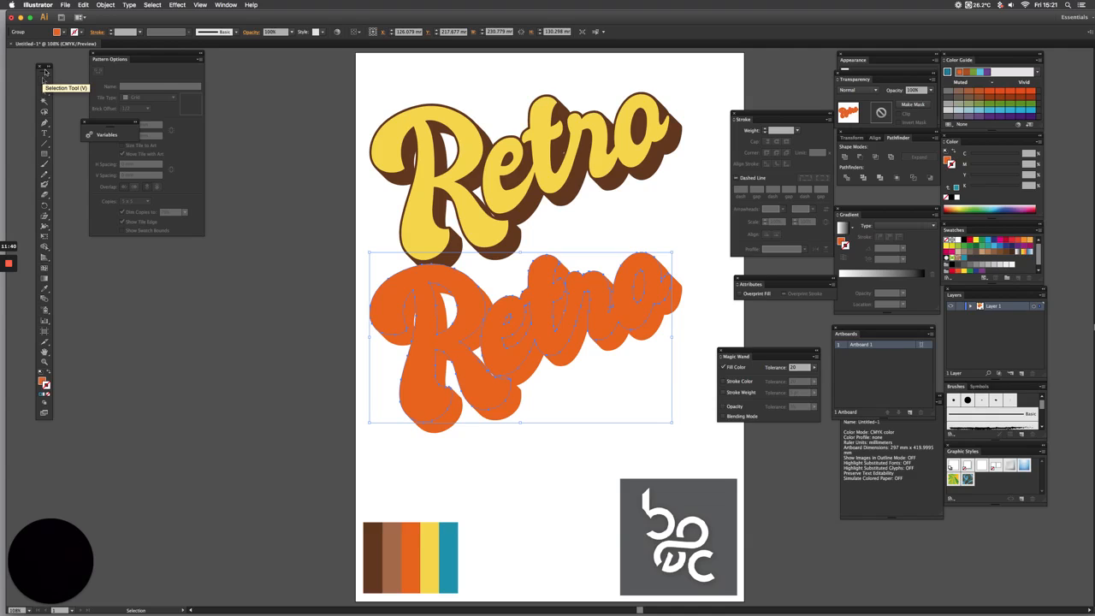
{"action": "left_click", "coordinate": [110, 4]}
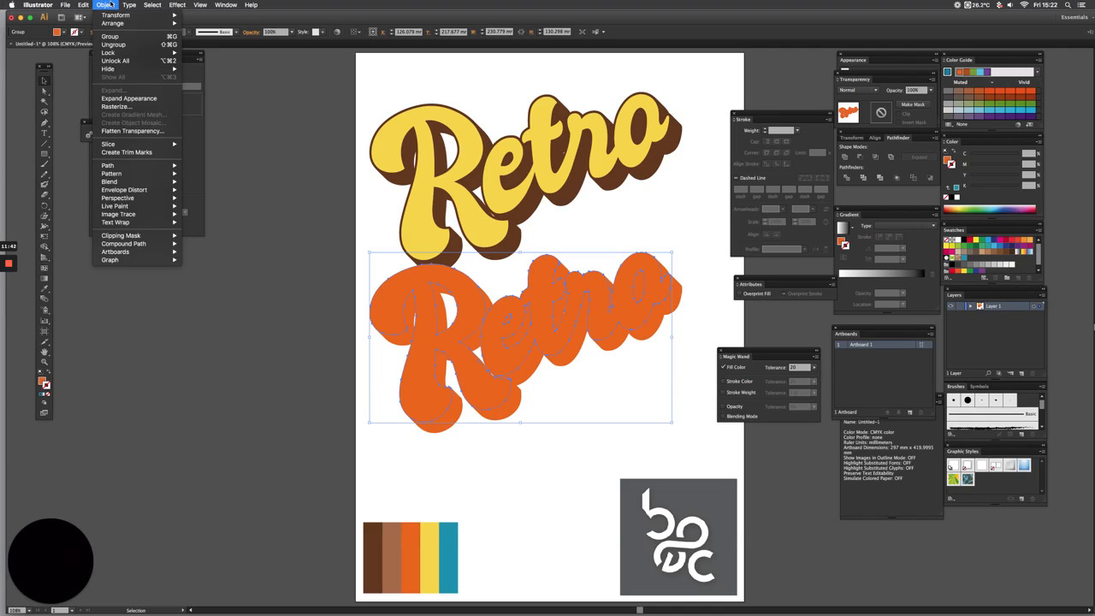
{"action": "mouse_move", "coordinate": [128, 4]}
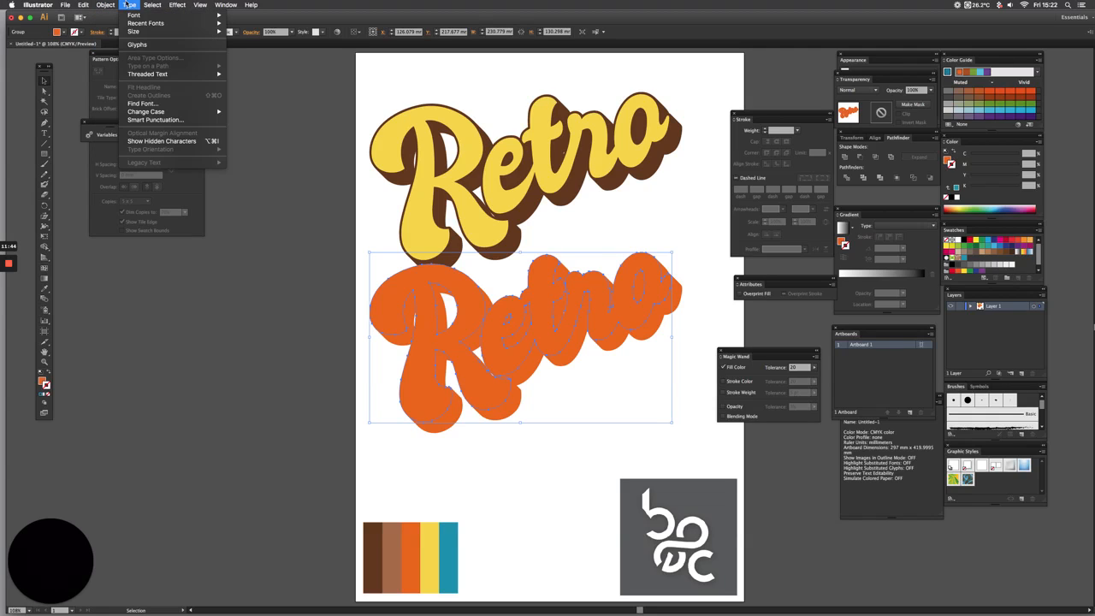
{"action": "mouse_move", "coordinate": [192, 4]}
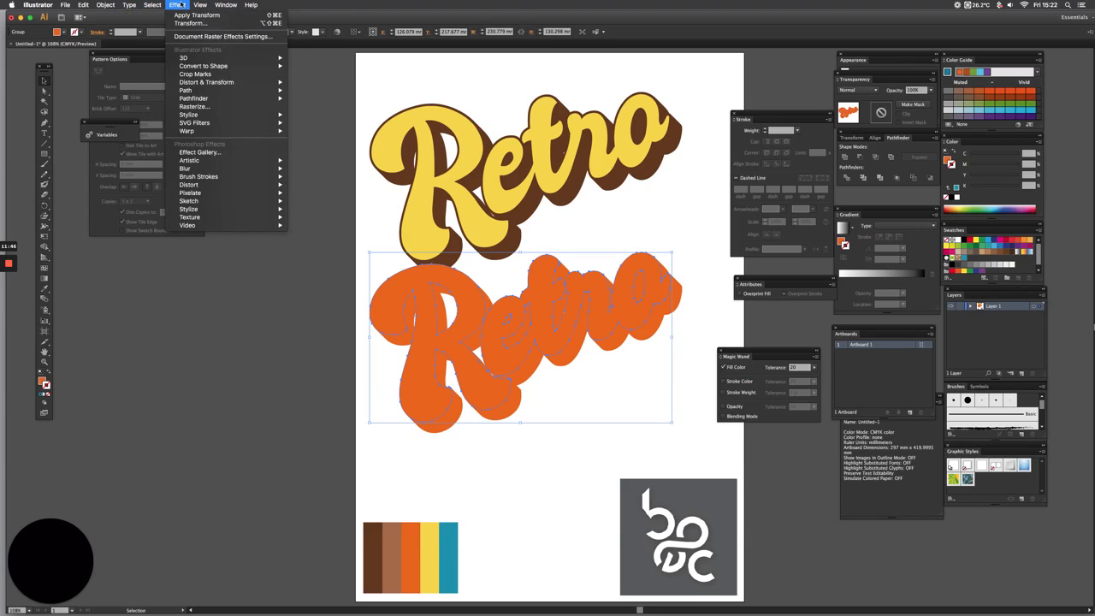
{"action": "mouse_move", "coordinate": [83, 5]}
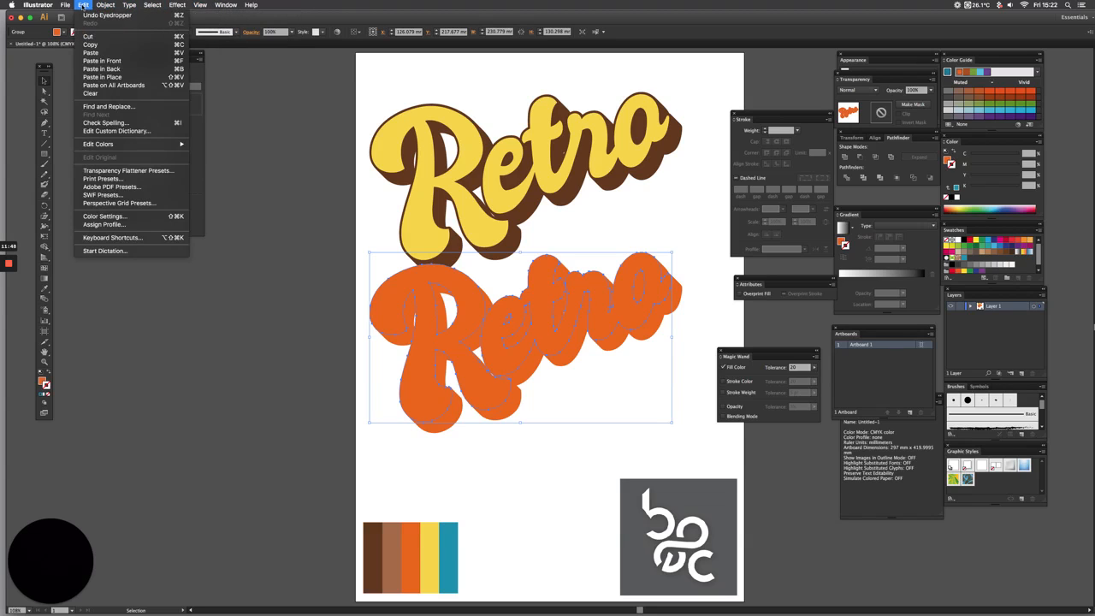
{"action": "left_click", "coordinate": [313, 183]}
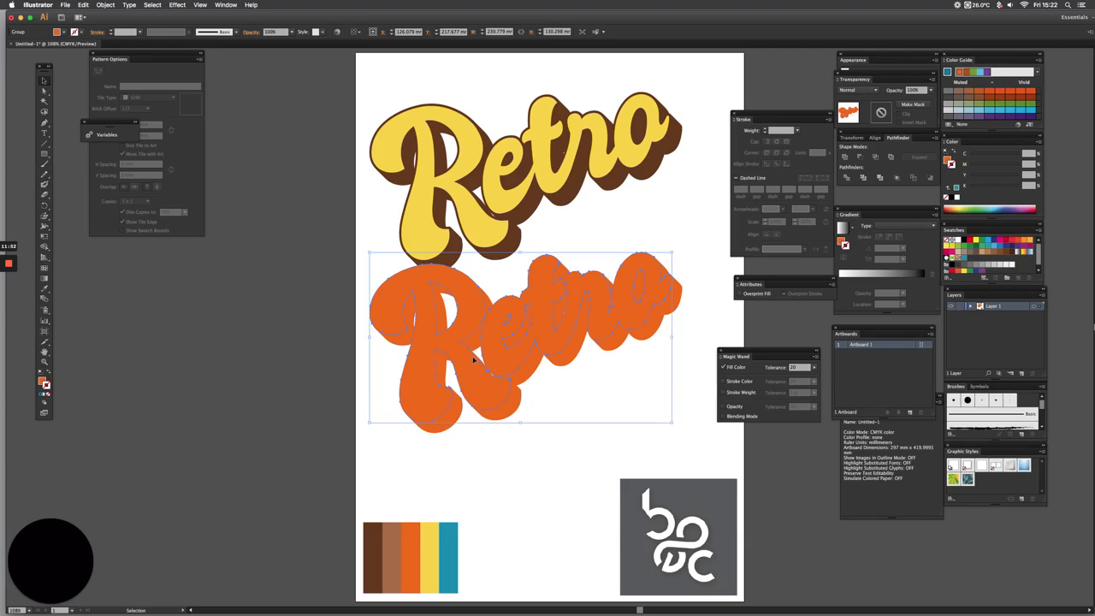
Place a copy of the orange "Retro" behind the brown shadow, offset down and right, and move the spare orange one lower on the artboard
{"action": "key", "text": "super+c"}
{"action": "left_click_drag", "start_coordinate": [638, 313], "coordinate": [650, 162]}
{"action": "left_click_drag", "start_coordinate": [517, 355], "coordinate": [563, 407]}
Recolour the spare "Retro" with the palette's teal and place a copy behind the orange layer, offset down and right
{"action": "key", "text": "i"}
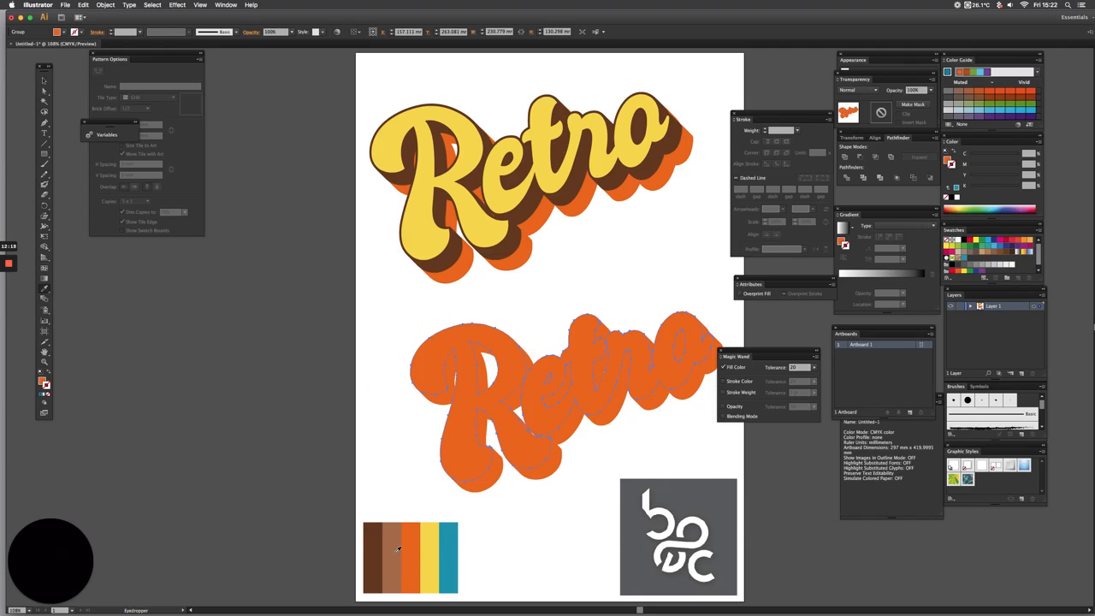
{"action": "left_click", "coordinate": [448, 550]}
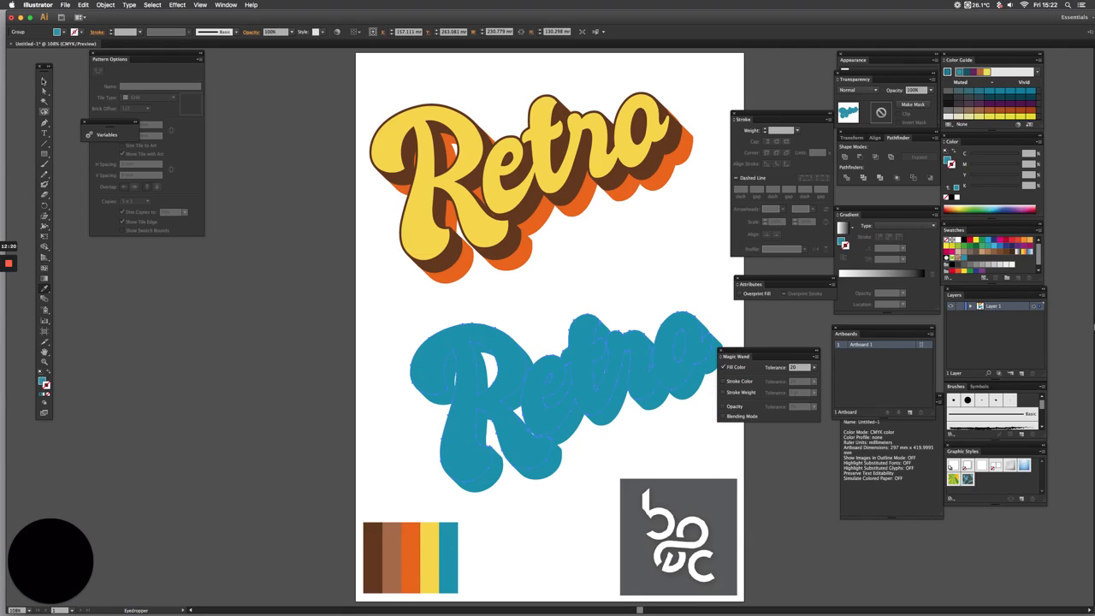
{"action": "left_click", "coordinate": [44, 81]}
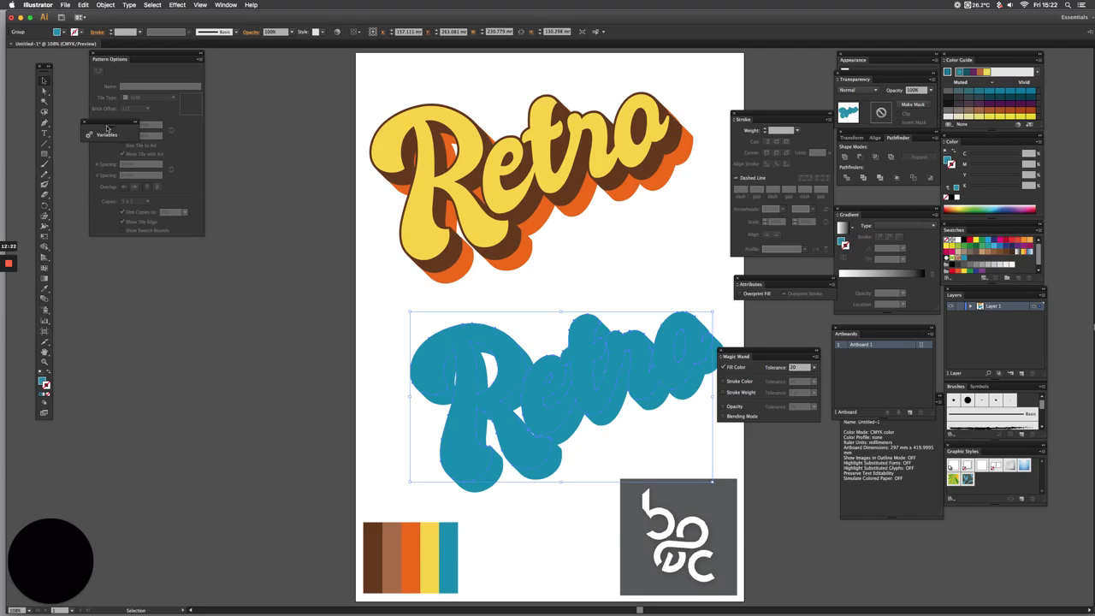
{"action": "left_click_drag", "start_coordinate": [629, 353], "coordinate": [612, 170]}
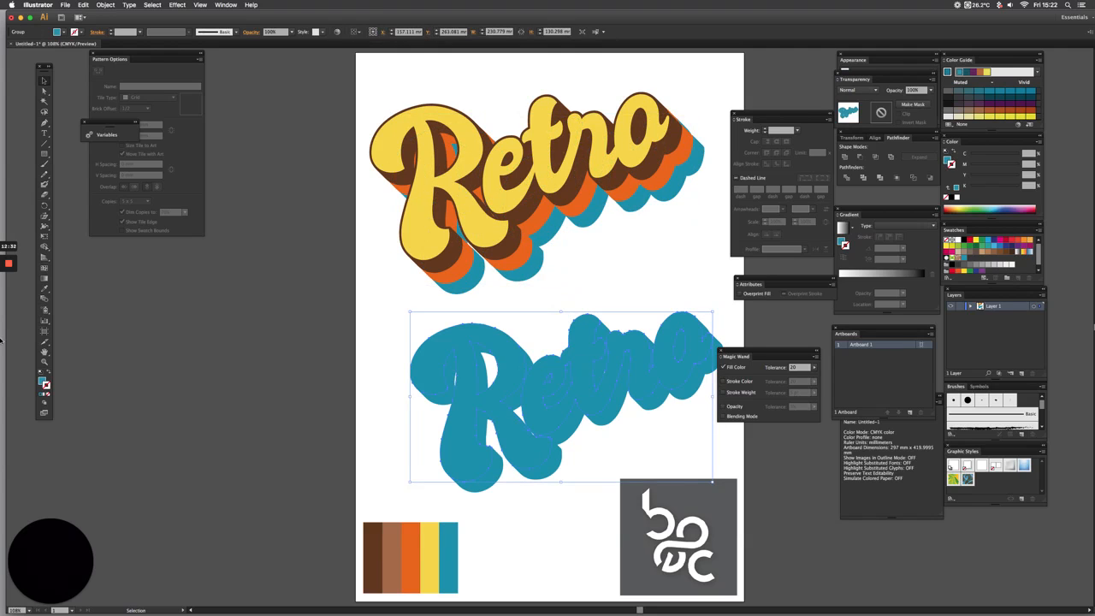
Recolour the spare "Retro" with the palette's light brown and move it behind the teal layer as the last shadow band
{"action": "left_click", "coordinate": [44, 290]}
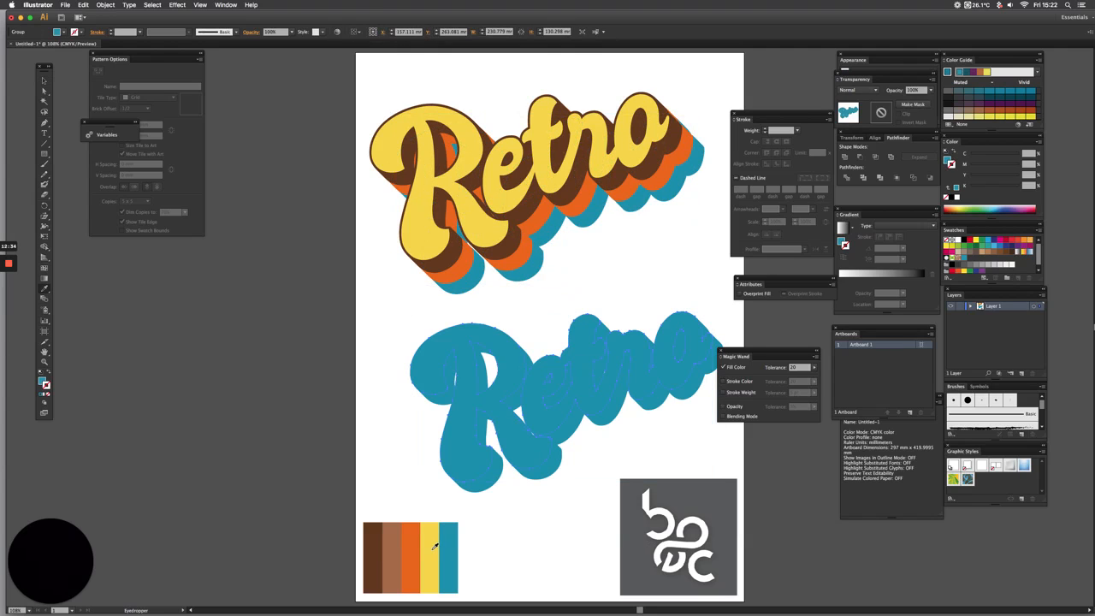
{"action": "left_click", "coordinate": [393, 549]}
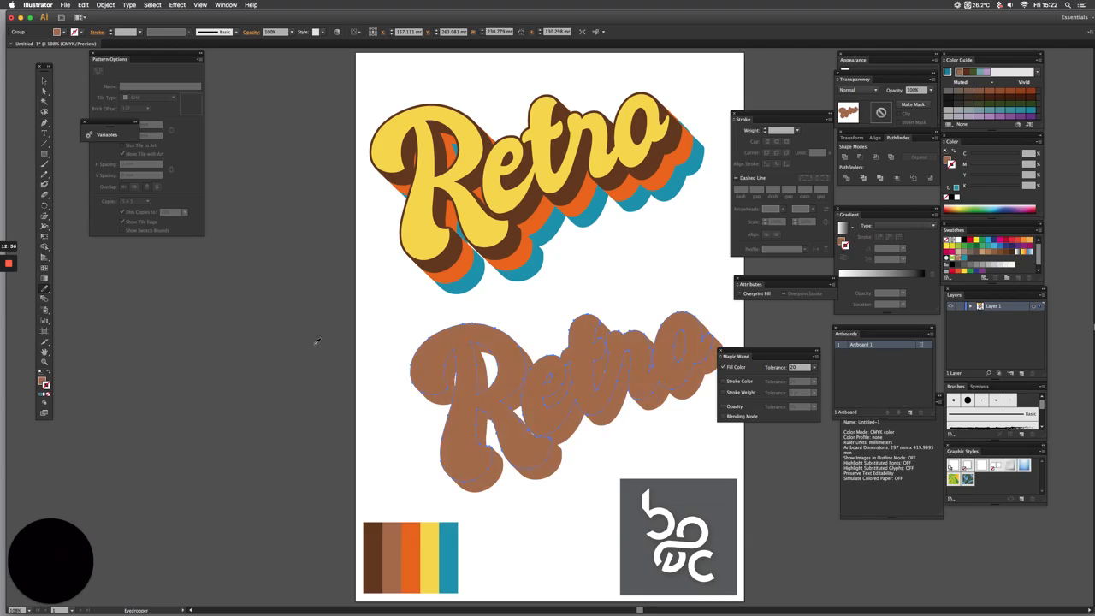
{"action": "left_click", "coordinate": [42, 81]}
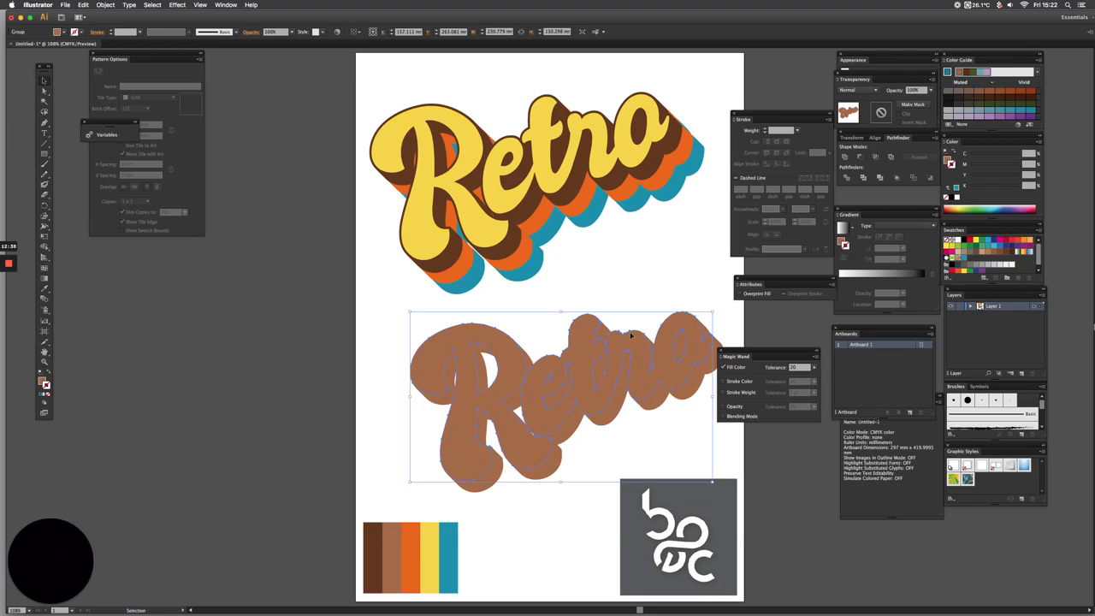
{"action": "key", "text": "a"}
{"action": "key", "text": "v"}
{"action": "left_click_drag", "start_coordinate": [642, 379], "coordinate": [635, 196]}
{"action": "key", "text": "super+shift+a"}
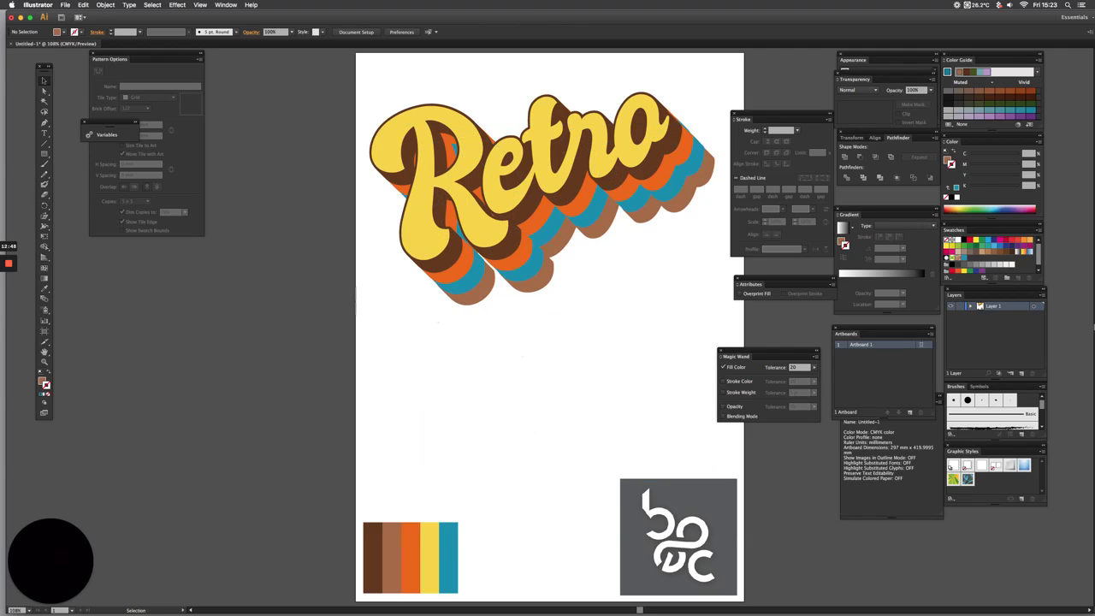
Unlock all locked objects on the artboard and clear the selection
{"action": "left_click_drag", "start_coordinate": [364, 85], "coordinate": [676, 303]}
{"action": "left_click_drag", "start_coordinate": [583, 201], "coordinate": [502, 210]}
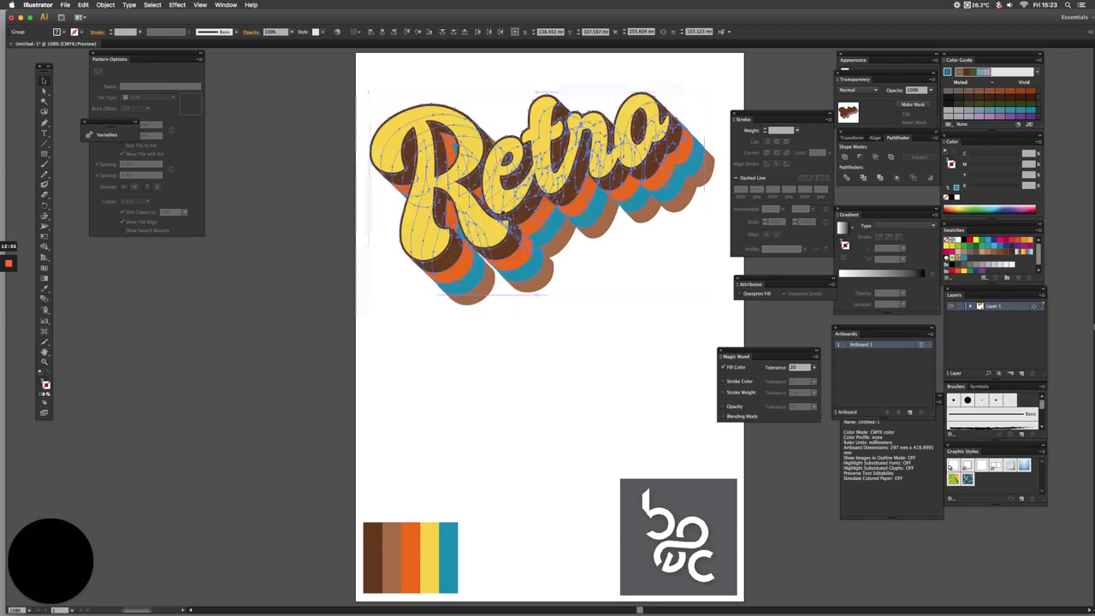
{"action": "key", "text": "alt+super+2"}
{"action": "key", "text": "v"}
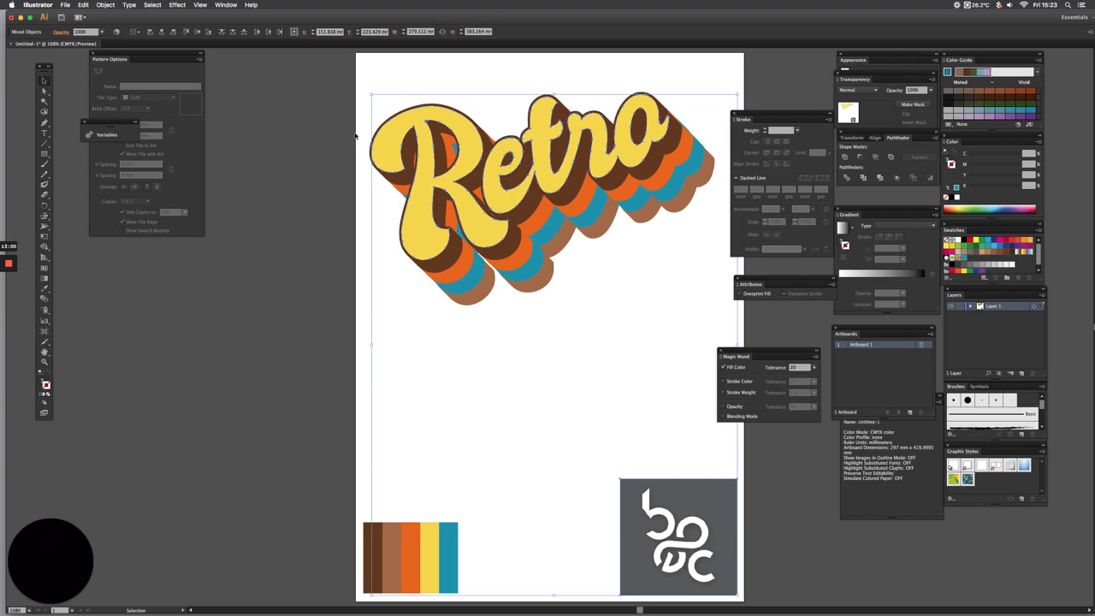
{"action": "left_click", "coordinate": [355, 134]}
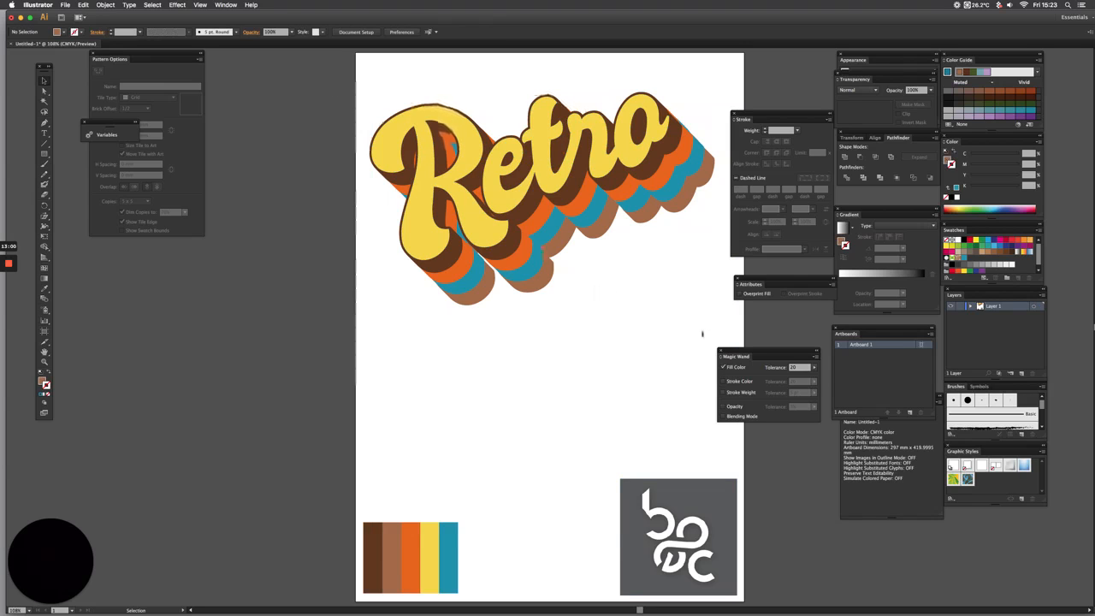
Select the yellow "Retro" together with all its shadow layers and group them
{"action": "key", "text": "super+a"}
{"action": "key", "text": "a"}
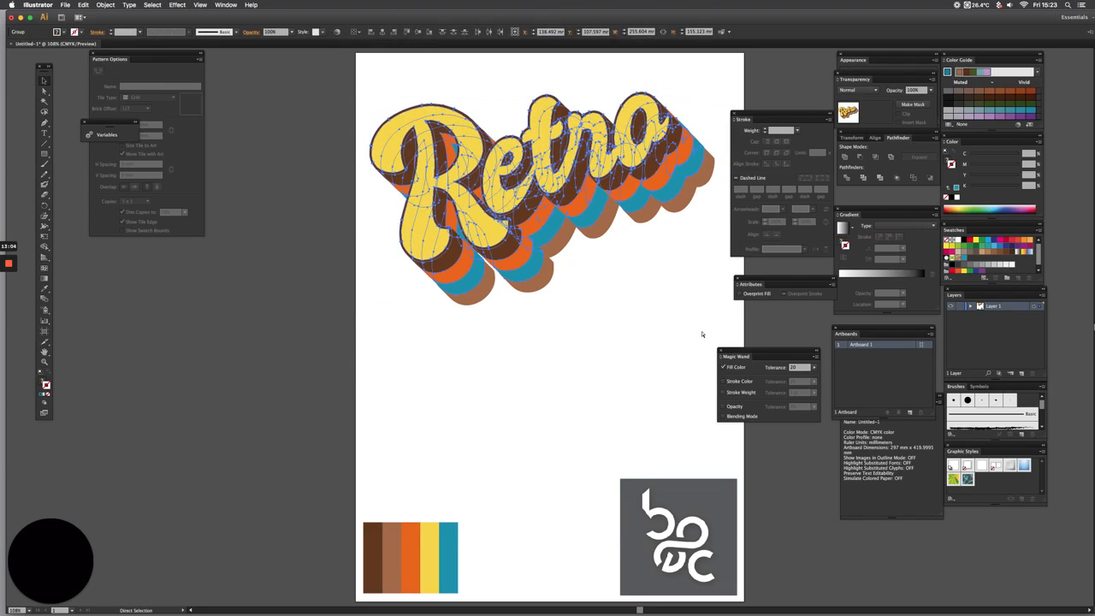
{"action": "key", "text": "v"}
{"action": "key", "text": "space"}
{"action": "left_click_drag", "start_coordinate": [431, 149], "coordinate": [398, 152]}
Delete the colour palette image from the artboard
{"action": "left_click", "coordinate": [374, 532]}
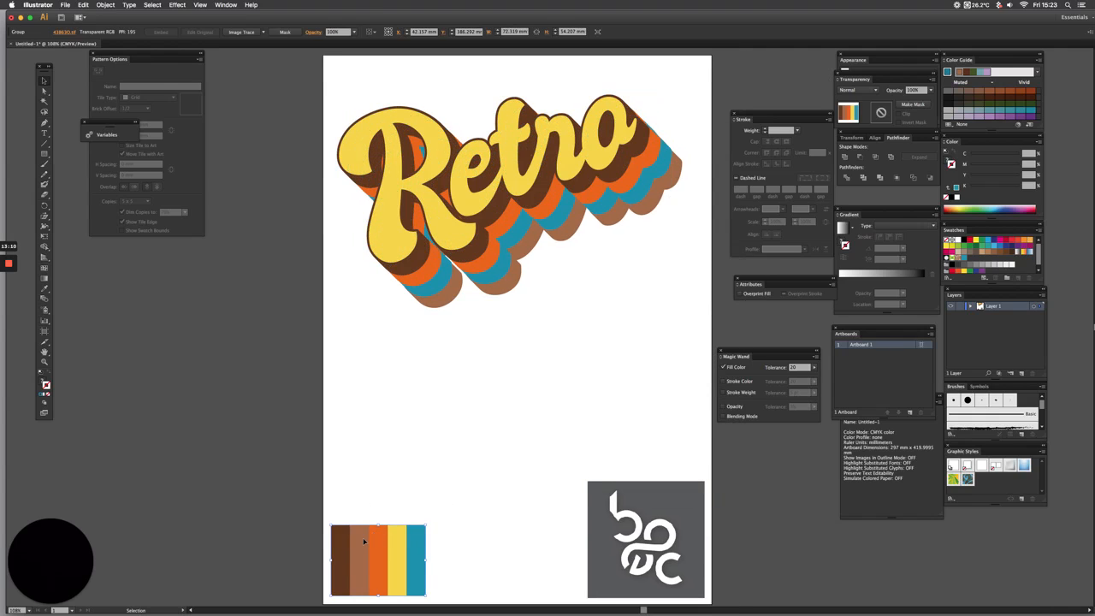
{"action": "left_click_drag", "start_coordinate": [374, 532], "coordinate": [307, 508]}
{"action": "key", "text": "Delete"}
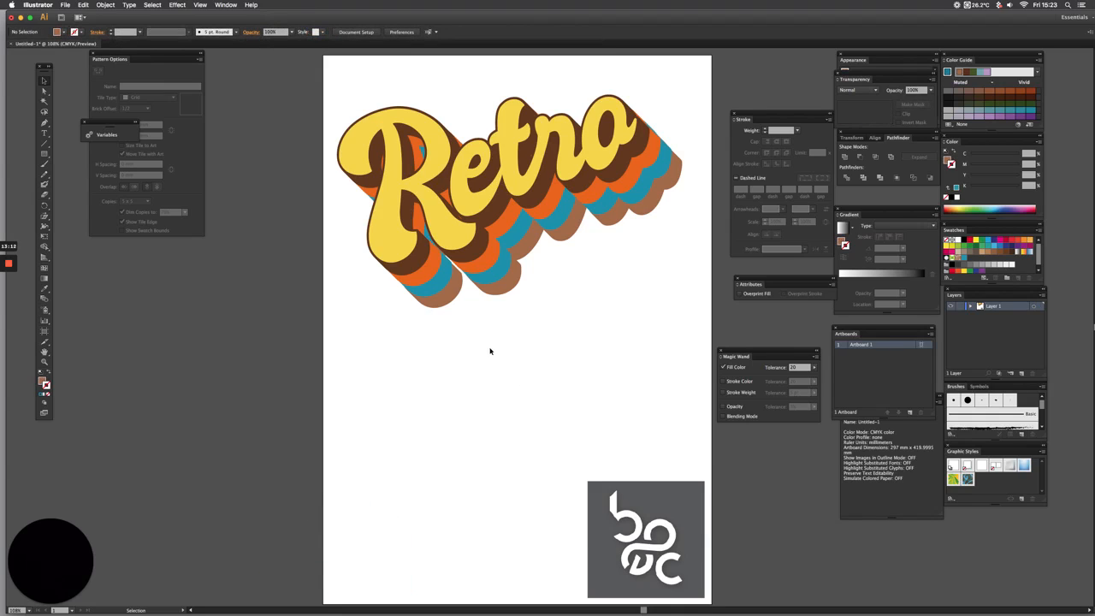
{"action": "key", "text": "space"}
{"action": "left_click_drag", "start_coordinate": [503, 330], "coordinate": [502, 332]}
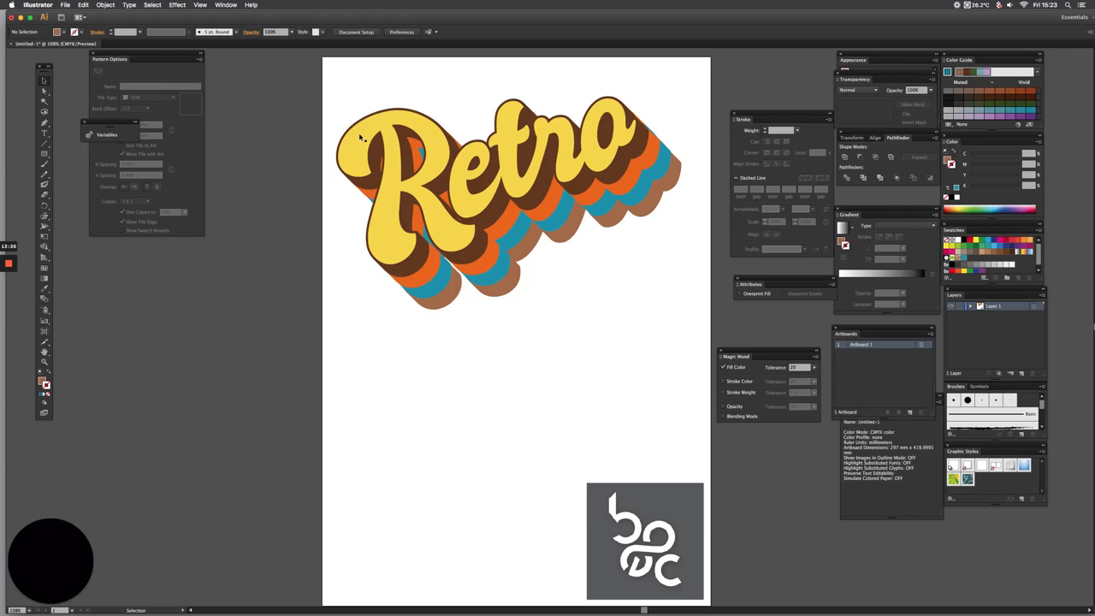
Select the grouped "Retro" lettering and move the Transparency panel off the Appearance panel to sit above Stroke
{"action": "left_click_drag", "start_coordinate": [332, 86], "coordinate": [692, 347]}
{"action": "key", "text": "v"}
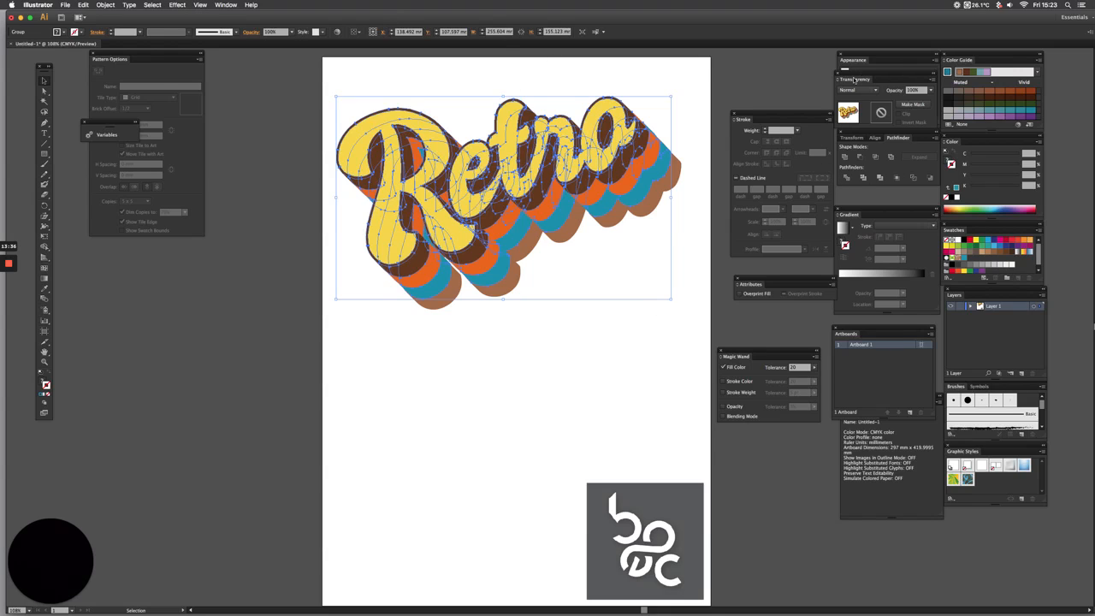
{"action": "left_click_drag", "start_coordinate": [846, 76], "coordinate": [741, 63]}
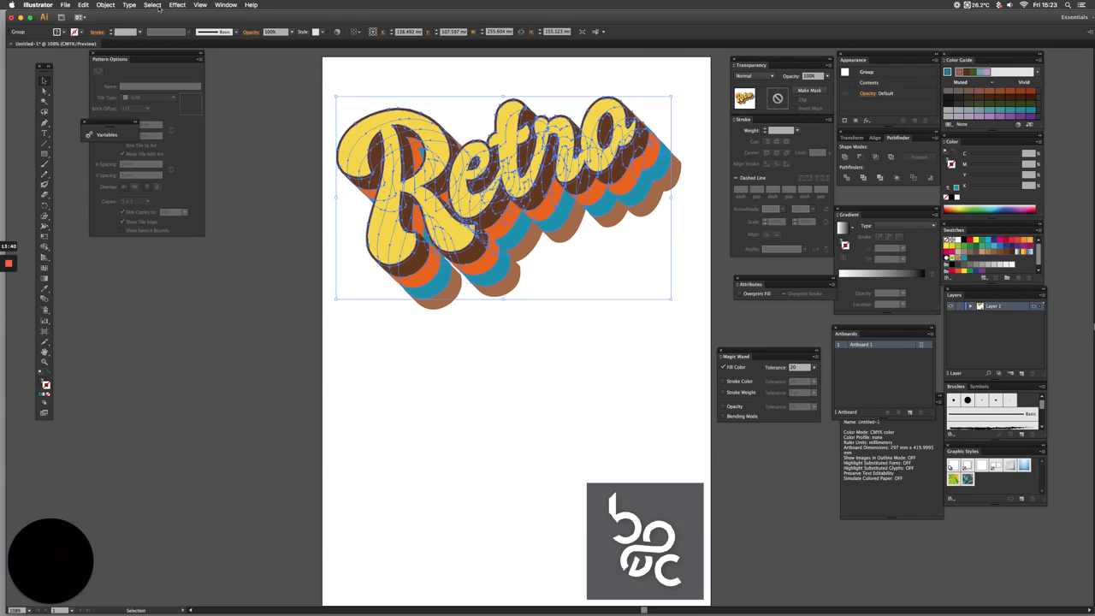
{"action": "left_click", "coordinate": [225, 5]}
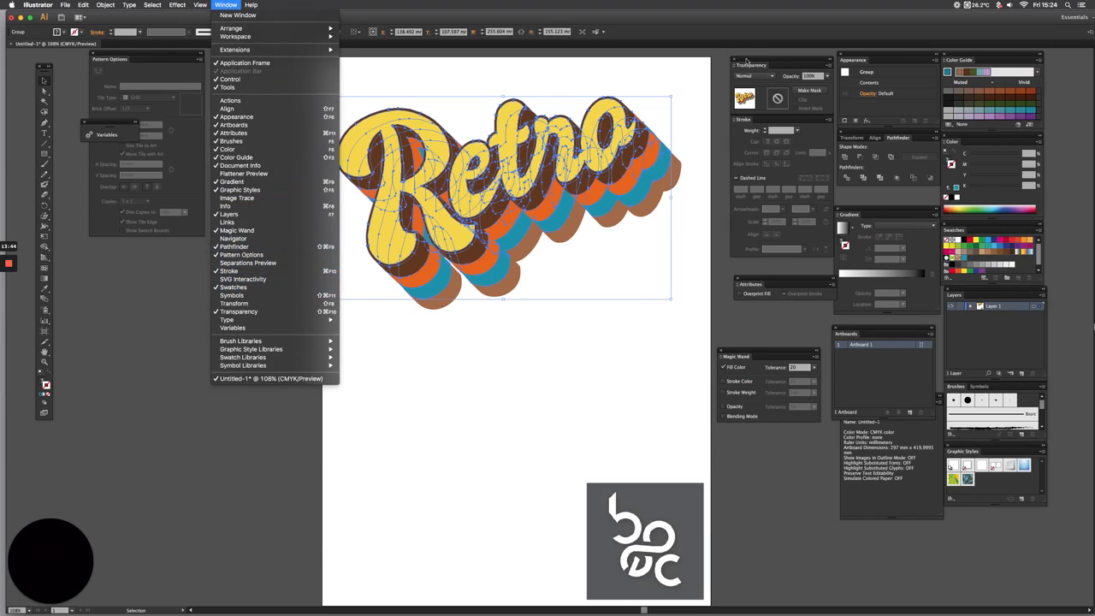
{"action": "left_click", "coordinate": [777, 61]}
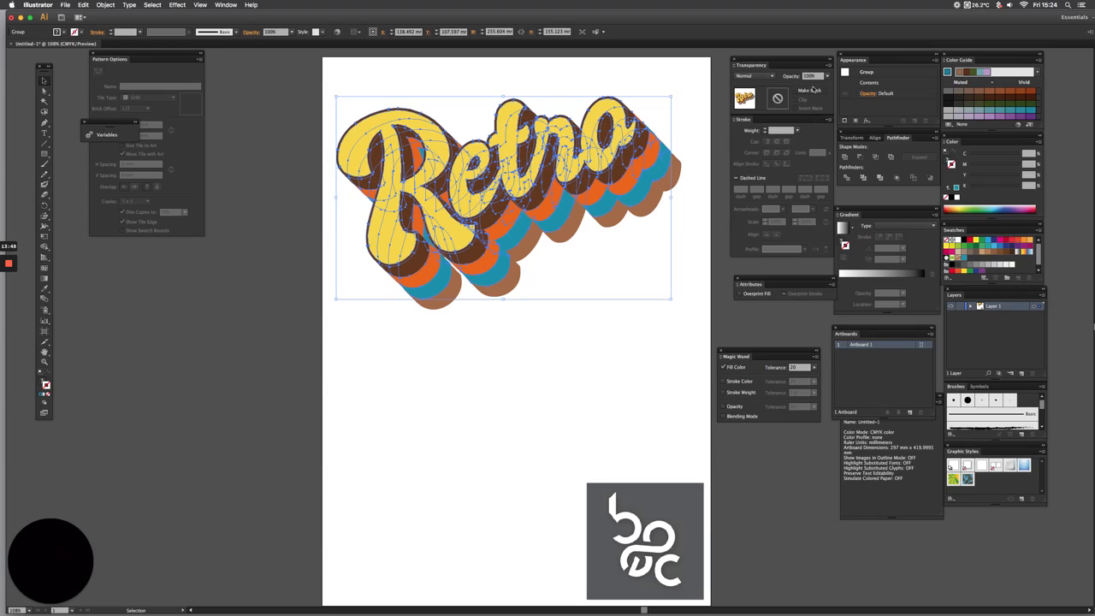
Make an opacity mask on the "Retro" group with Clip and Invert Mask turned off
{"action": "left_click", "coordinate": [812, 90]}
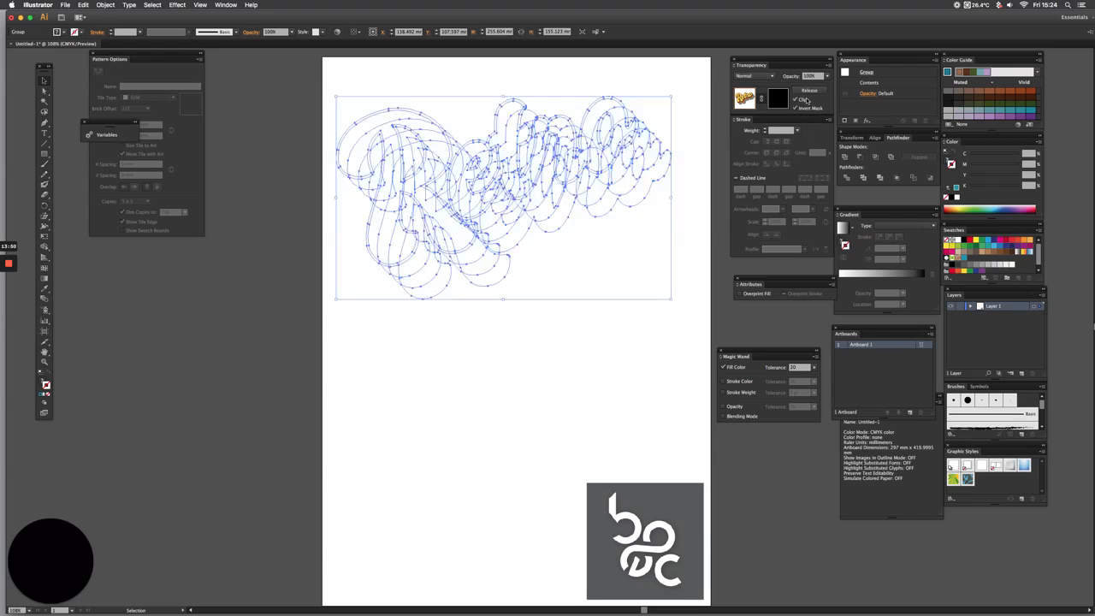
{"action": "left_click", "coordinate": [796, 100]}
{"action": "left_click", "coordinate": [797, 108]}
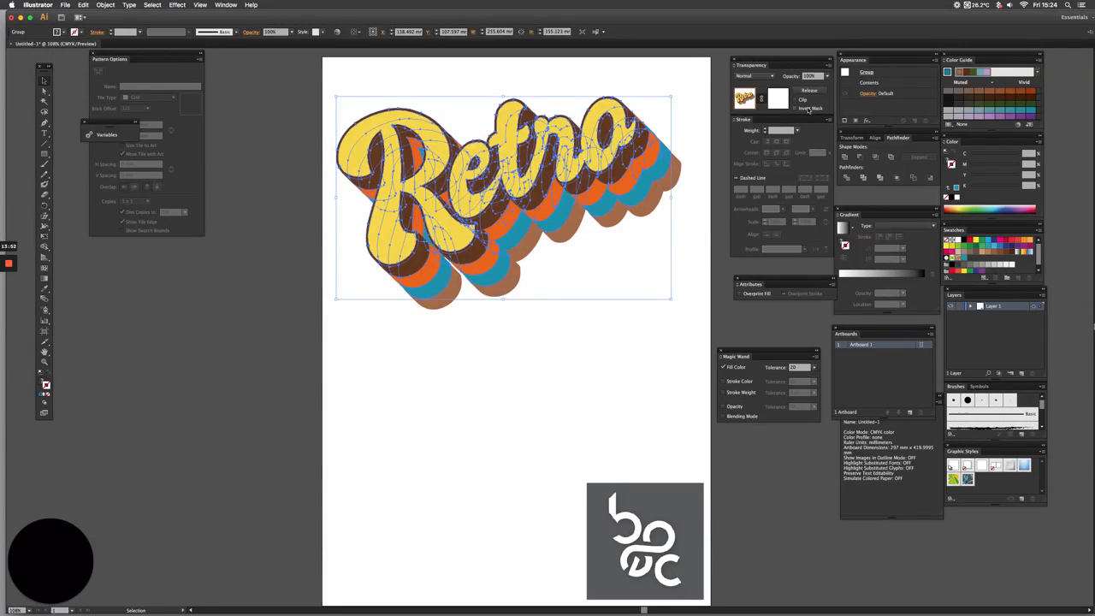
{"action": "left_click", "coordinate": [807, 108]}
Open the texture file roughed up.eps from the BOEC design for print folder on the Desktop
{"action": "key", "text": "a"}
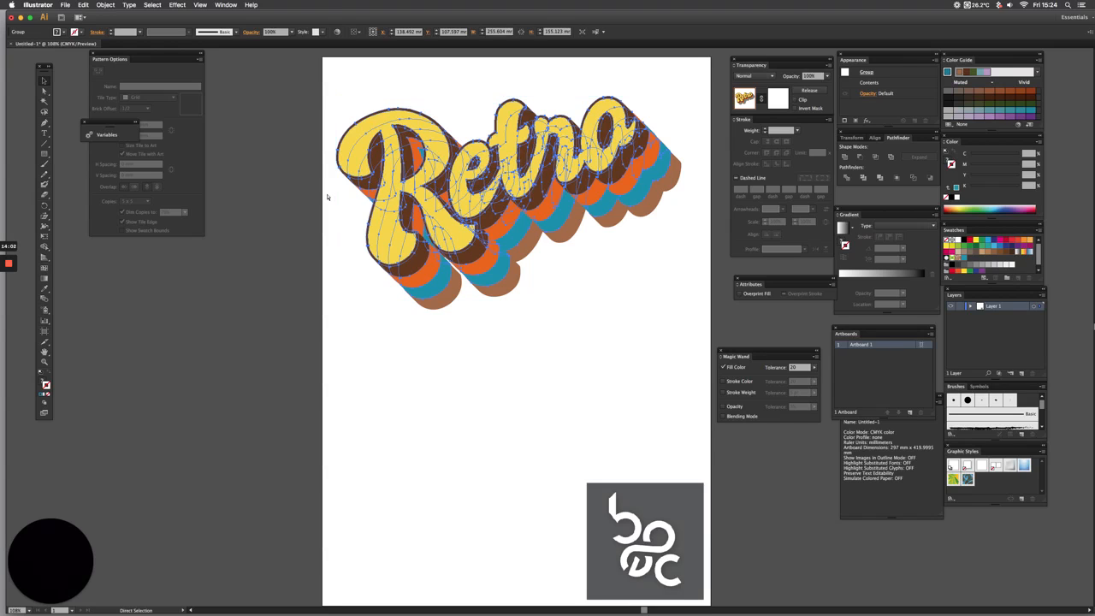
{"action": "key", "text": "super+o"}
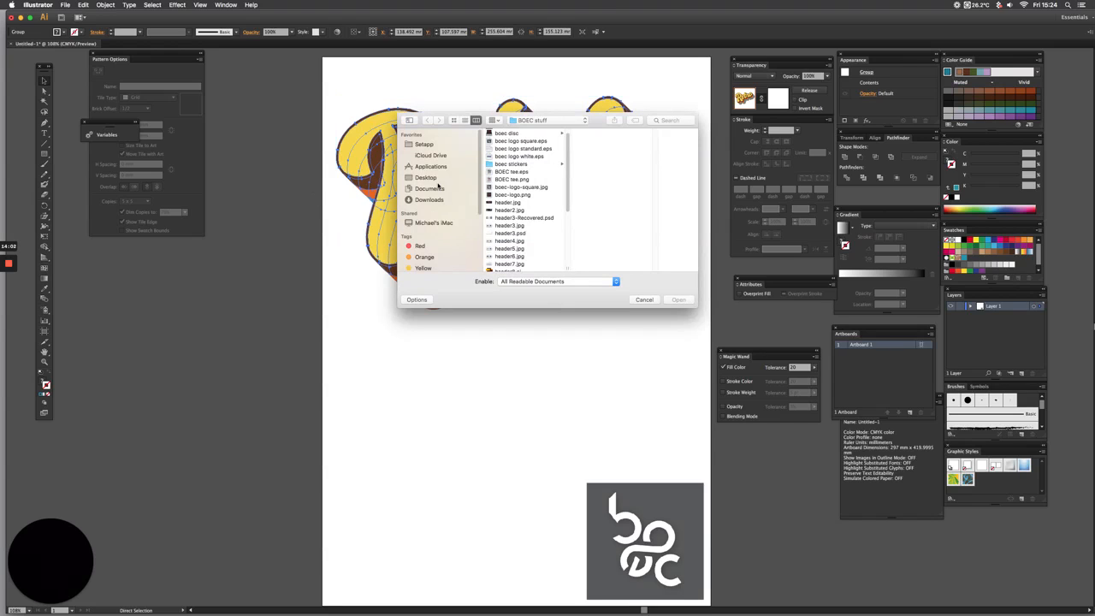
{"action": "left_click", "coordinate": [428, 177]}
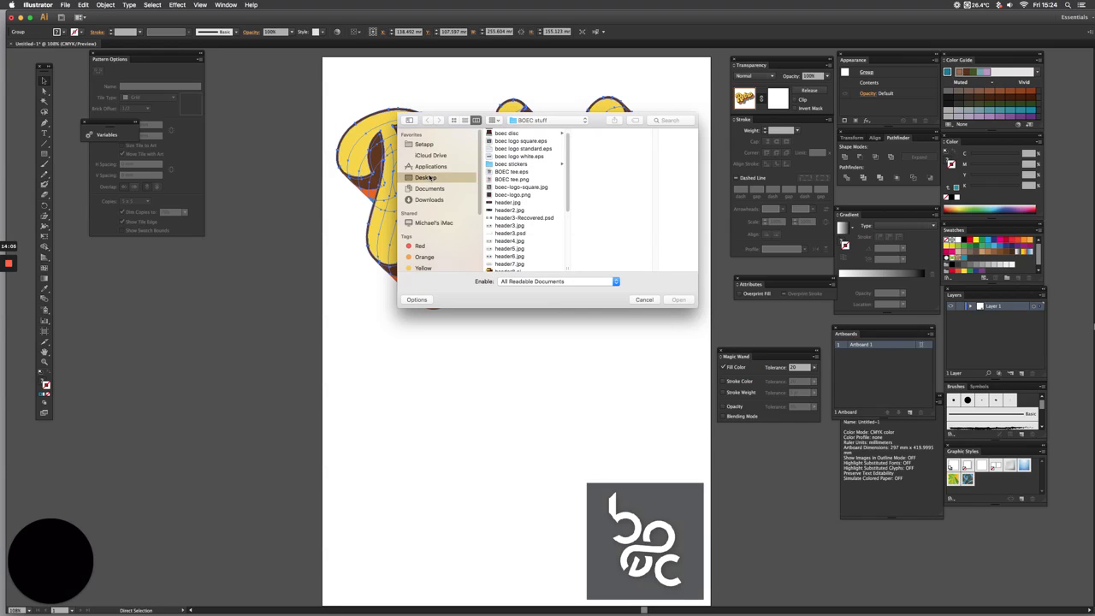
{"action": "left_click", "coordinate": [518, 141]}
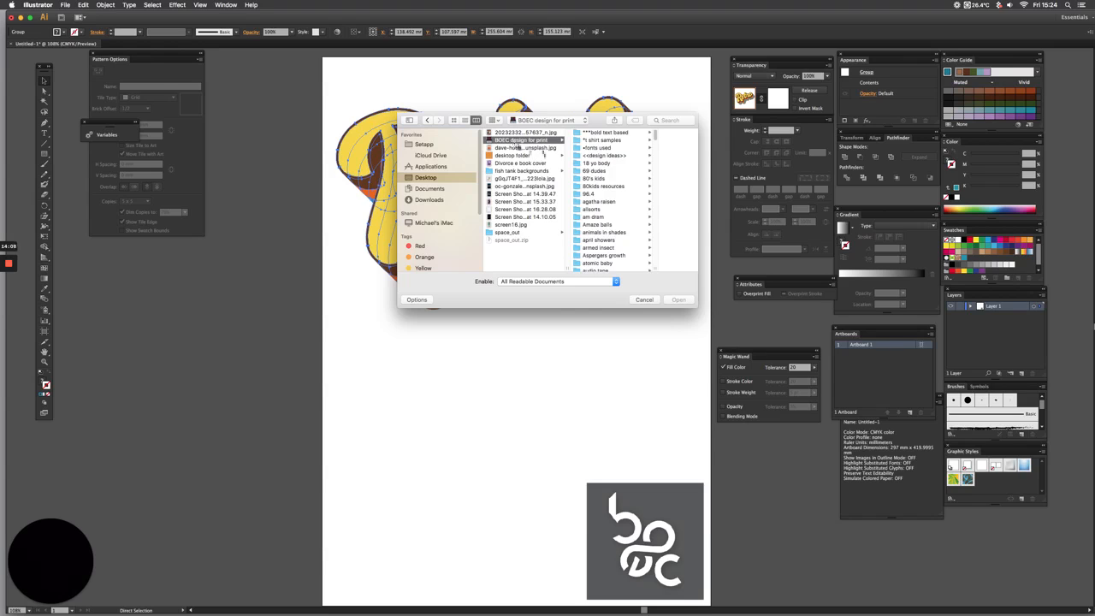
{"action": "scroll", "coordinate": [640, 218], "scroll_direction": "down", "scroll_amount": 20}
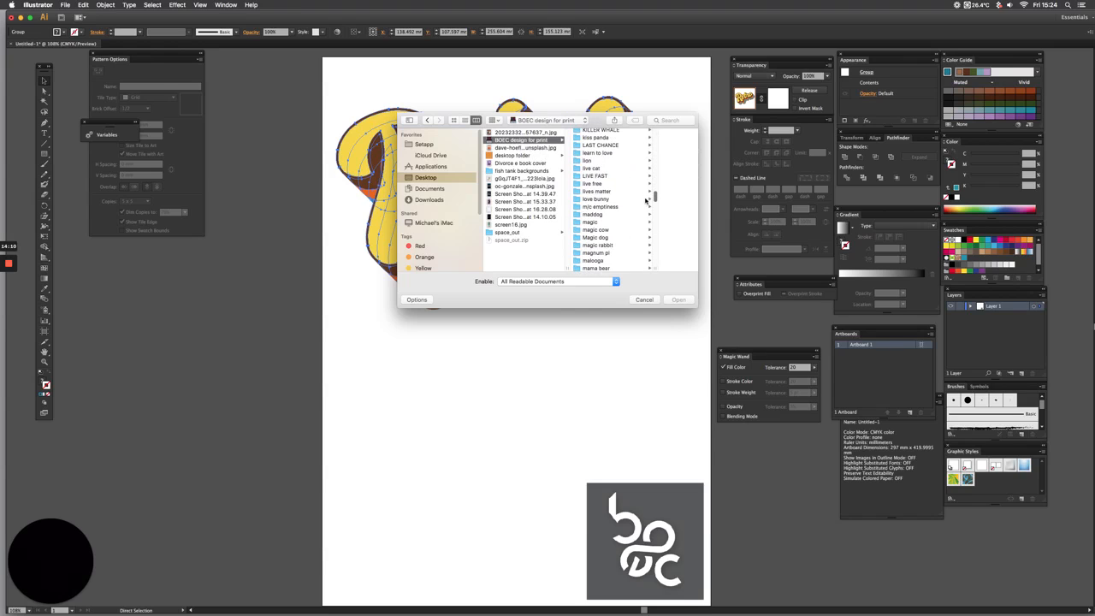
{"action": "scroll", "coordinate": [640, 224], "scroll_direction": "down", "scroll_amount": 10}
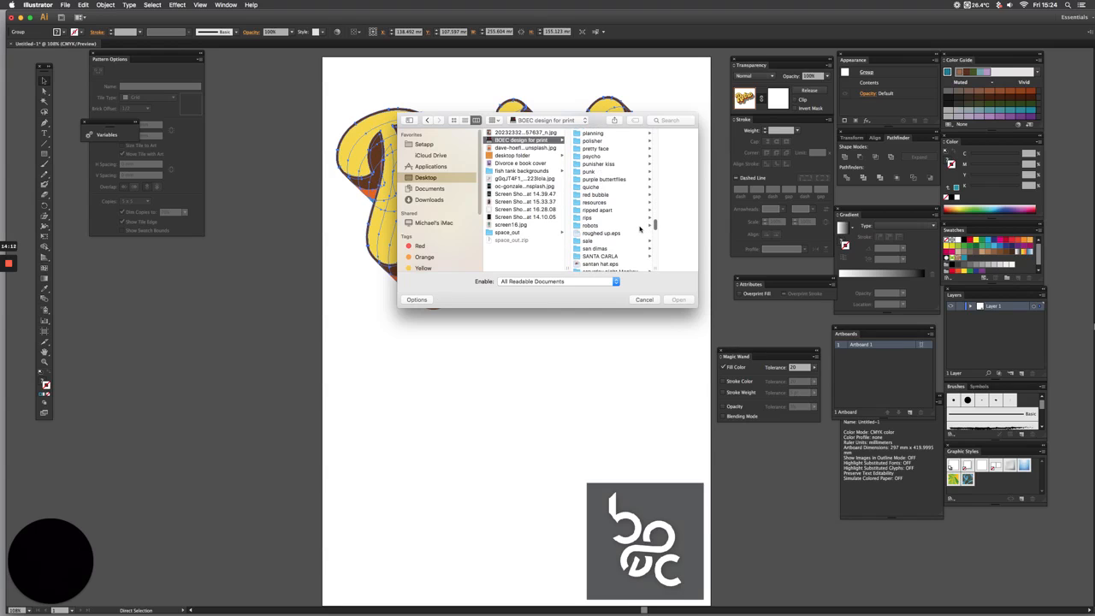
{"action": "scroll", "coordinate": [639, 227], "scroll_direction": "down", "scroll_amount": 2}
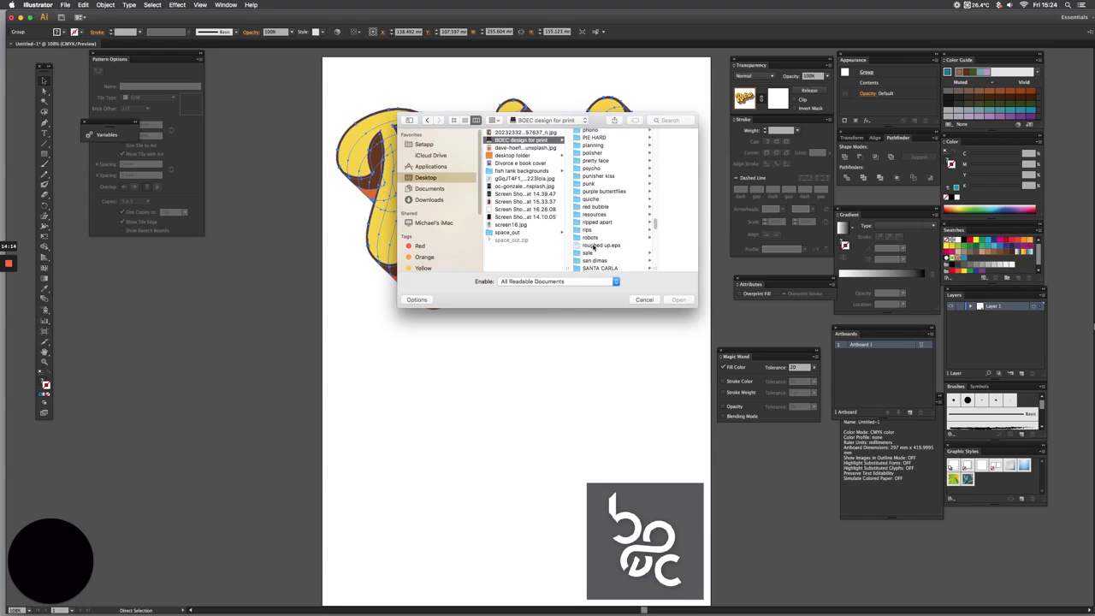
{"action": "left_click", "coordinate": [593, 246]}
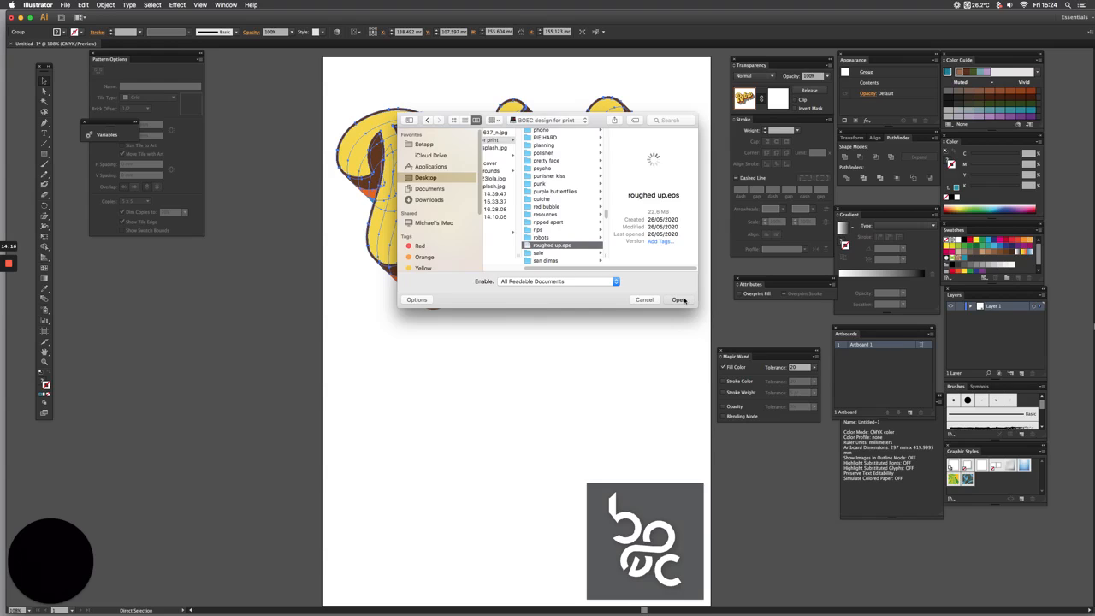
{"action": "left_click", "coordinate": [678, 299]}
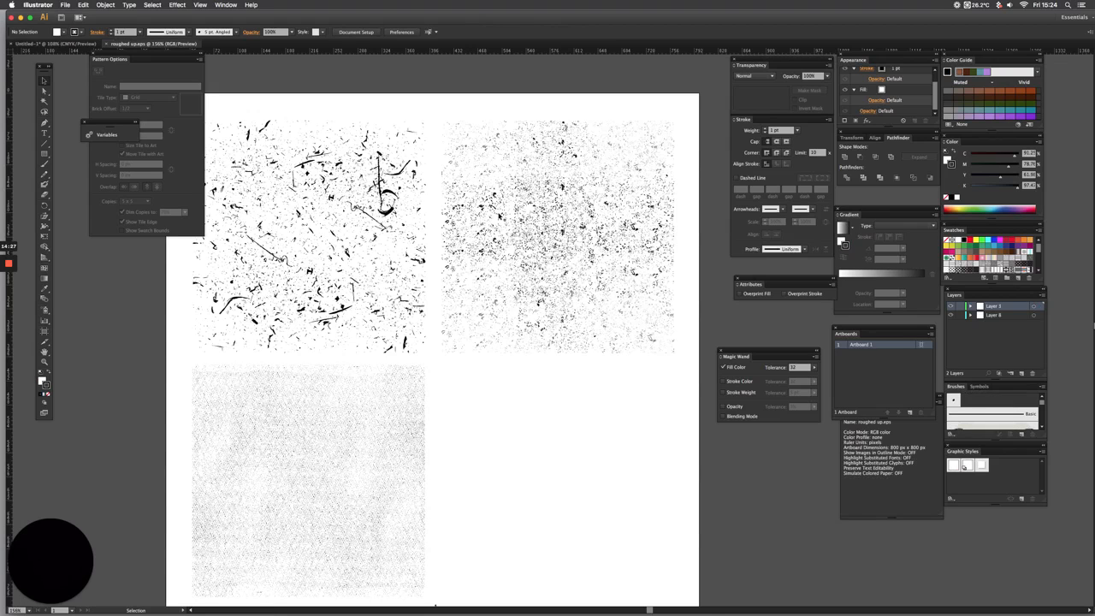
Copy the dense black speckle texture beside the scratch-mark texture in roughed up.eps and return to the Untitled-1 document
{"action": "left_click", "coordinate": [585, 181]}
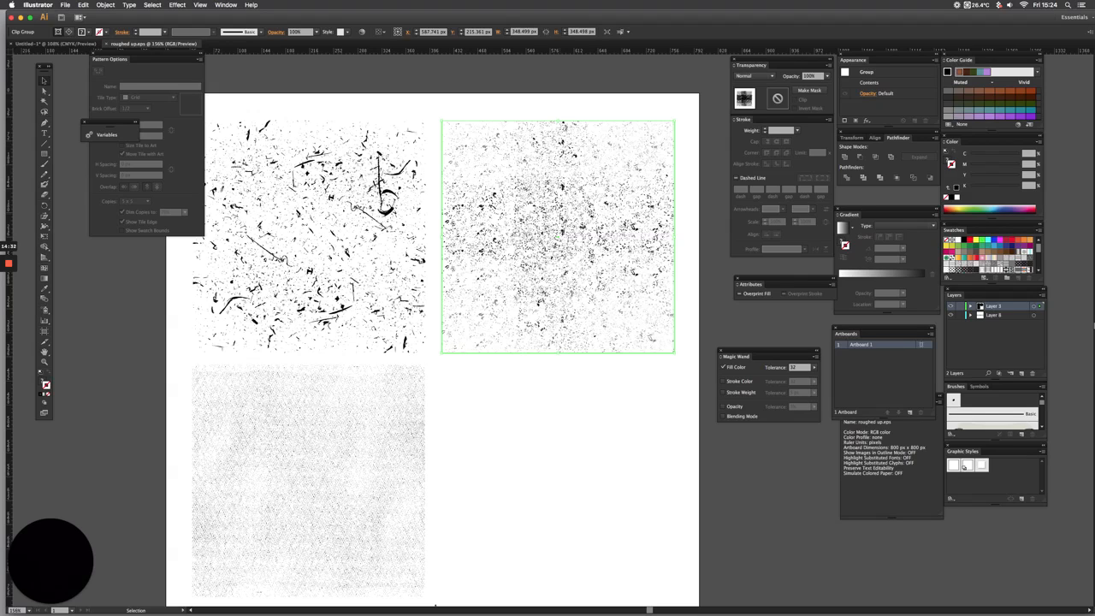
{"action": "key", "text": "a"}
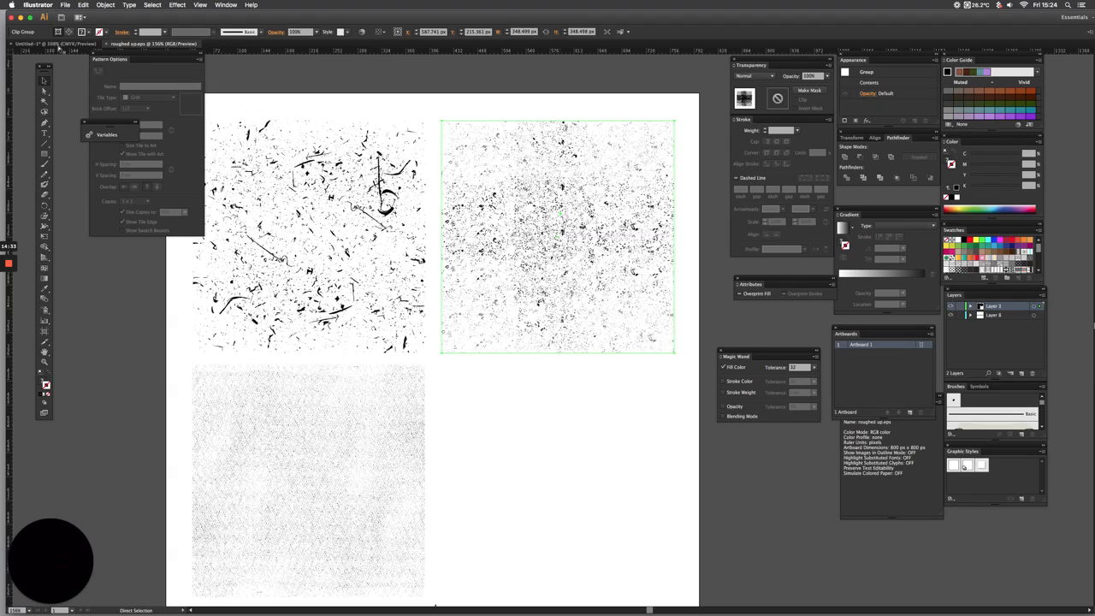
{"action": "key", "text": "v"}
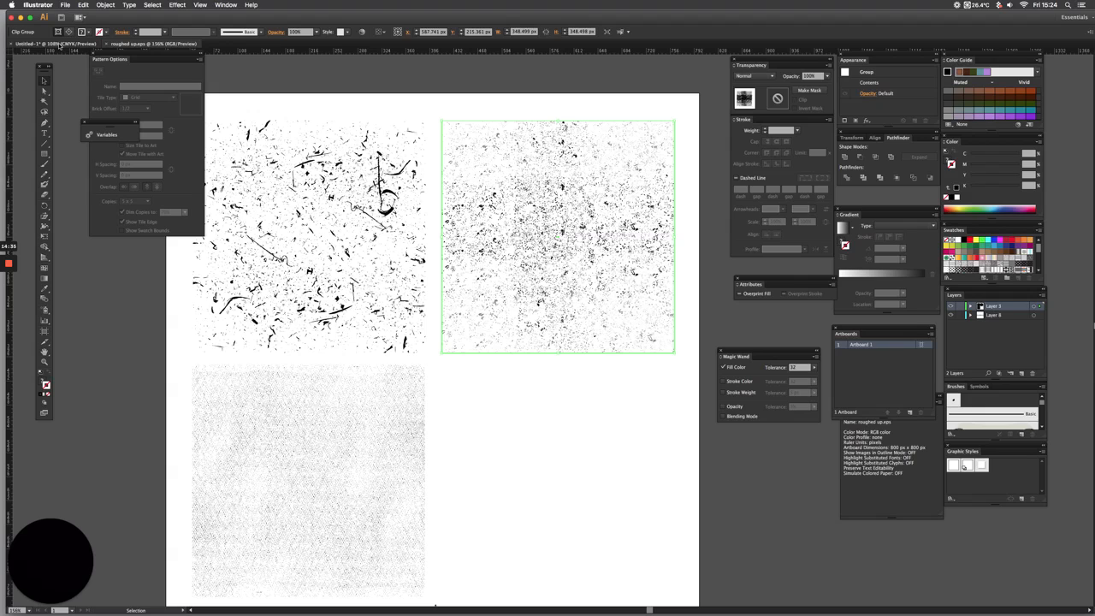
{"action": "left_click", "coordinate": [59, 44]}
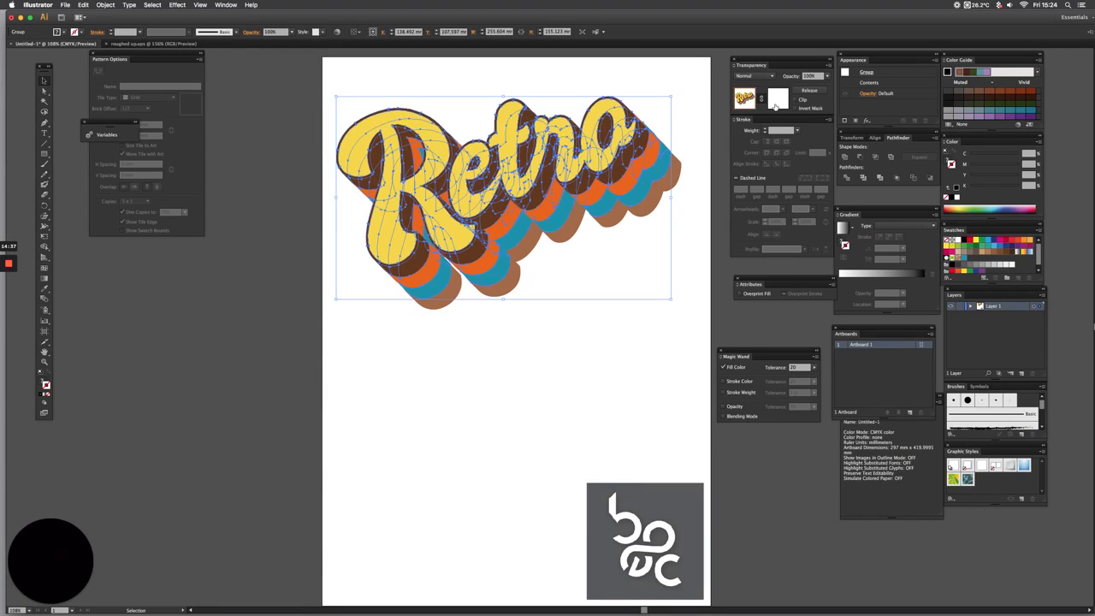
Paste the speckle texture into the "Retro" group's opacity mask, then move and proportionally enlarge it to cover the "Ret" part with its shadows
{"action": "left_click", "coordinate": [776, 102]}
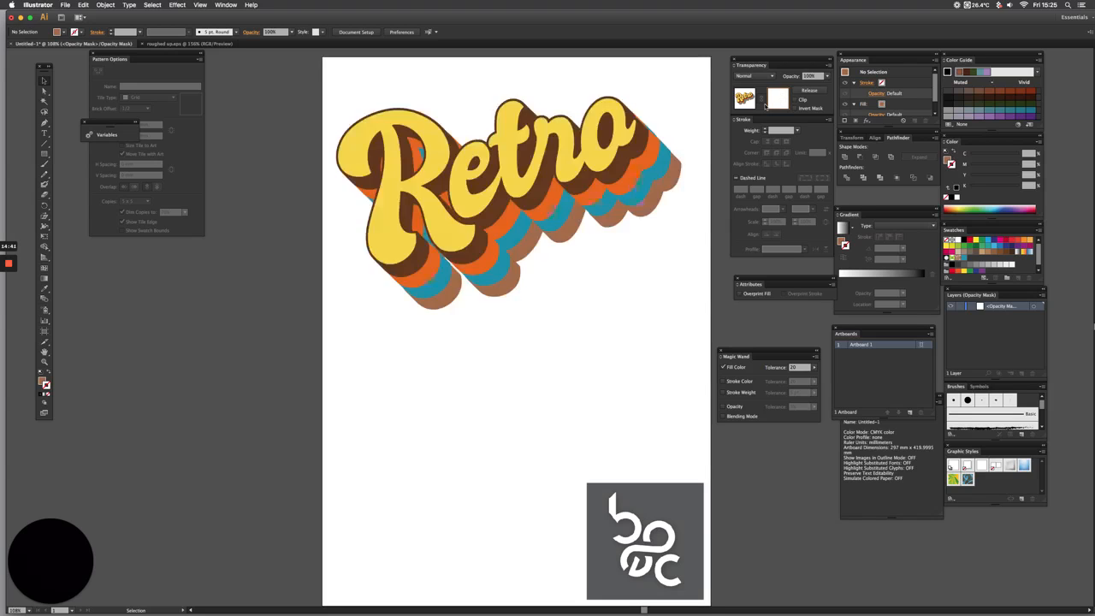
{"action": "key", "text": "a"}
{"action": "key", "text": "super+v"}
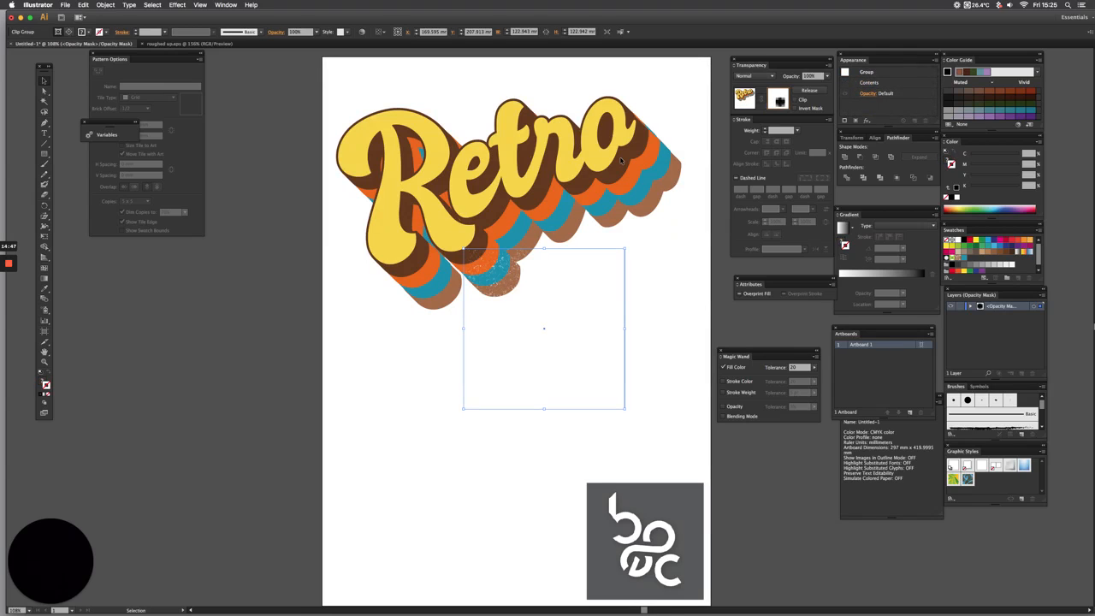
{"action": "left_click_drag", "start_coordinate": [549, 312], "coordinate": [422, 182]}
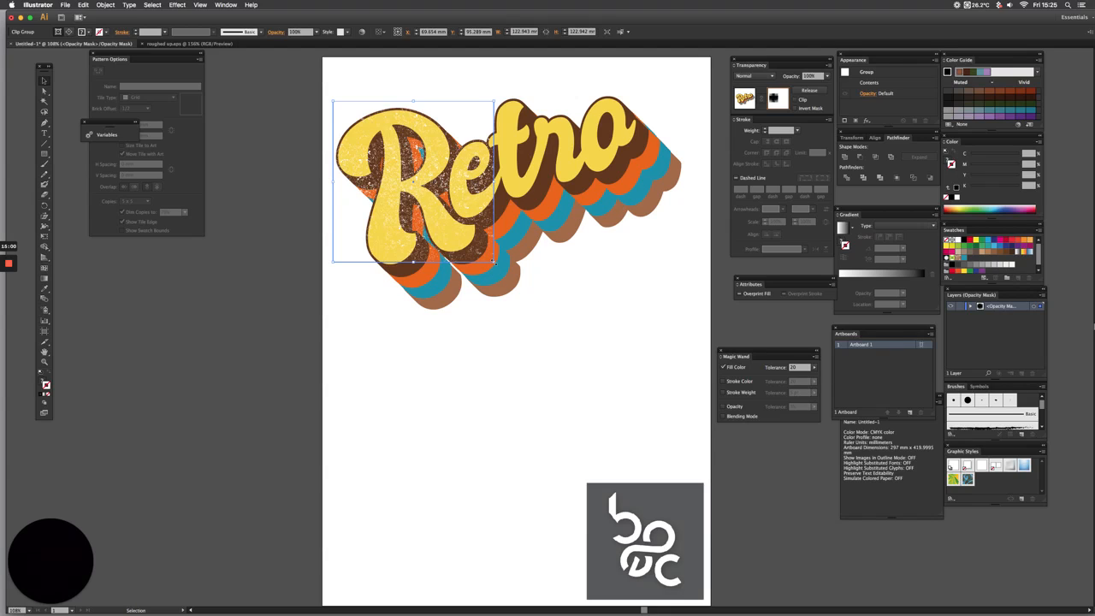
{"action": "left_click_drag", "start_coordinate": [495, 265], "coordinate": [627, 228]}
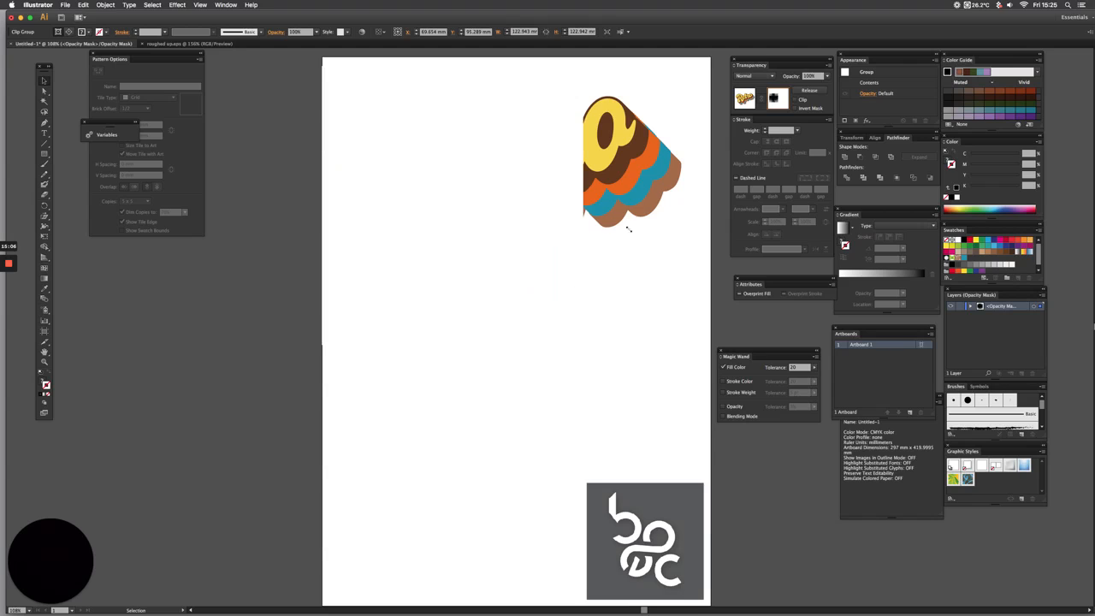
Paste a second texture copy into the mask, position it over the "ro" end of the lettering, and leave mask editing with nothing selected
{"action": "left_click", "coordinate": [578, 277]}
{"action": "key", "text": "a"}
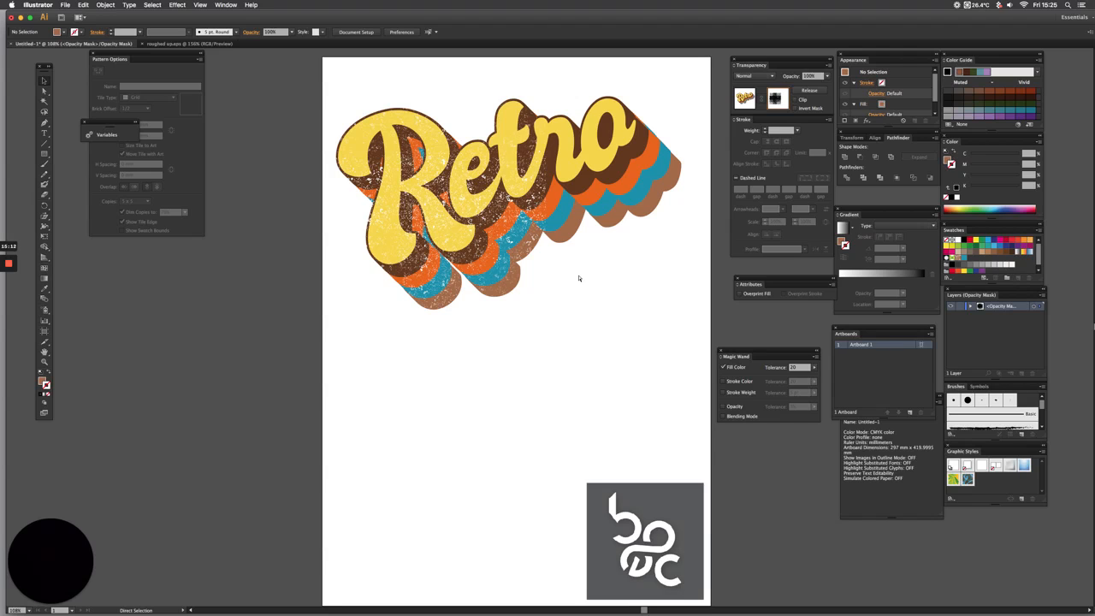
{"action": "key", "text": "super+v"}
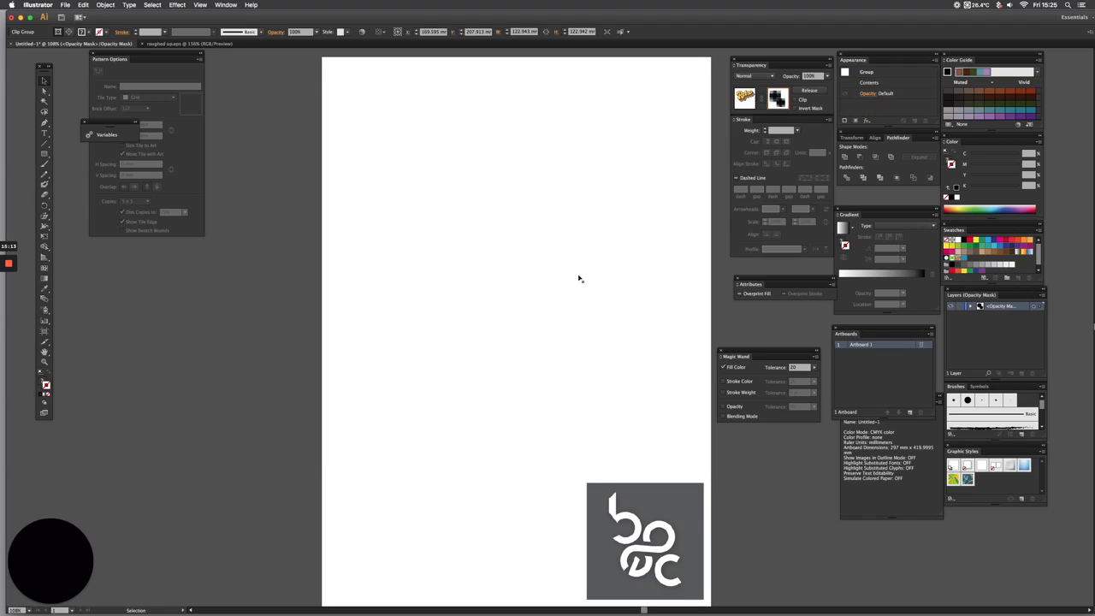
{"action": "left_click_drag", "start_coordinate": [655, 186], "coordinate": [638, 117]}
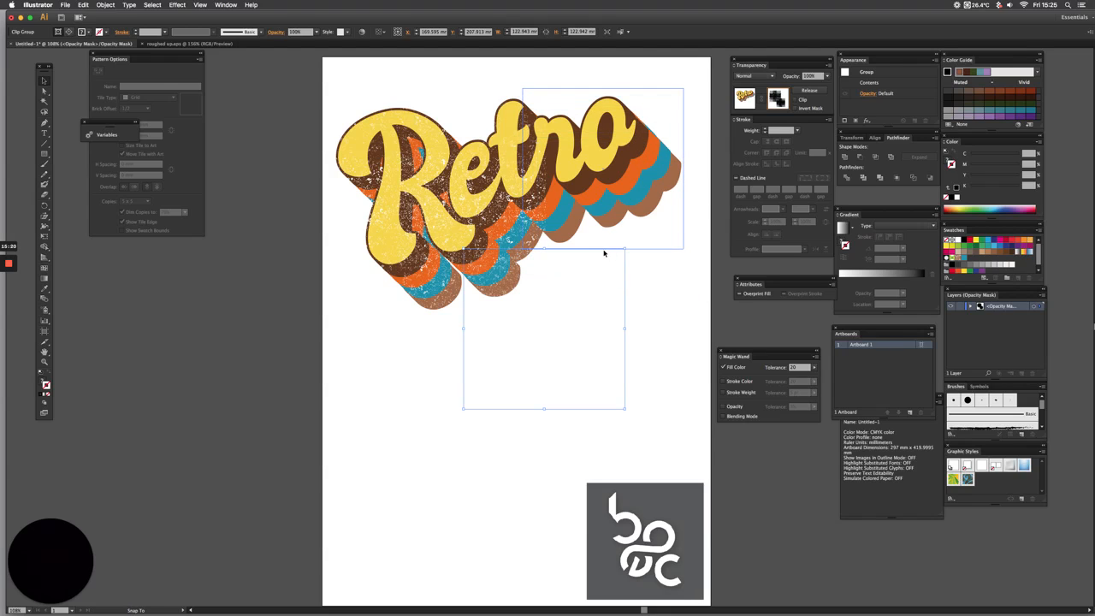
{"action": "left_click_drag", "start_coordinate": [603, 252], "coordinate": [603, 250]}
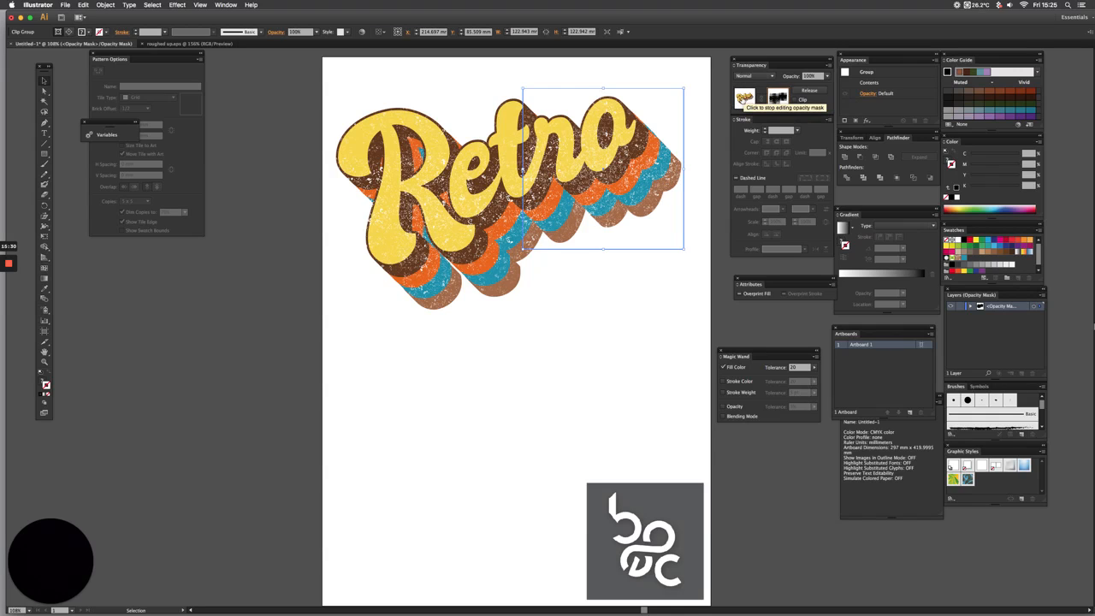
{"action": "left_click", "coordinate": [744, 97]}
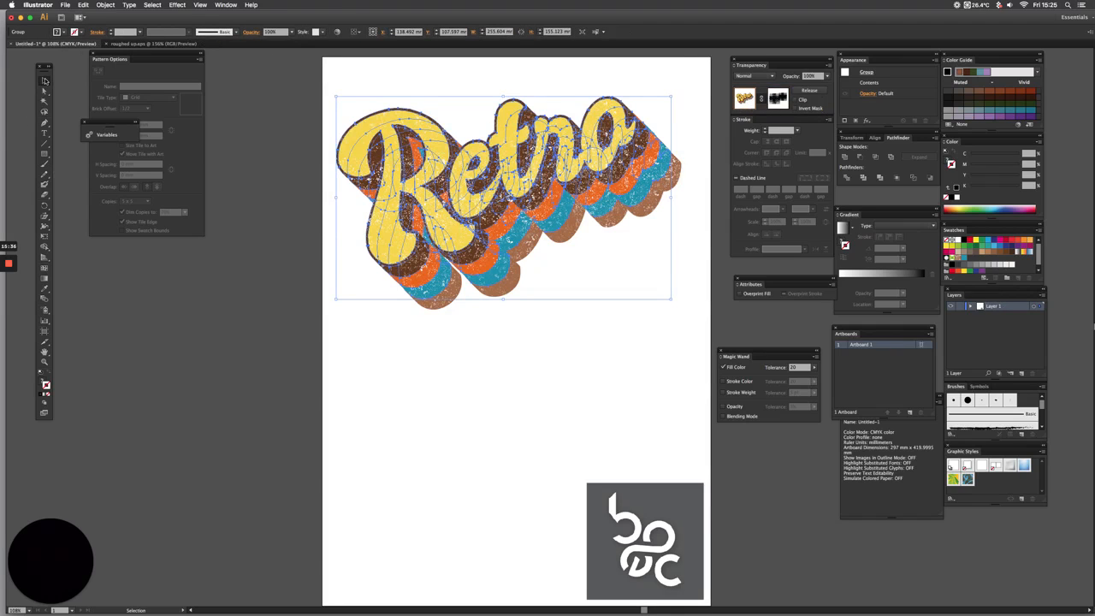
{"action": "left_click", "coordinate": [282, 155]}
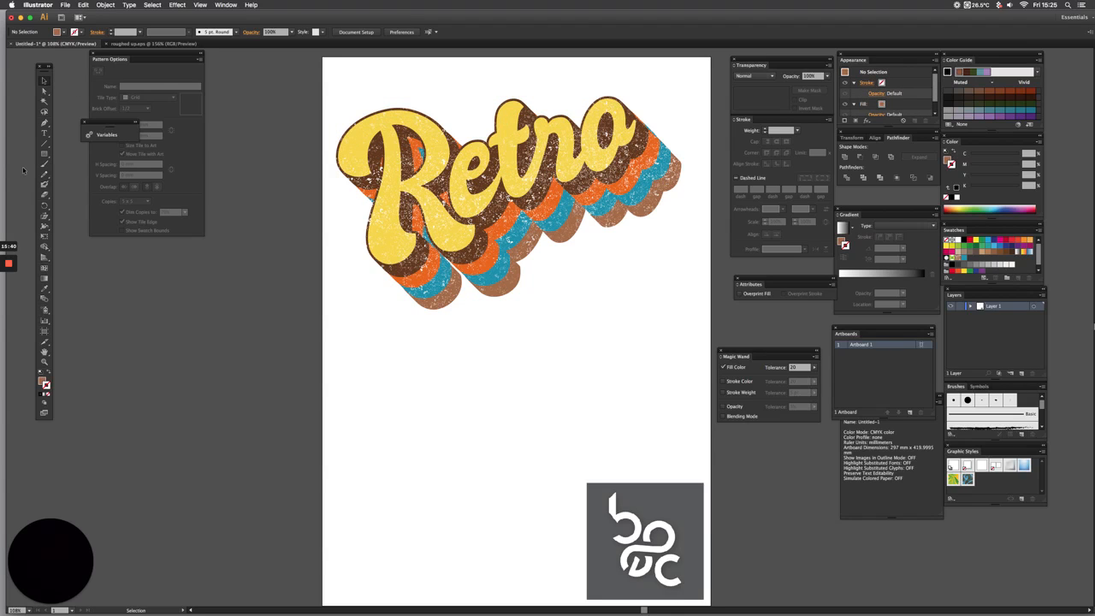
Draw a rectangle about 298 x 298 mm from the artboard's upper corner across its full width and fill it with black
{"action": "left_click", "coordinate": [65, 5]}
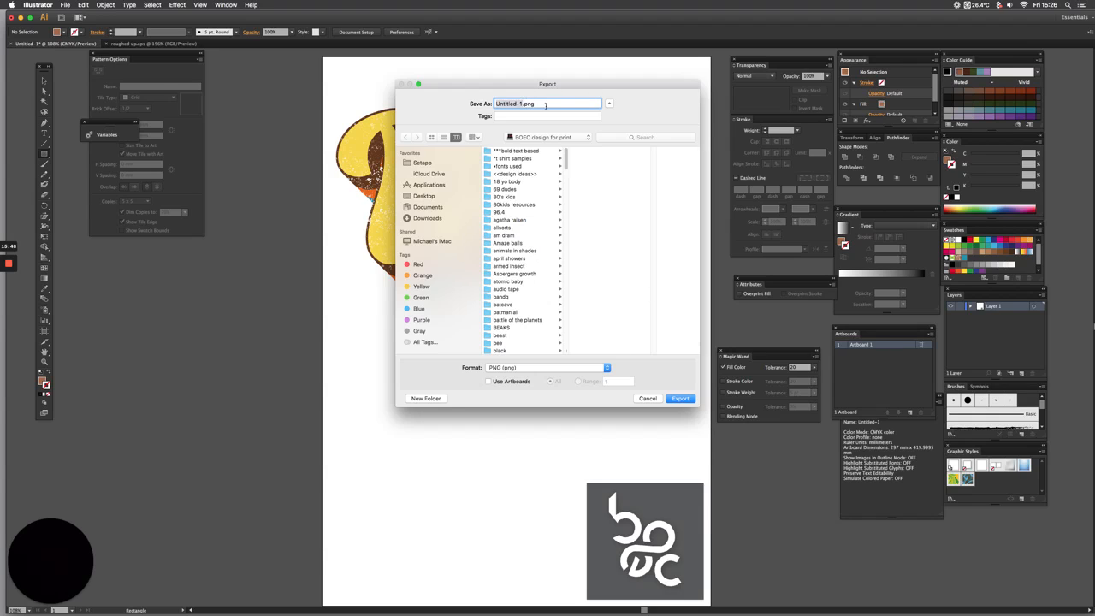
{"action": "left_click", "coordinate": [648, 397]}
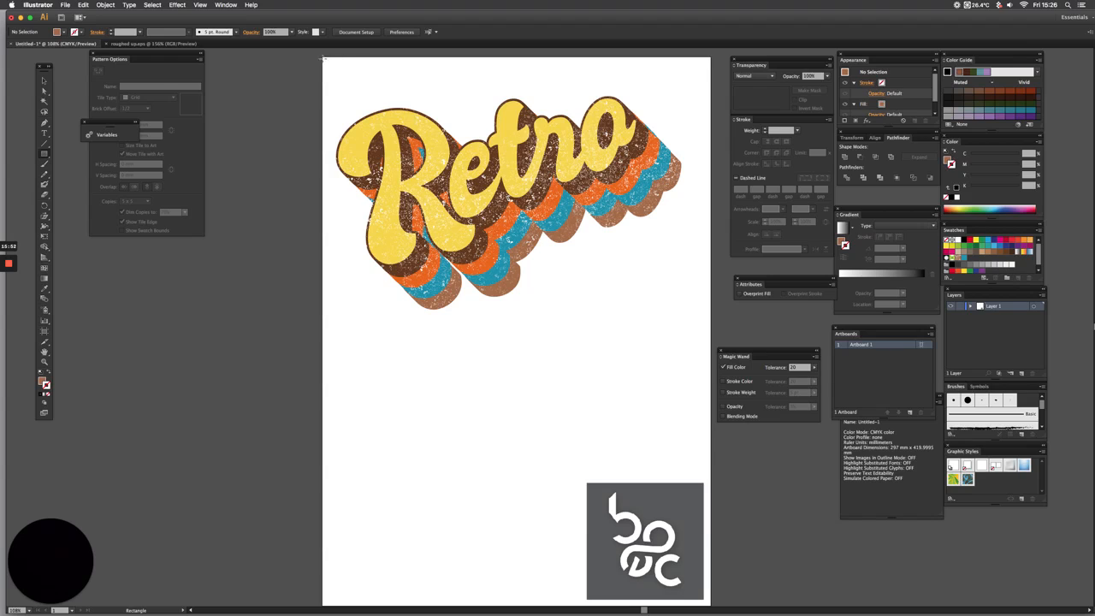
{"action": "left_click_drag", "start_coordinate": [323, 58], "coordinate": [708, 449]}
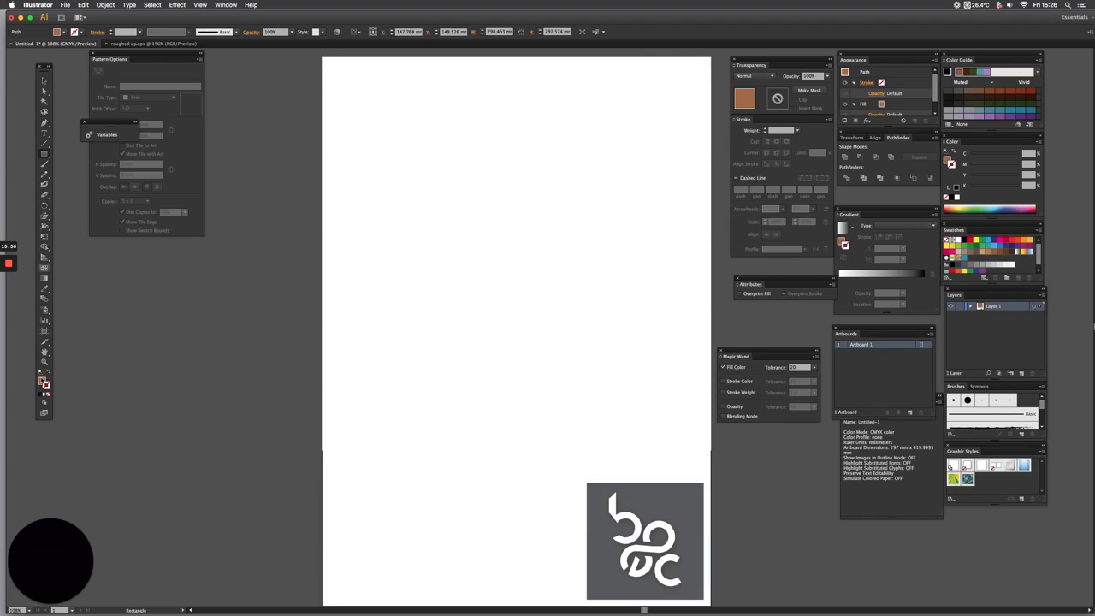
{"action": "left_click", "coordinate": [41, 381]}
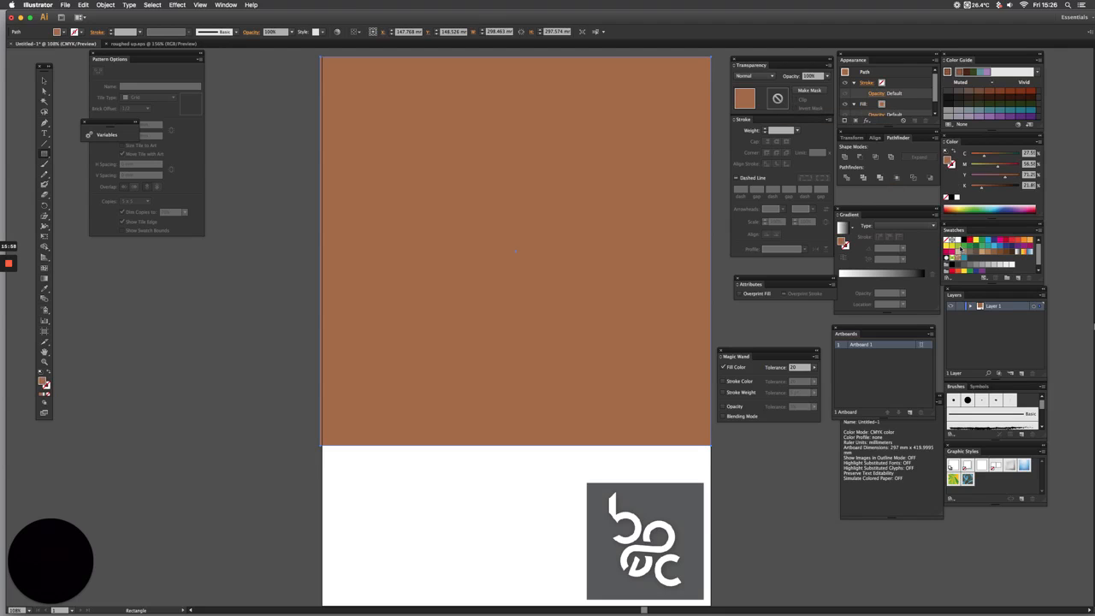
{"action": "left_click", "coordinate": [960, 240]}
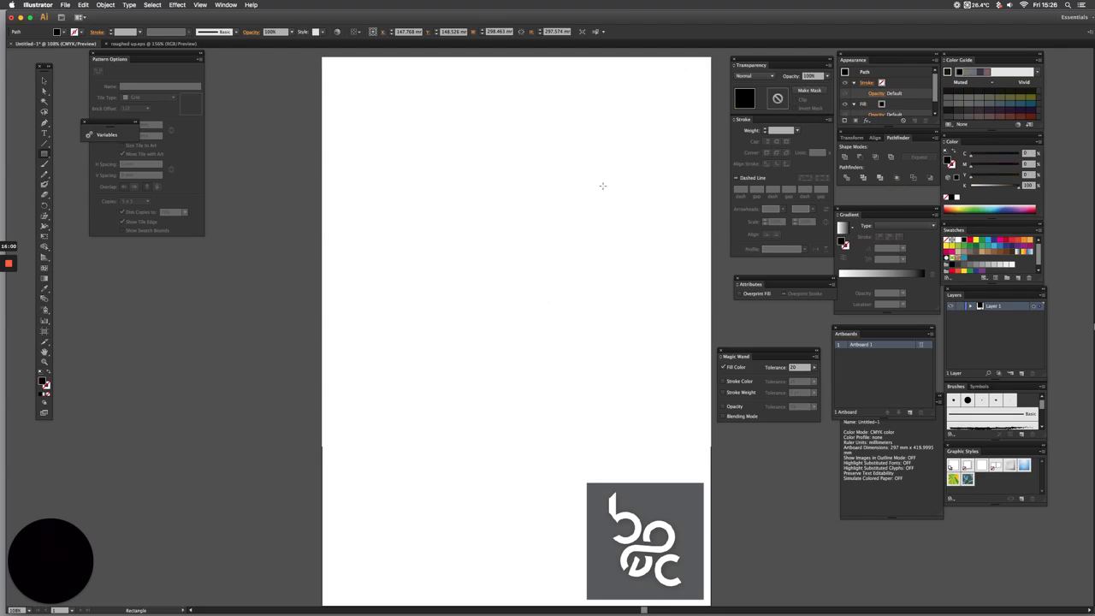
Send the black rectangle behind the "Retro" lettering and deselect everything
{"action": "key", "text": "super+shift+bracketleft"}
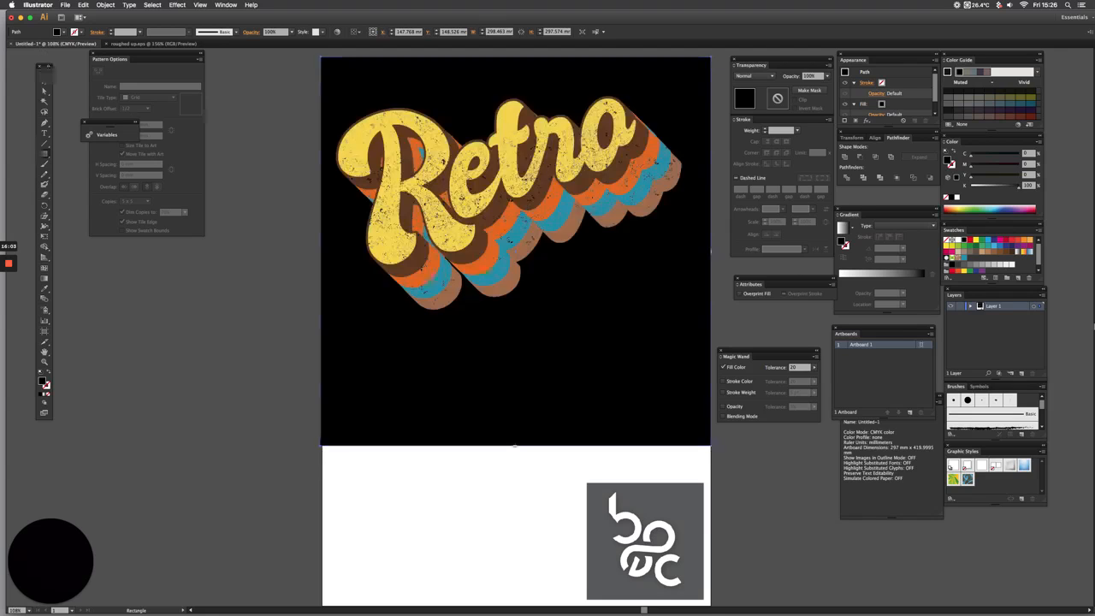
{"action": "key", "text": "super+shift+a"}
{"action": "key", "text": "v"}
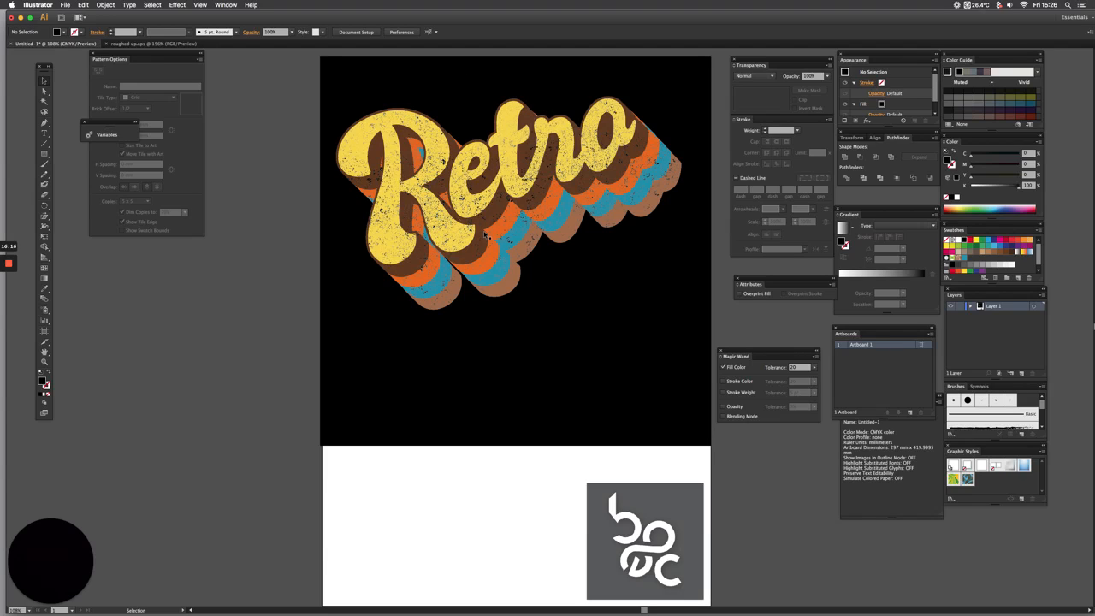
{"action": "mouse_move", "coordinate": [16, 271]}
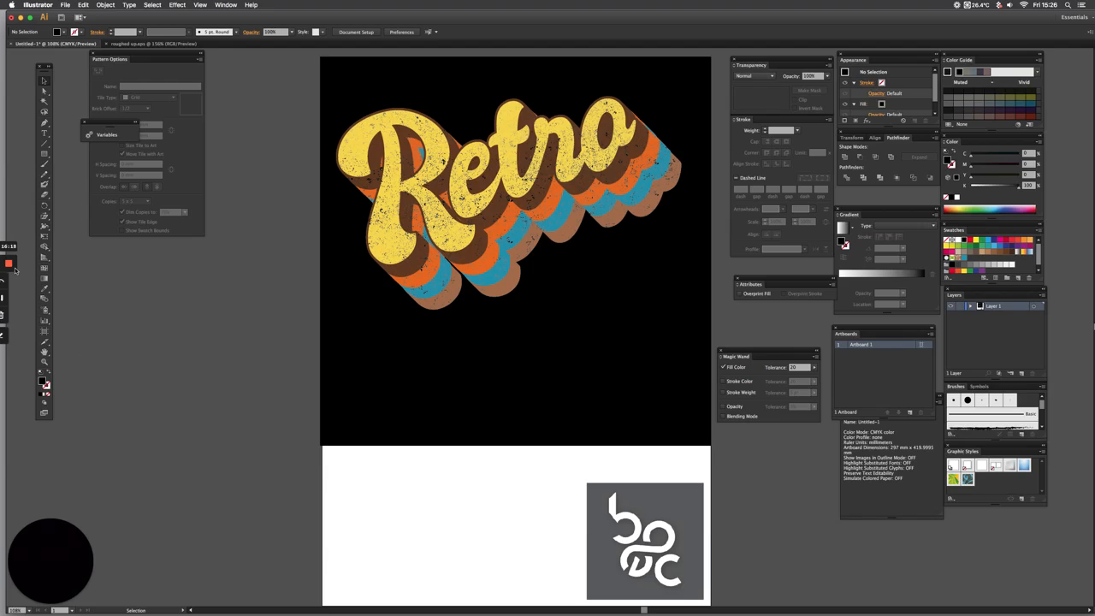